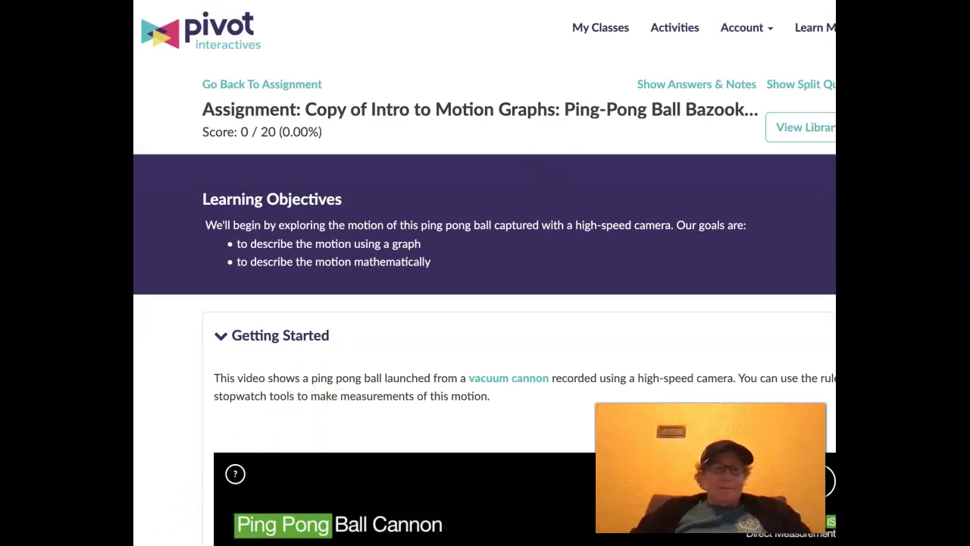
Step: Play the Ping Pong Ball Cannon video through to the end and look at the first question below it
scroll(485, 303, down, 5)
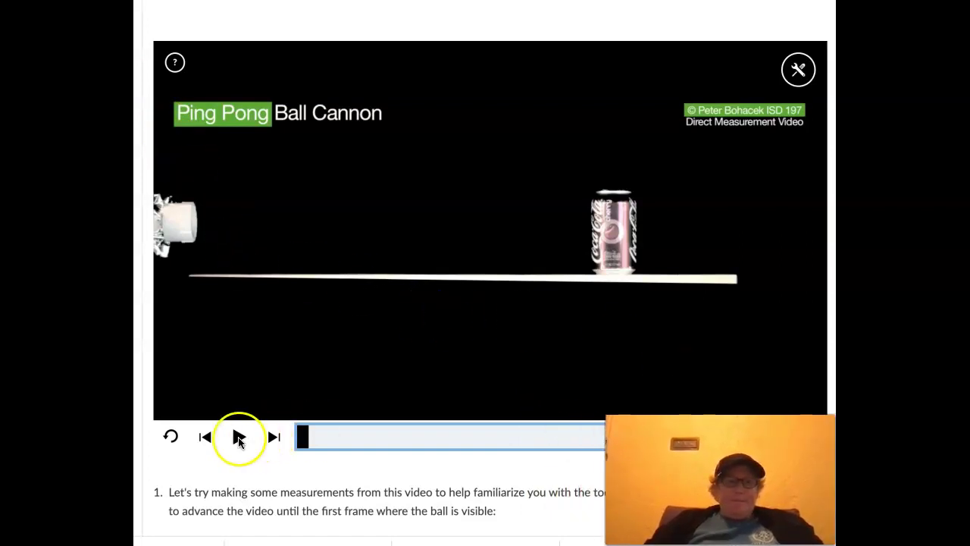
click(239, 438)
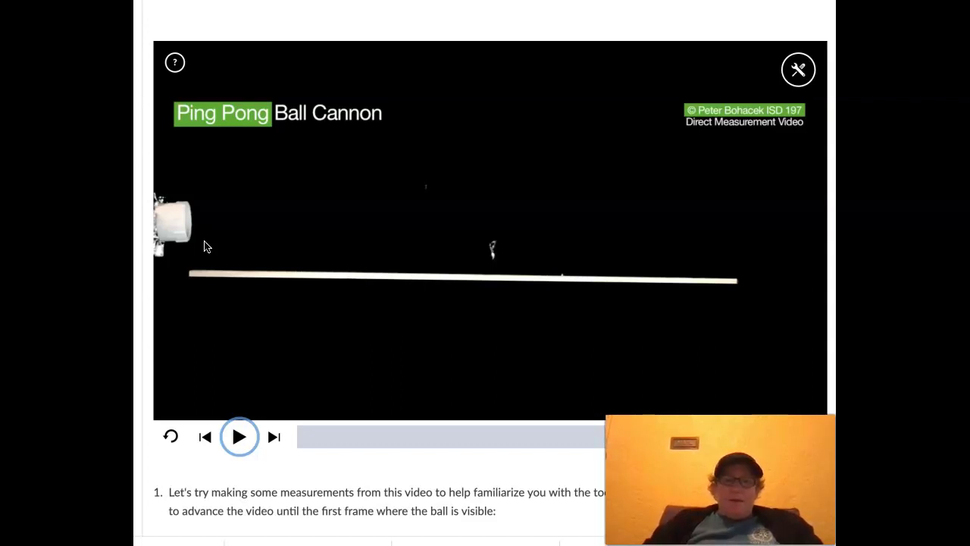
scroll(204, 247, down, 3)
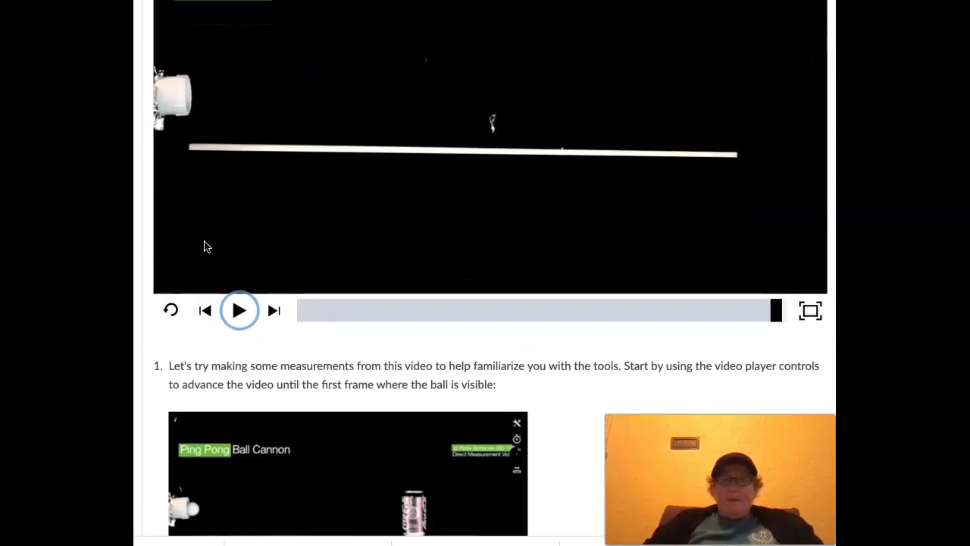
Step: Open the video's measurement tools and display the ruler over the Ping Pong Ball Cannon video
scroll(204, 246, up, 3)
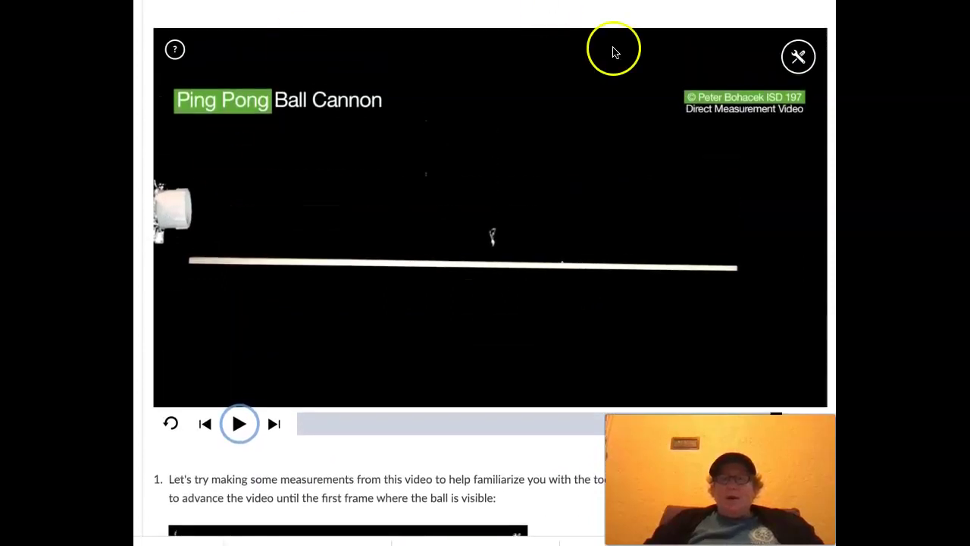
click(799, 56)
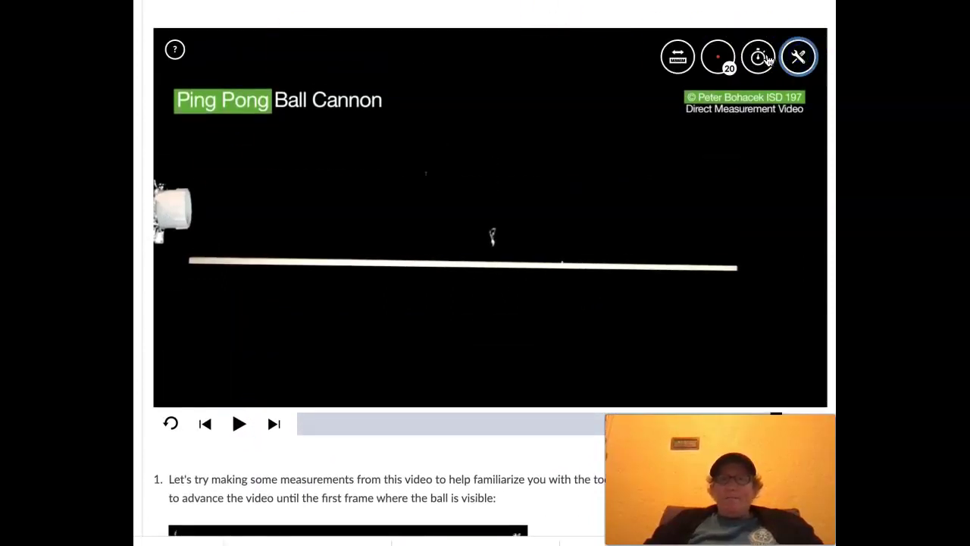
click(677, 61)
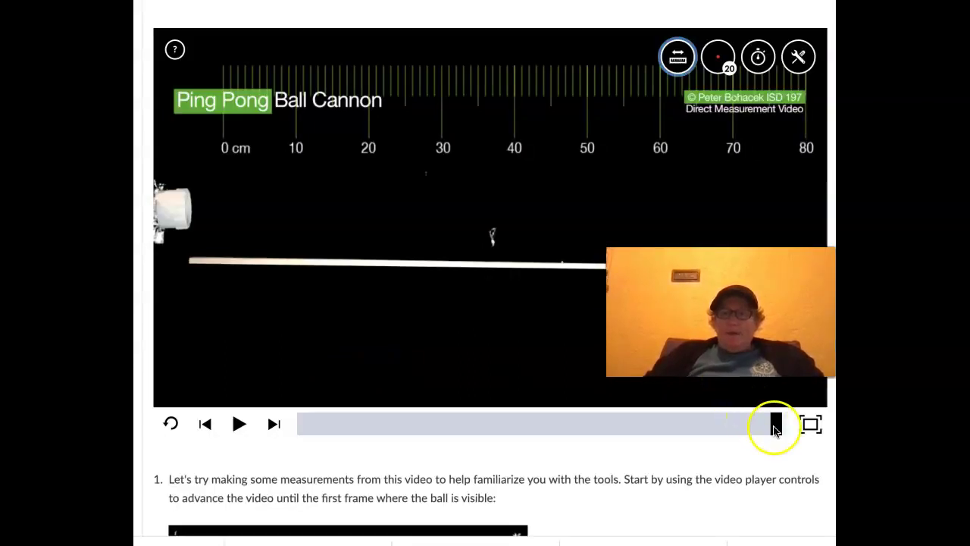
Step: Rewind the video to the start and advance it to the first frame where the ball is visible at the muzzle
drag(773, 425, 277, 425)
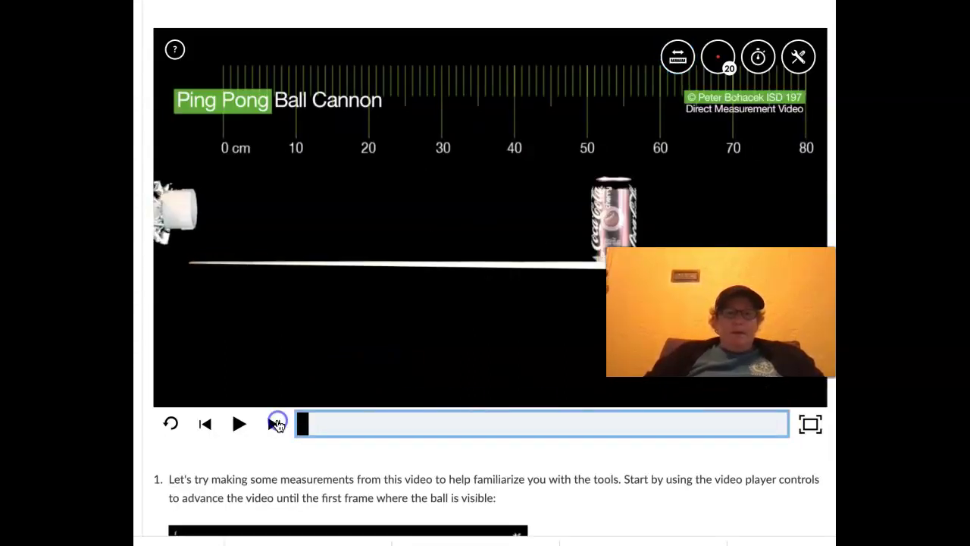
click(276, 423)
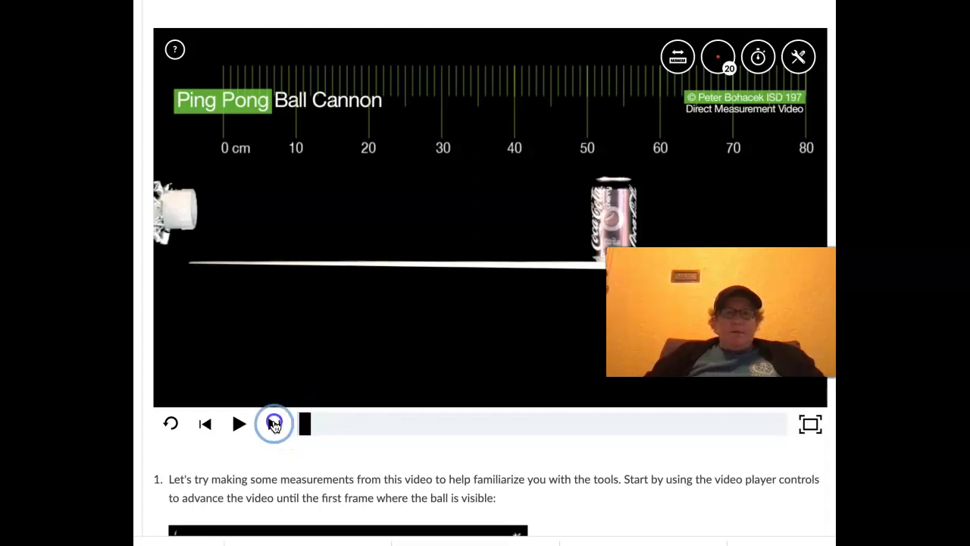
click(275, 423)
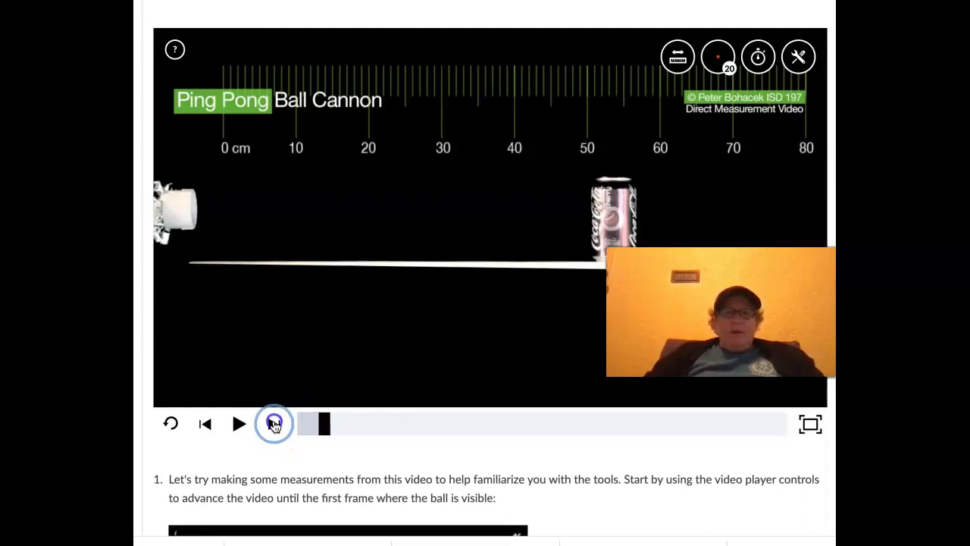
click(274, 423)
click(275, 423)
click(274, 423)
click(275, 423)
click(274, 423)
click(275, 423)
click(275, 423)
click(275, 423)
click(274, 423)
click(274, 423)
click(274, 423)
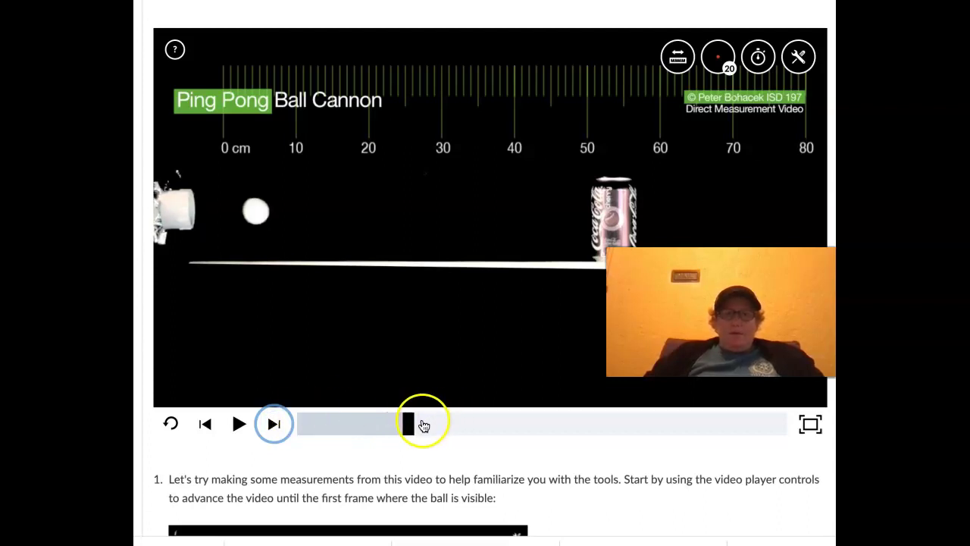
drag(416, 427, 406, 424)
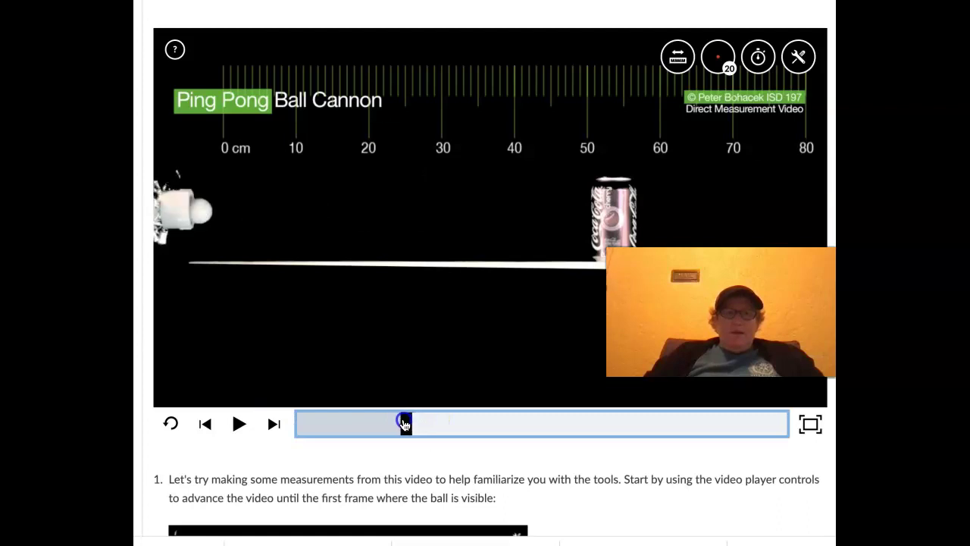
mouse_move(405, 425)
mouse_down()
mouse_move(416, 422)
mouse_move(404, 427)
mouse_up()
click(274, 425)
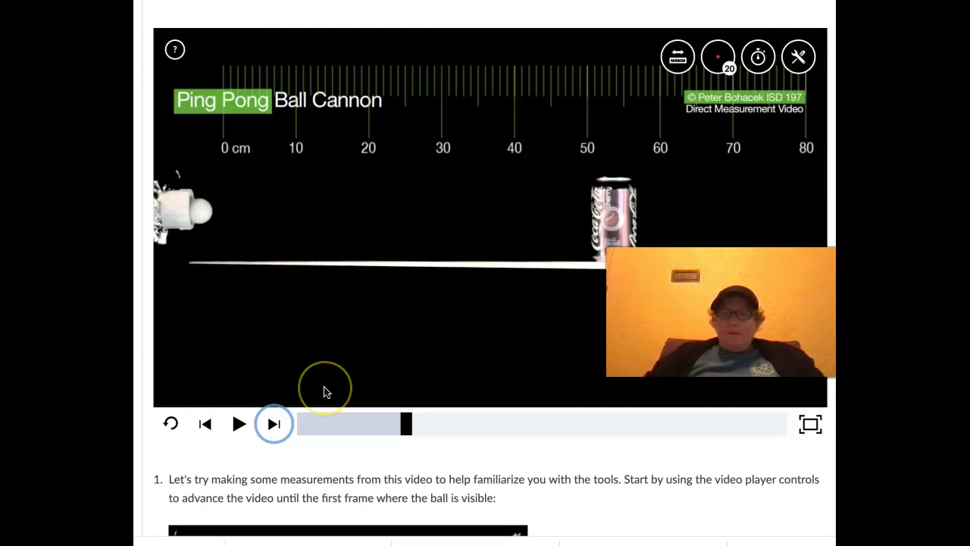
Step: Move the ruler down across the ball's path so its 0 cm mark lines up with the ball's right edge
scroll(323, 391, down, 1)
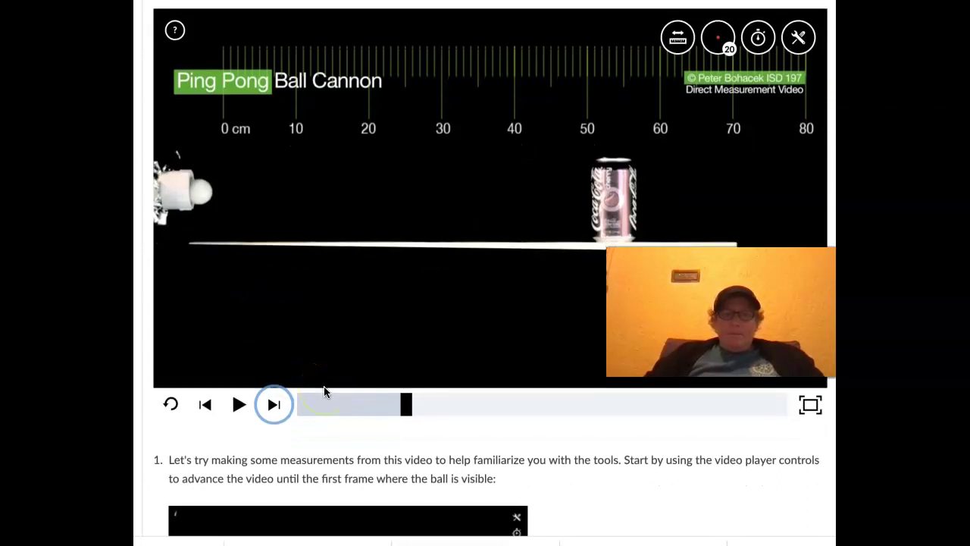
scroll(324, 391, up, 2)
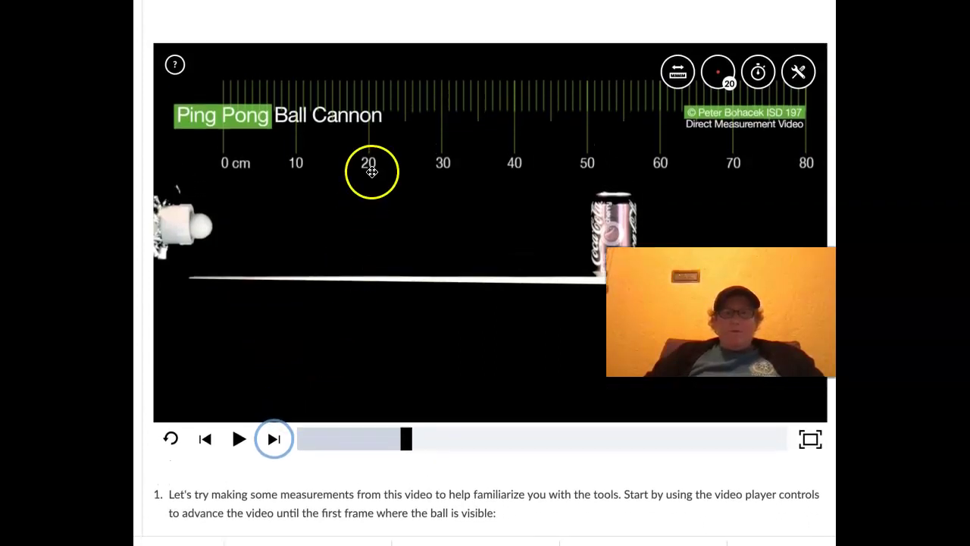
drag(389, 111, 381, 229)
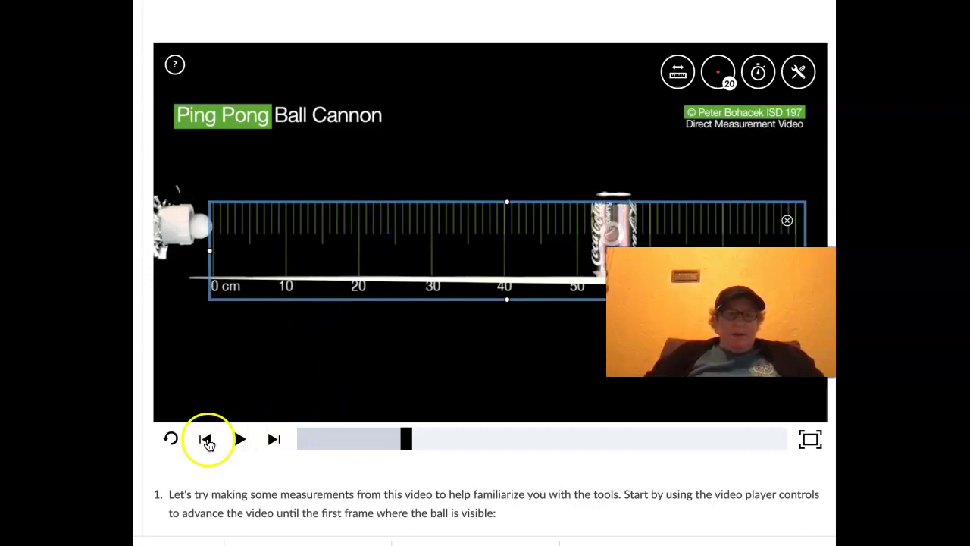
Step: Replay the ball hitting the can, then return the video to the first frame where the ball is visible
click(206, 440)
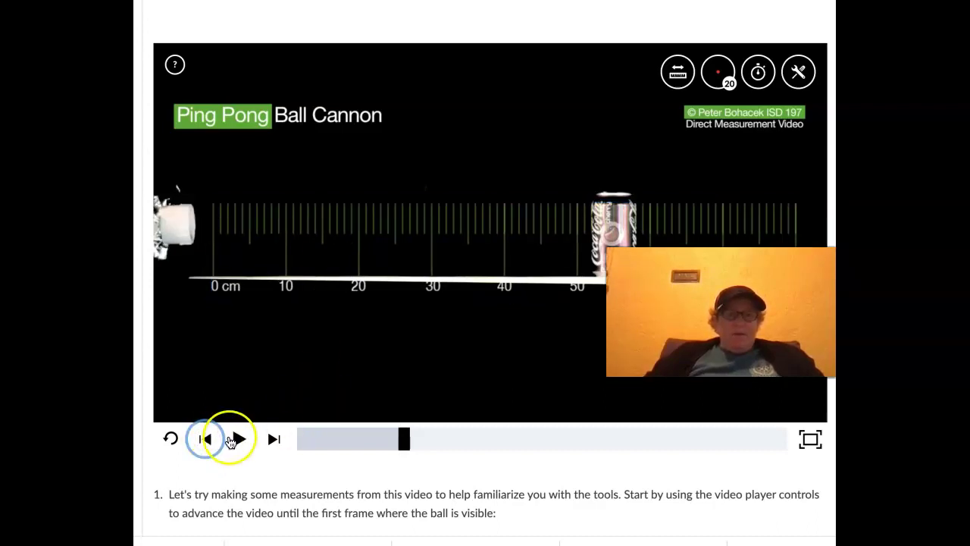
click(238, 440)
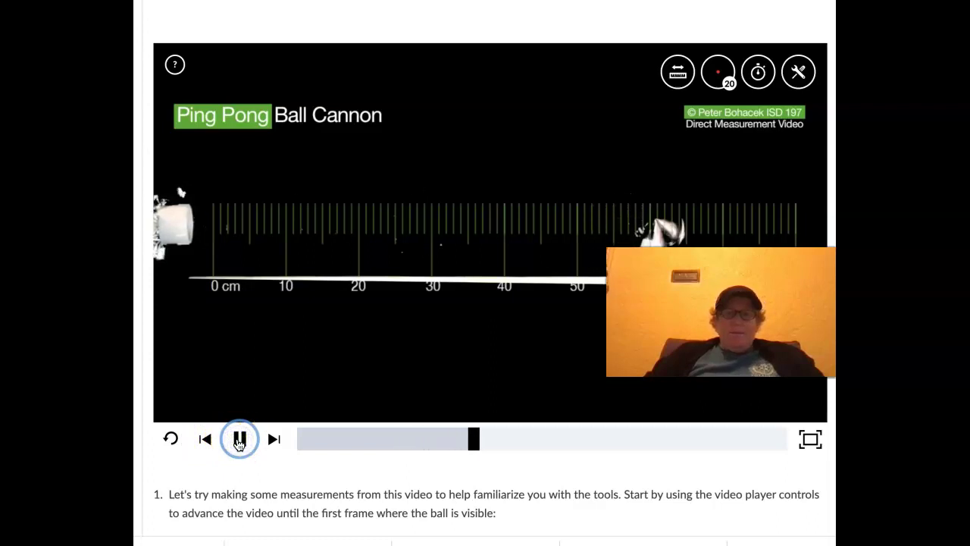
click(239, 439)
drag(553, 440, 406, 444)
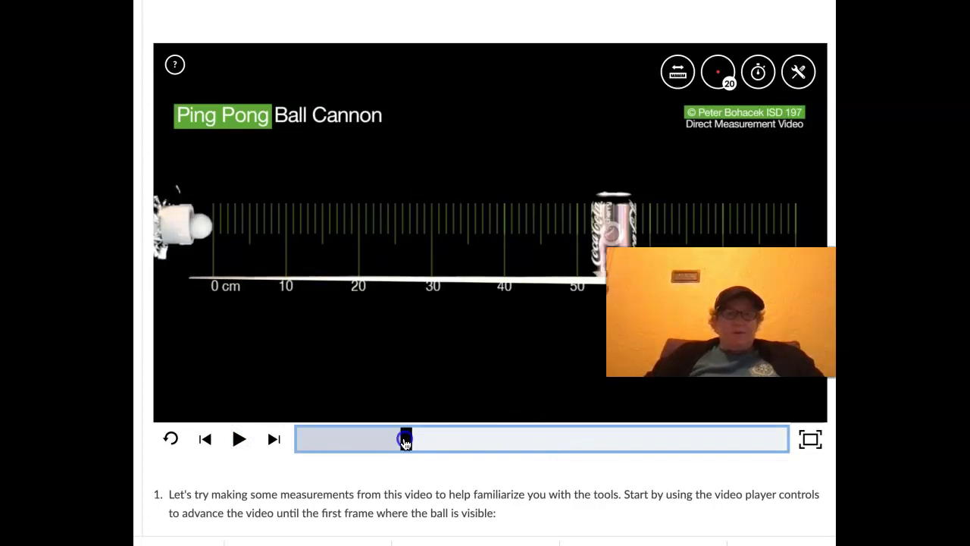
drag(407, 443, 405, 444)
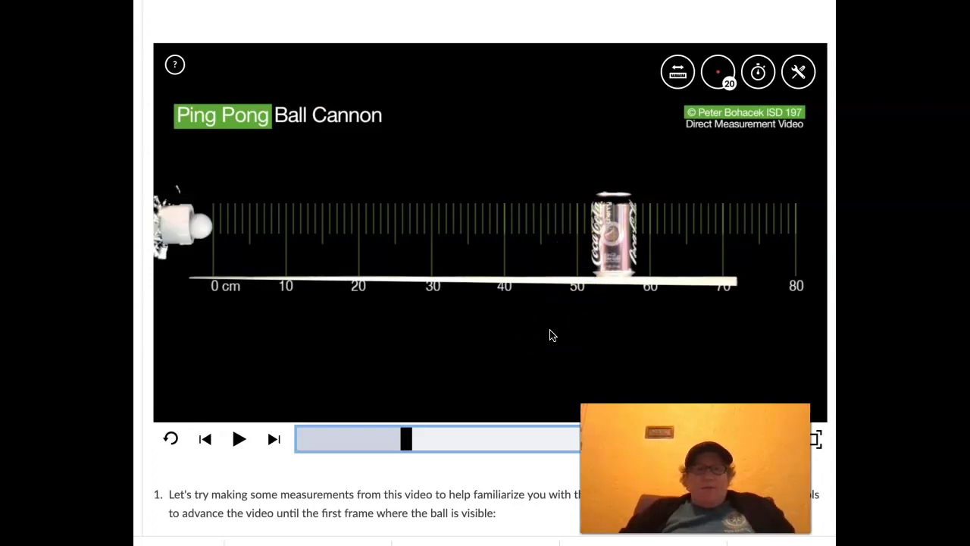
Step: Answer question 1 with 52 cm as the distance from the ball's right edge to the can, and submit it
scroll(552, 335, down, 5)
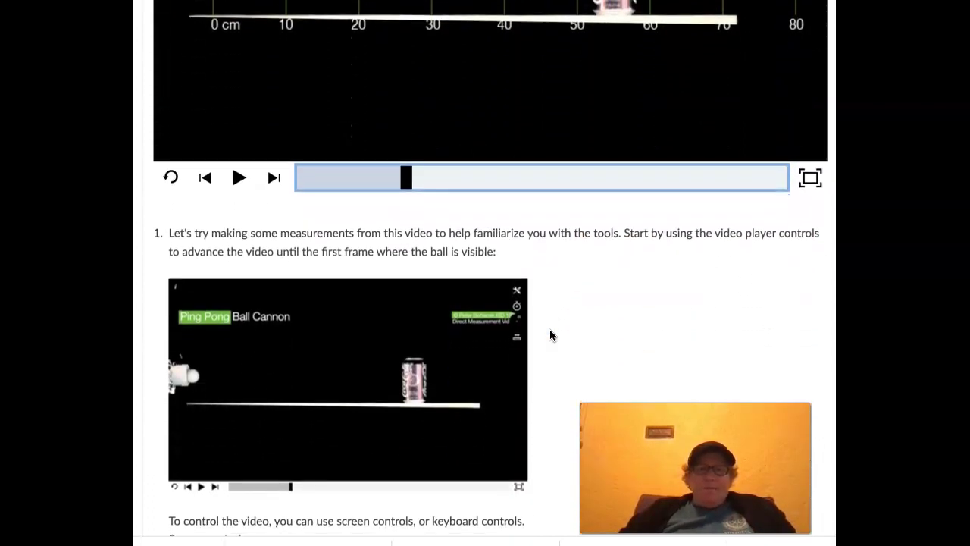
scroll(551, 335, down, 5)
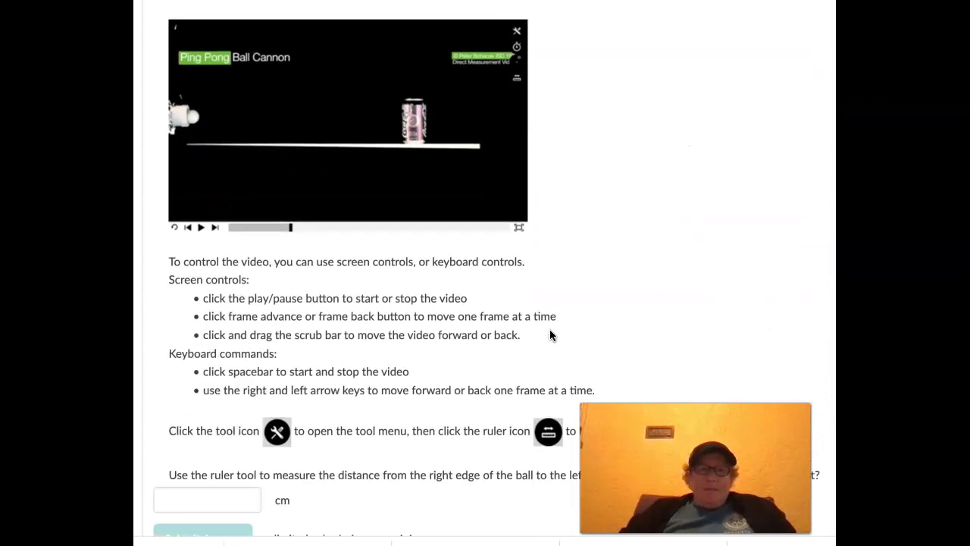
scroll(552, 335, down, 1)
scroll(551, 335, down, 1)
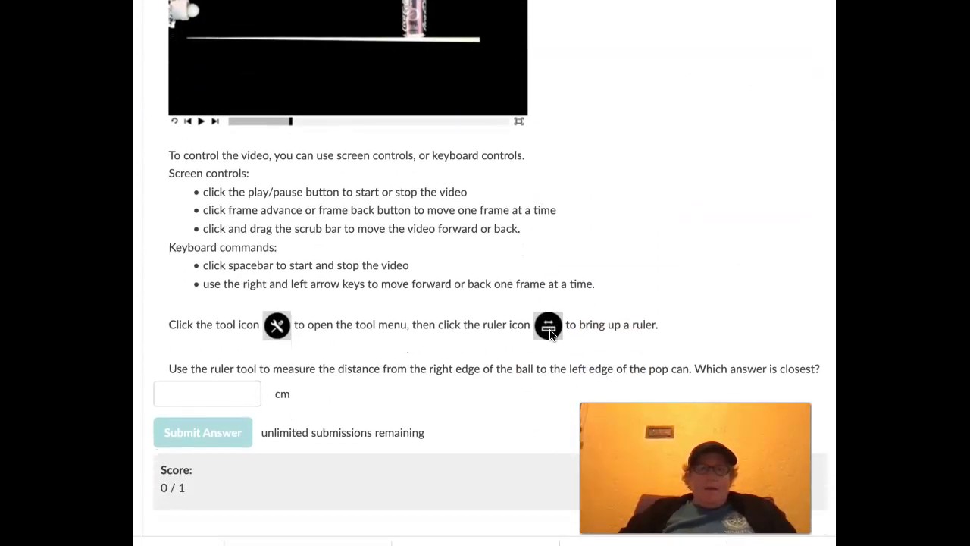
scroll(551, 335, down, 1)
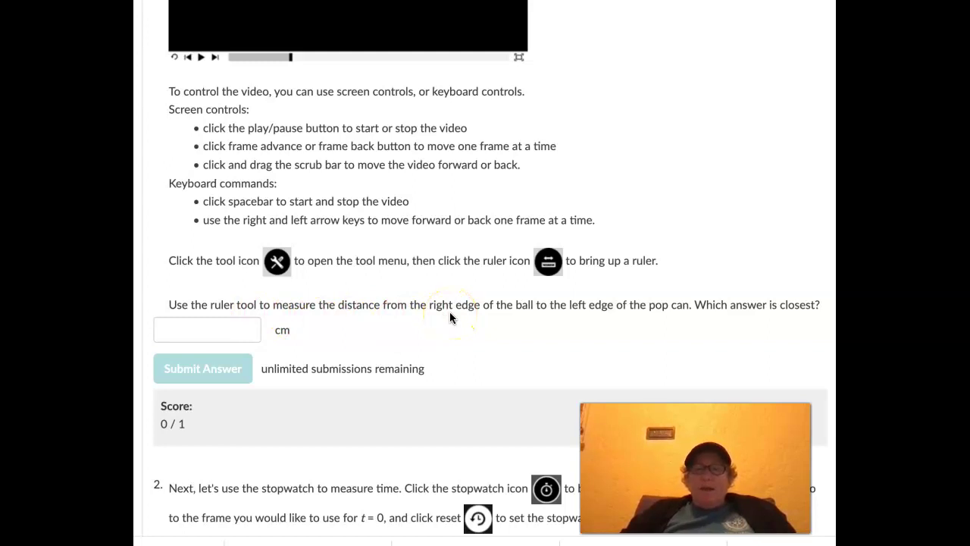
click(233, 333)
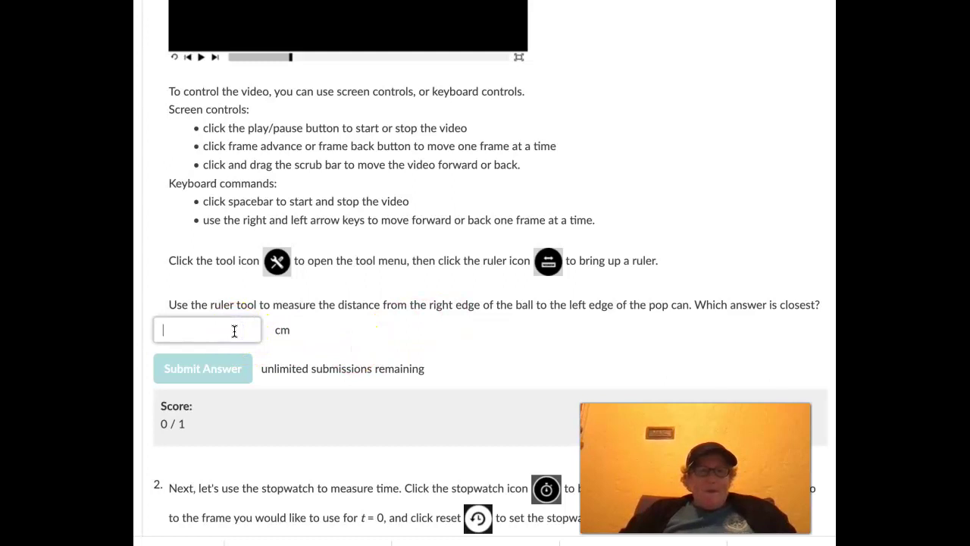
text(52)
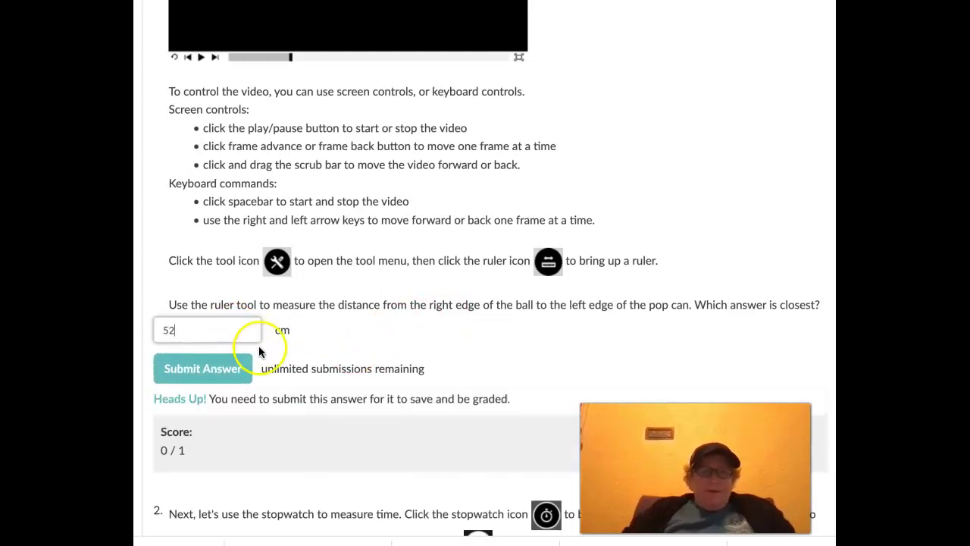
click(223, 371)
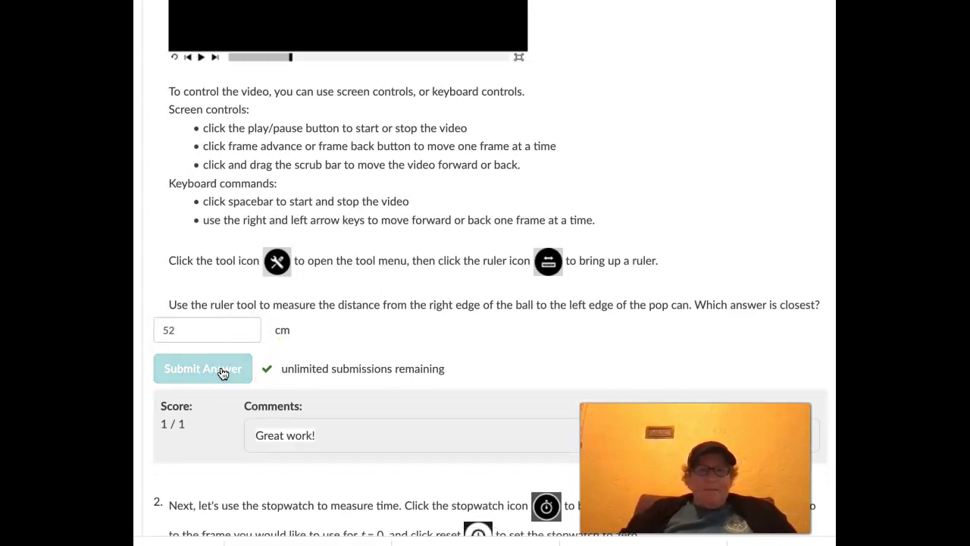
Step: Read question 2, display the stopwatch on the video, reset it to zero at this frame and place it above the ruler
scroll(412, 333, down, 4)
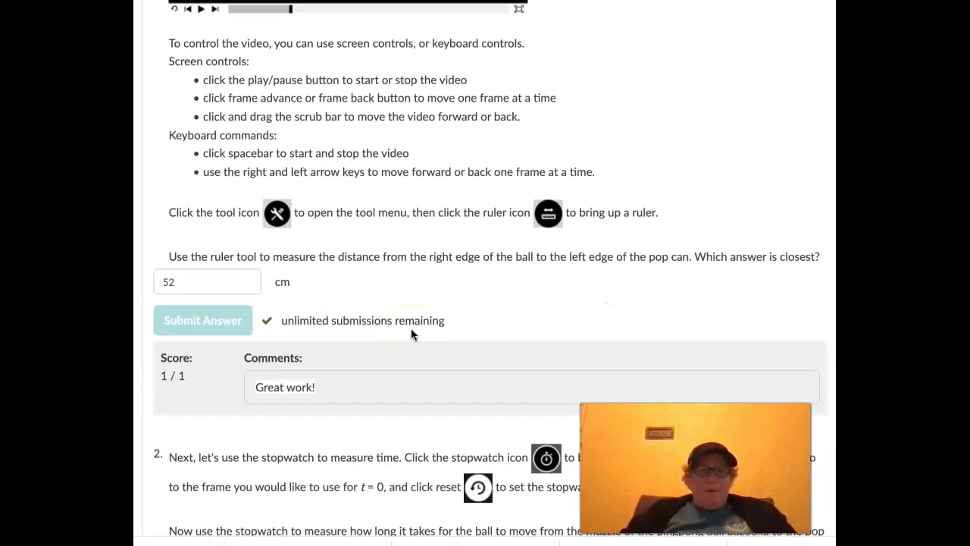
scroll(412, 335, down, 1)
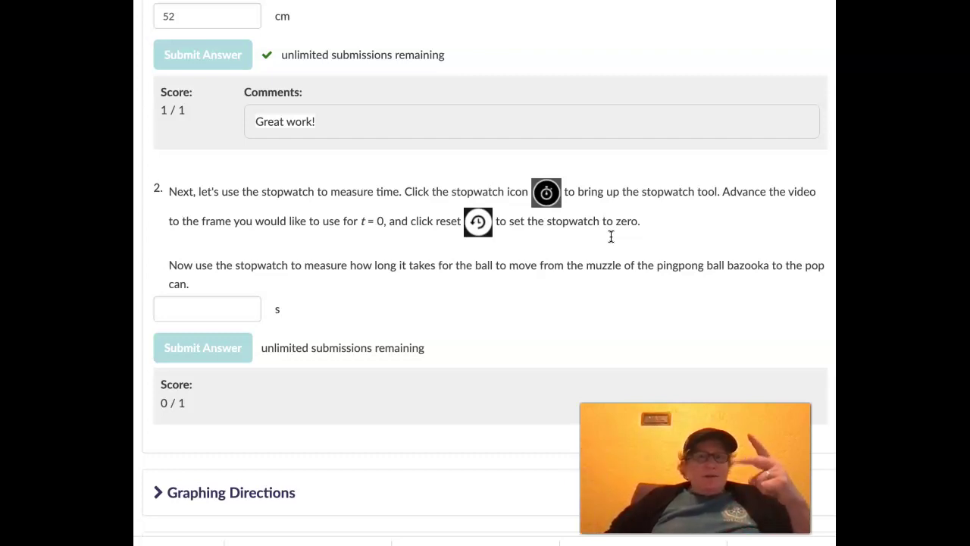
scroll(614, 85, up, 7)
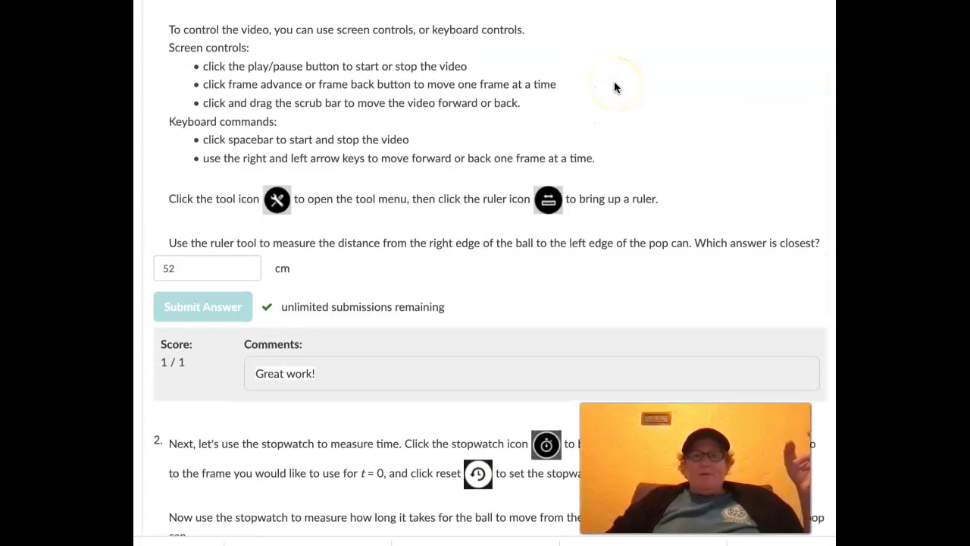
scroll(615, 88, up, 6)
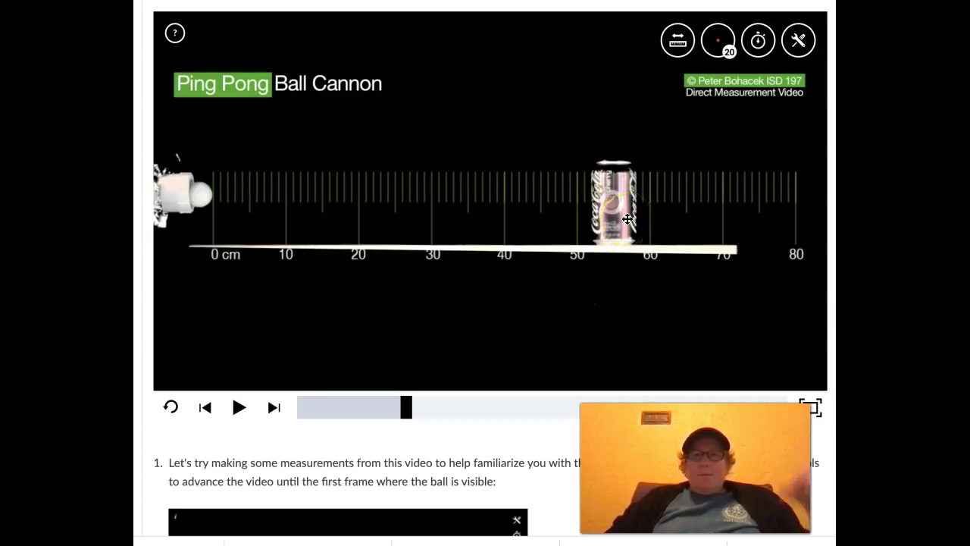
click(751, 44)
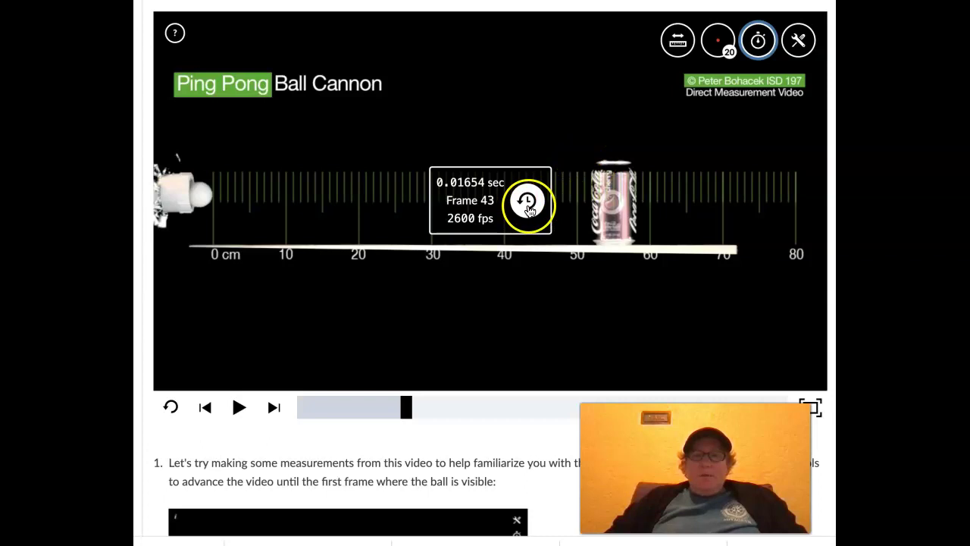
click(528, 202)
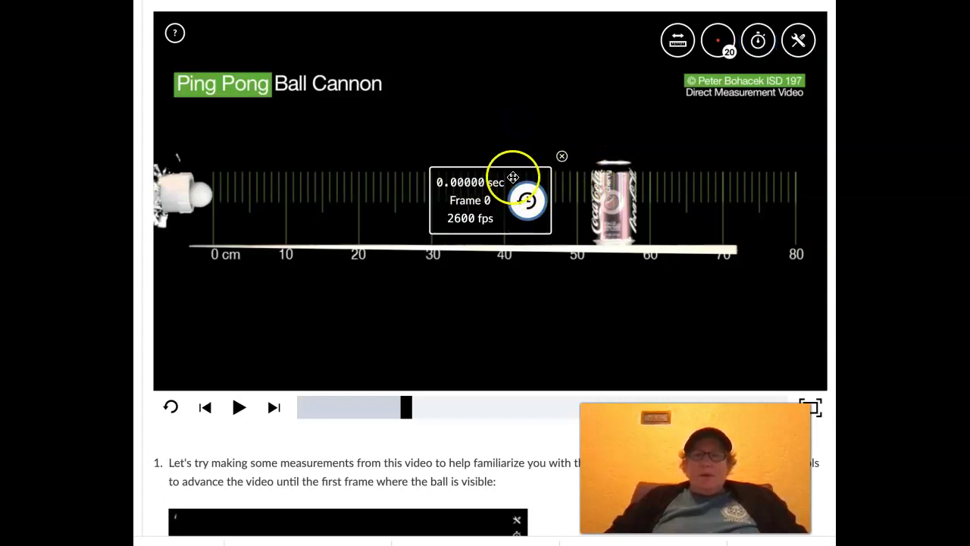
drag(513, 174, 516, 80)
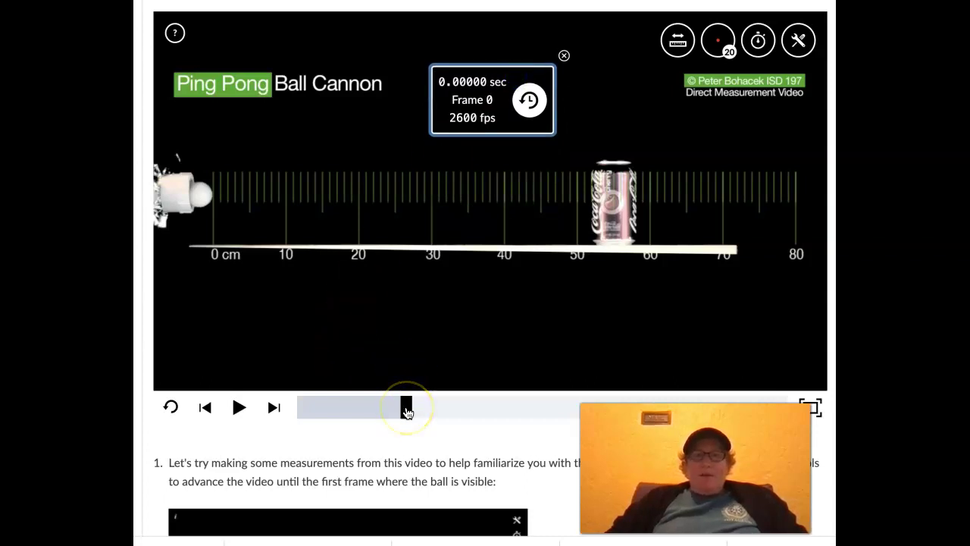
Step: Advance the video to the frame where the ball reaches the can to time its flight from the muzzle
drag(408, 412, 419, 412)
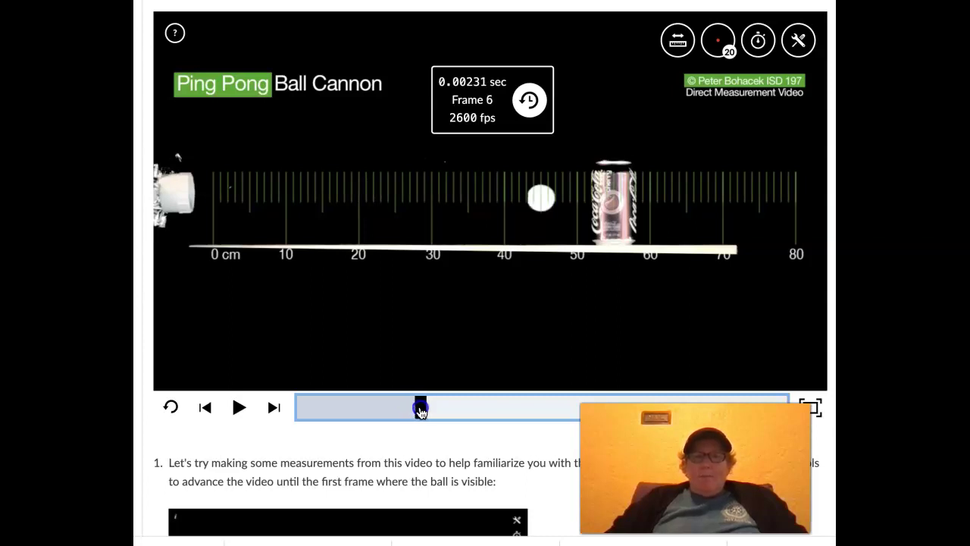
drag(420, 411, 423, 411)
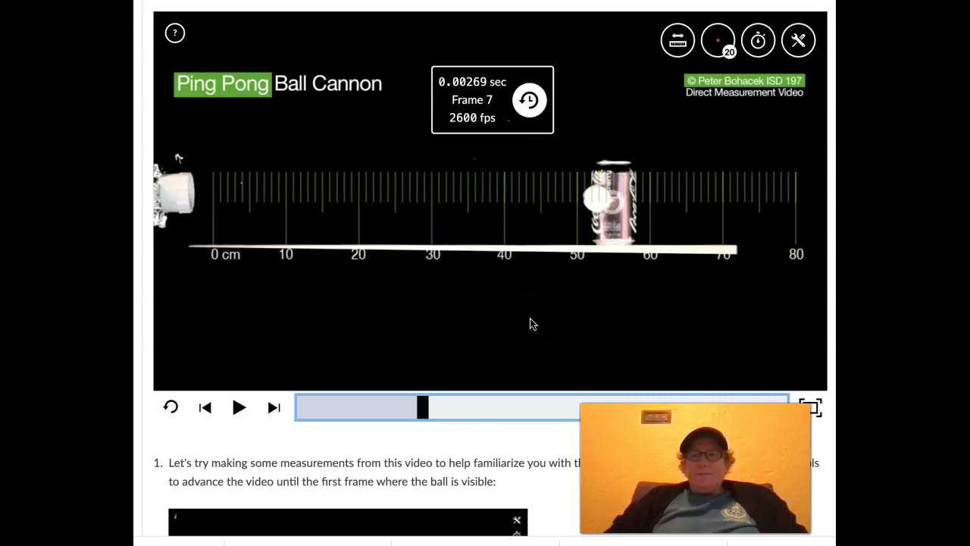
Step: Answer question 2 with 0.00269 s as the ball's travel time from the muzzle to the pop can, and submit it
scroll(531, 323, down, 1)
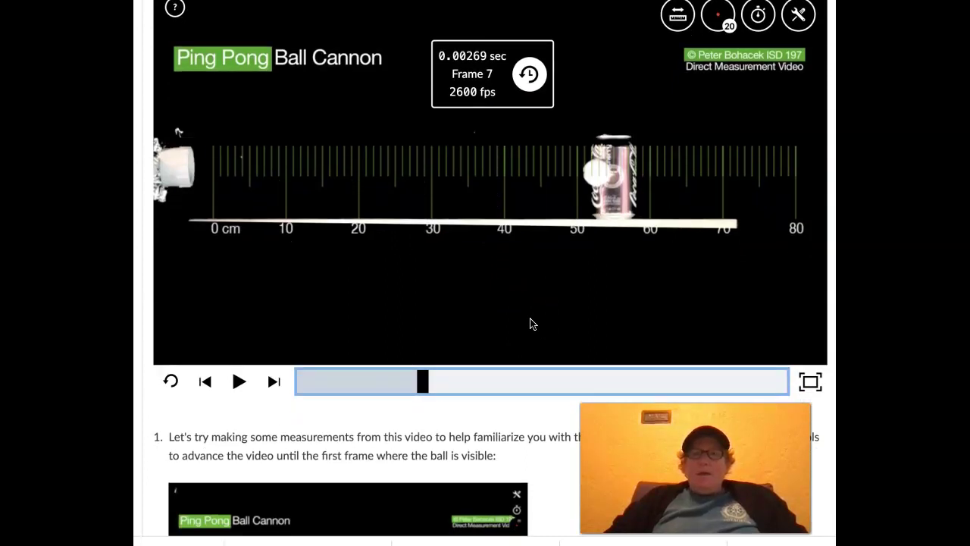
scroll(531, 323, down, 7)
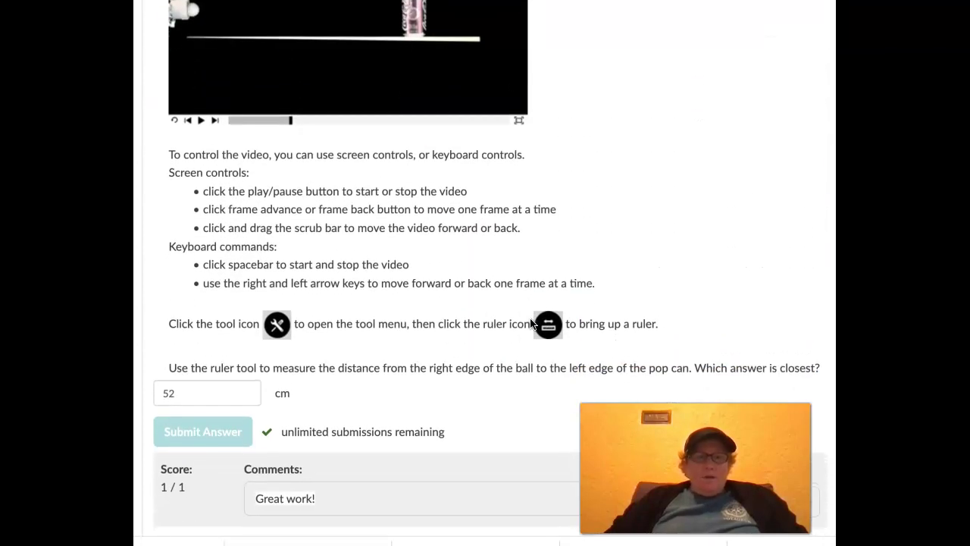
scroll(530, 323, up, 7)
scroll(529, 324, up, 1)
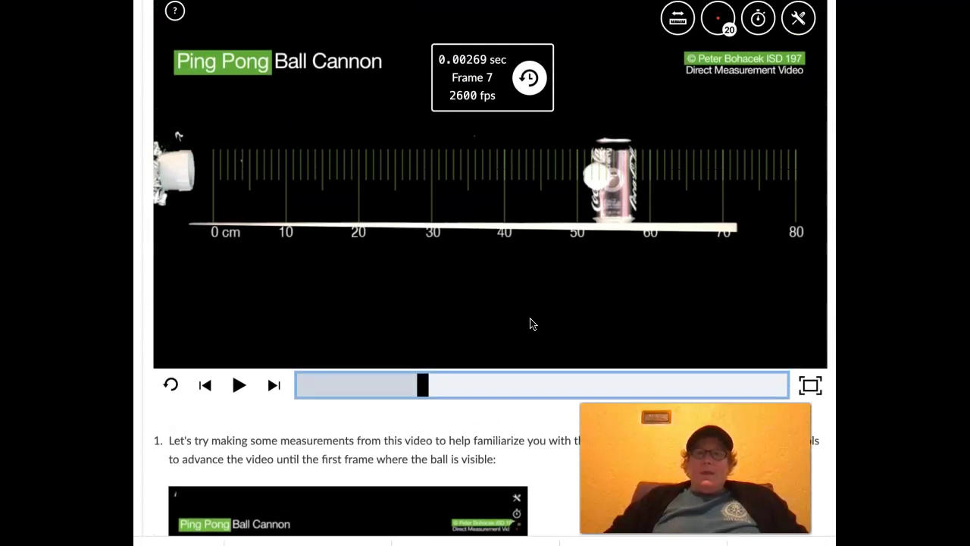
click(489, 57)
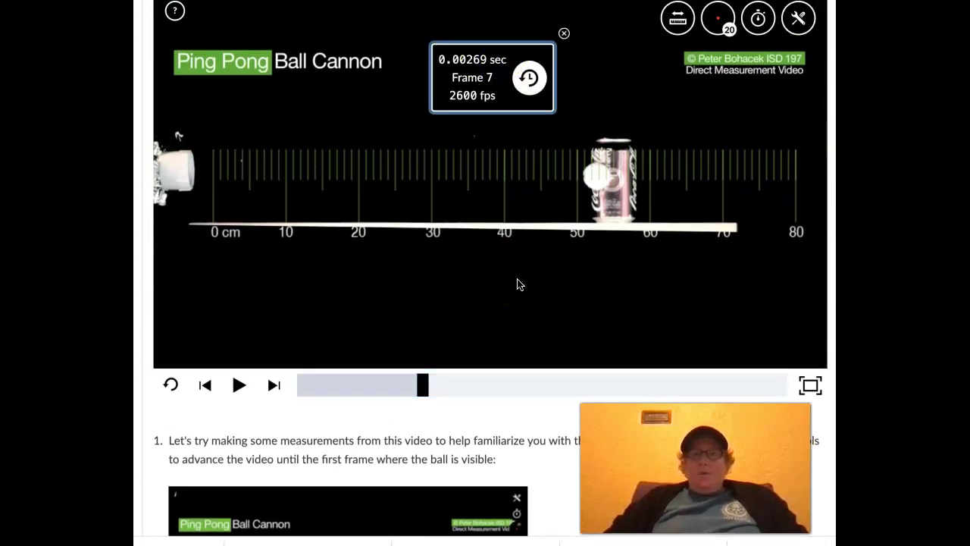
scroll(520, 284, down, 15)
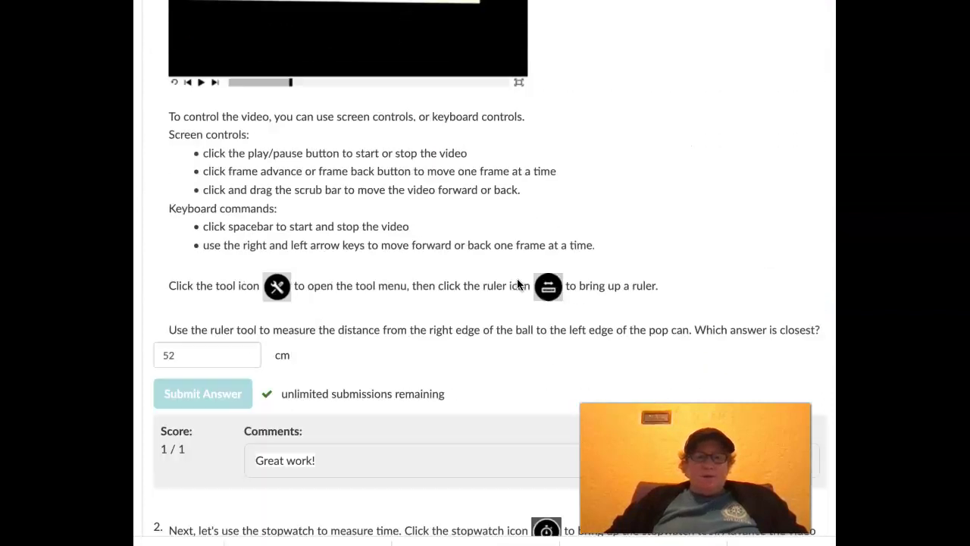
scroll(517, 284, down, 1)
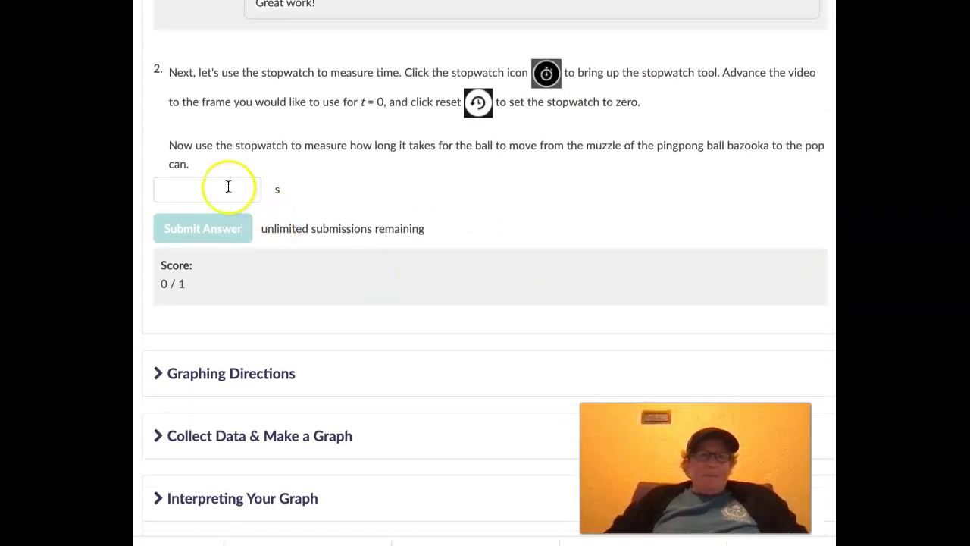
click(228, 188)
text(0.00269)
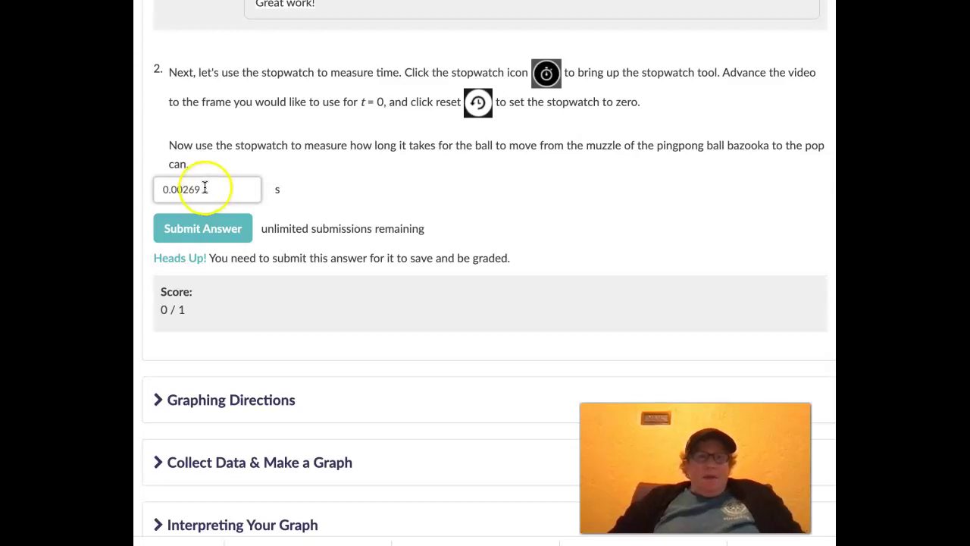
click(174, 190)
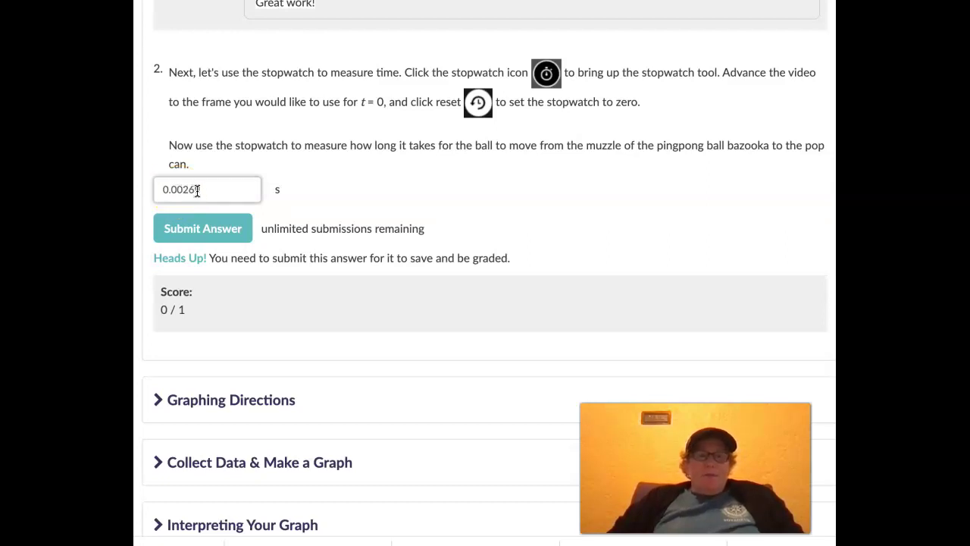
click(194, 202)
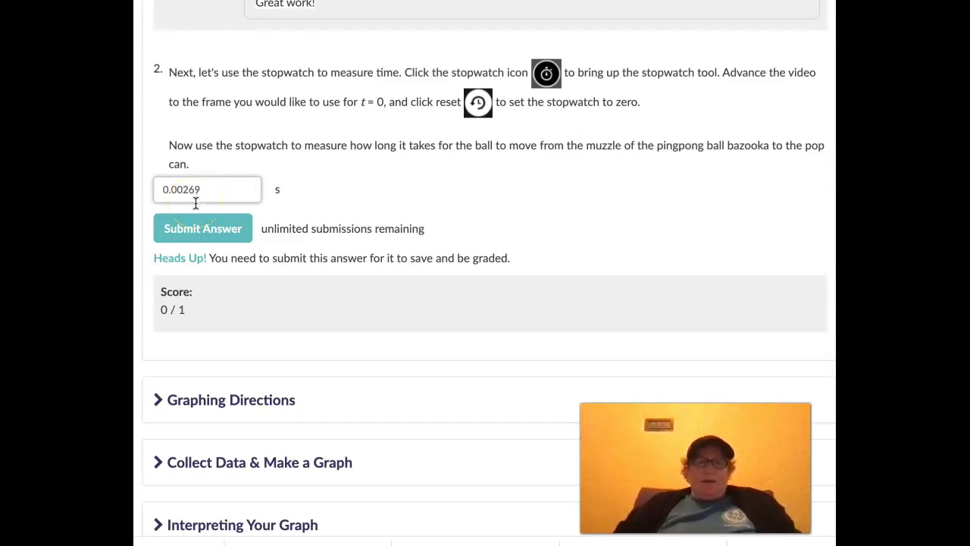
click(203, 232)
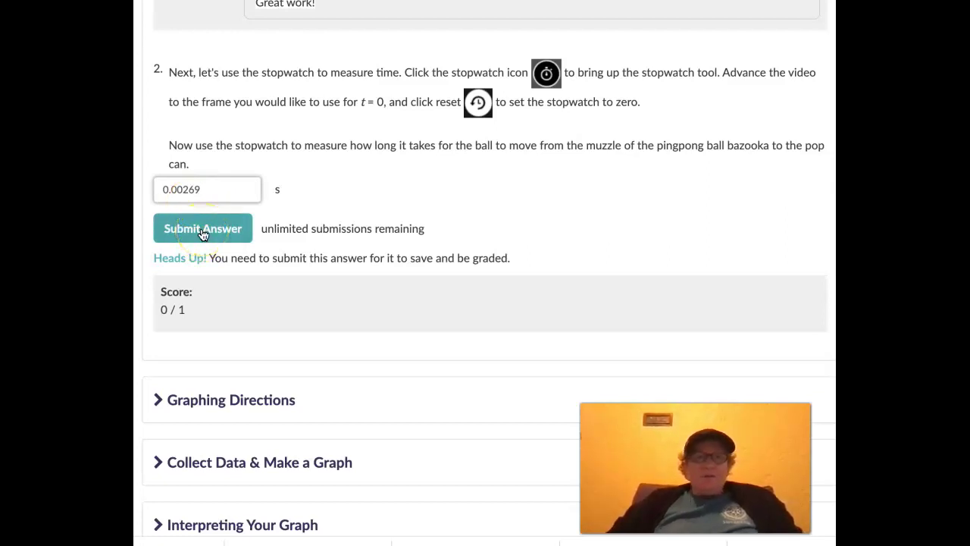
click(204, 233)
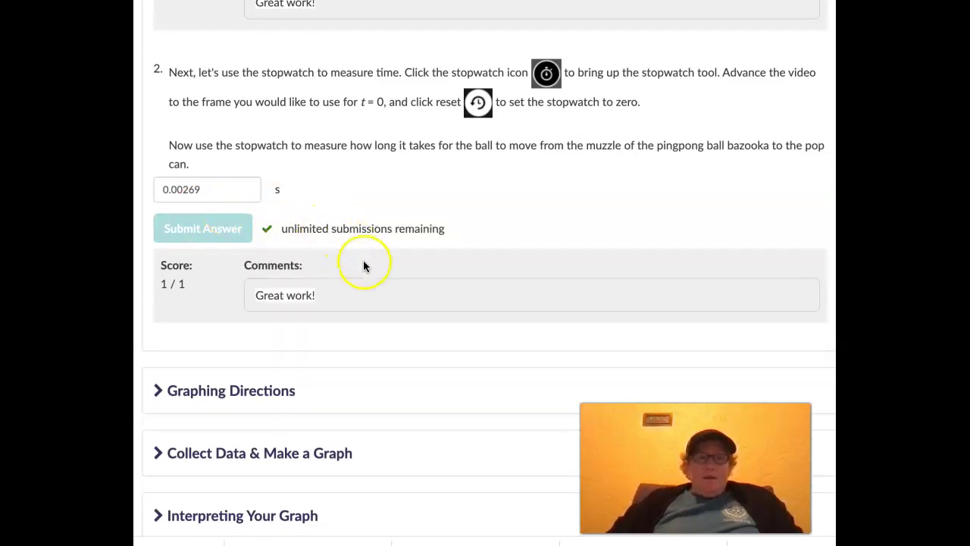
Step: Expand the Graphing Directions section and read down to its graph setup instructions, denying the accessibility access request on the way
scroll(363, 260, up, 2)
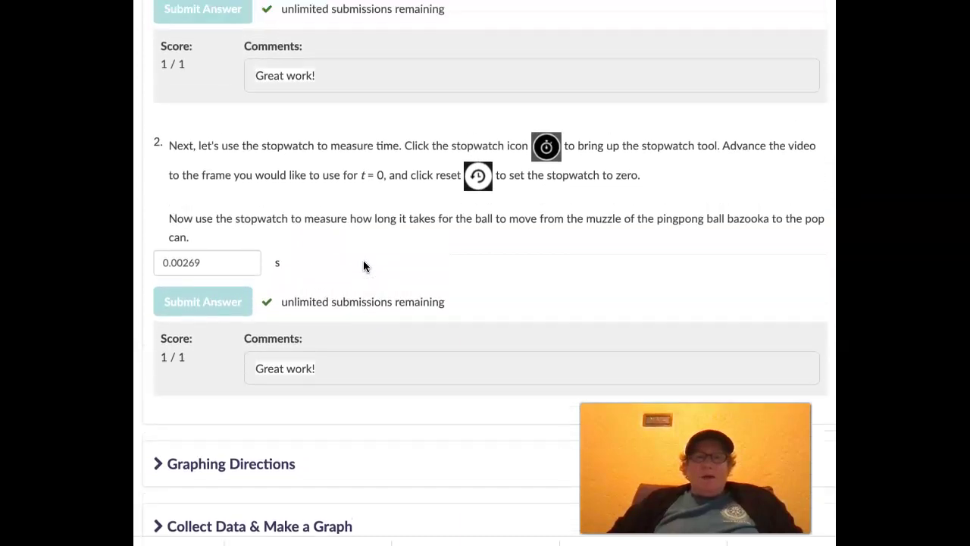
scroll(363, 265, up, 1)
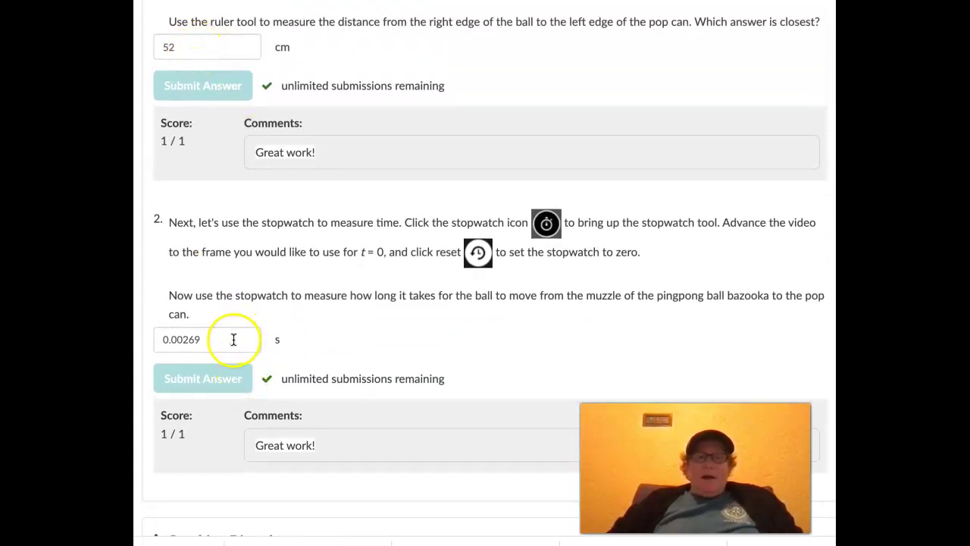
scroll(239, 337, down, 3)
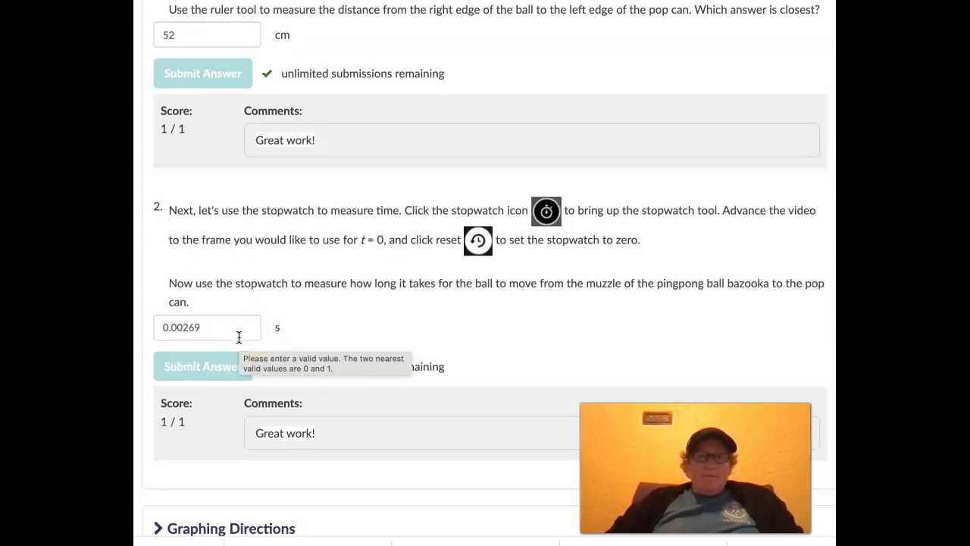
scroll(238, 337, down, 2)
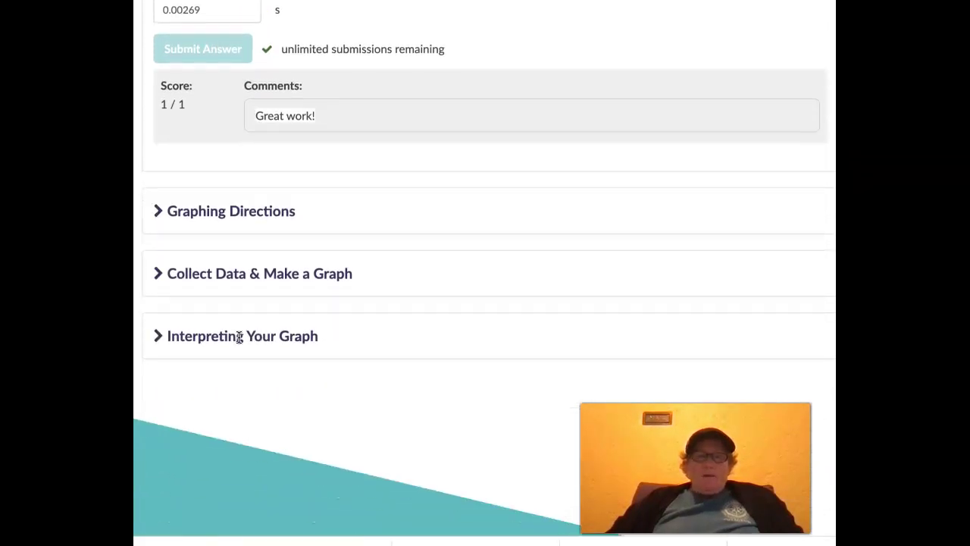
click(165, 208)
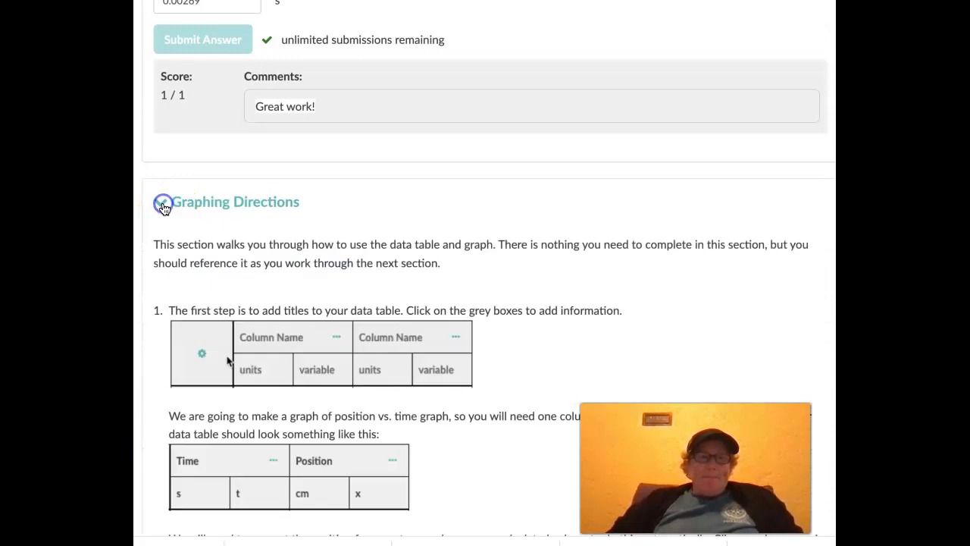
scroll(377, 306, down, 3)
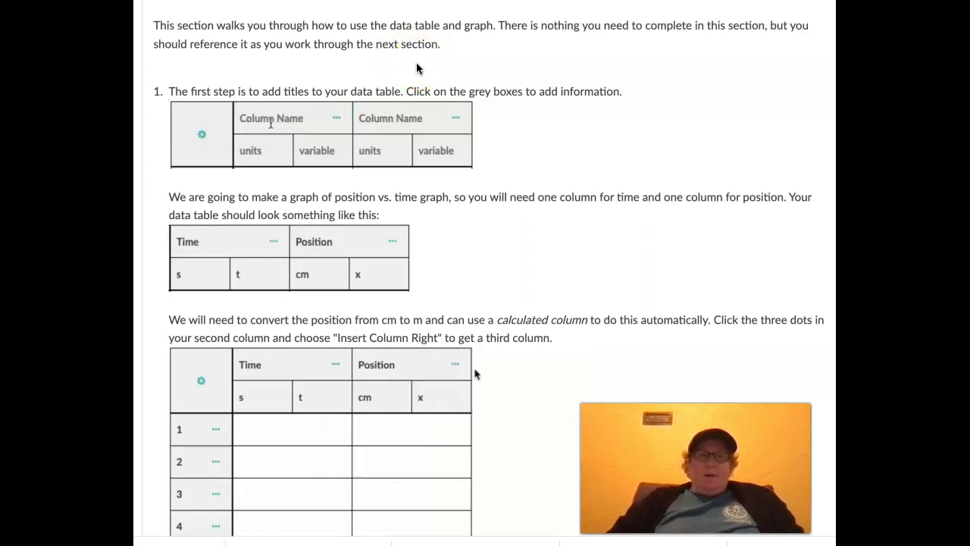
scroll(416, 68, down, 1)
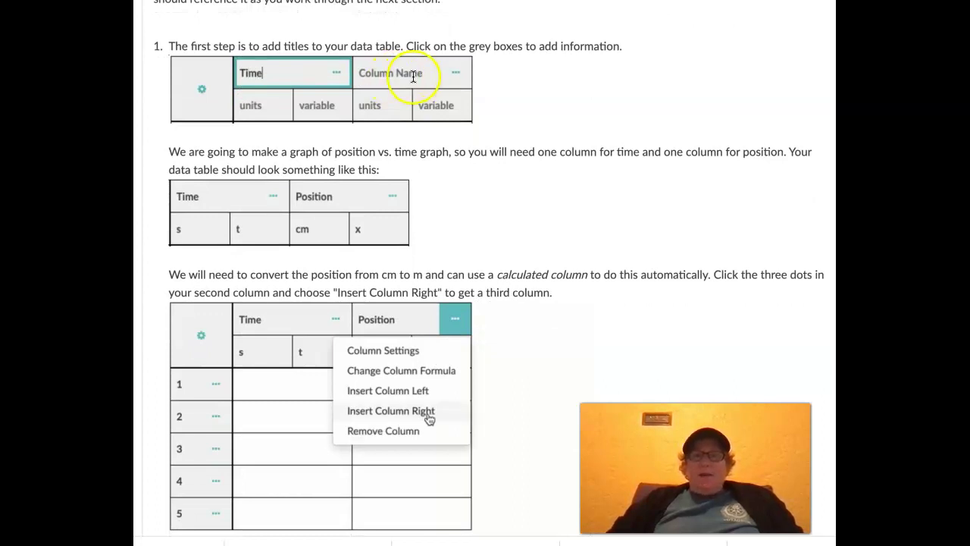
scroll(490, 162, down, 2)
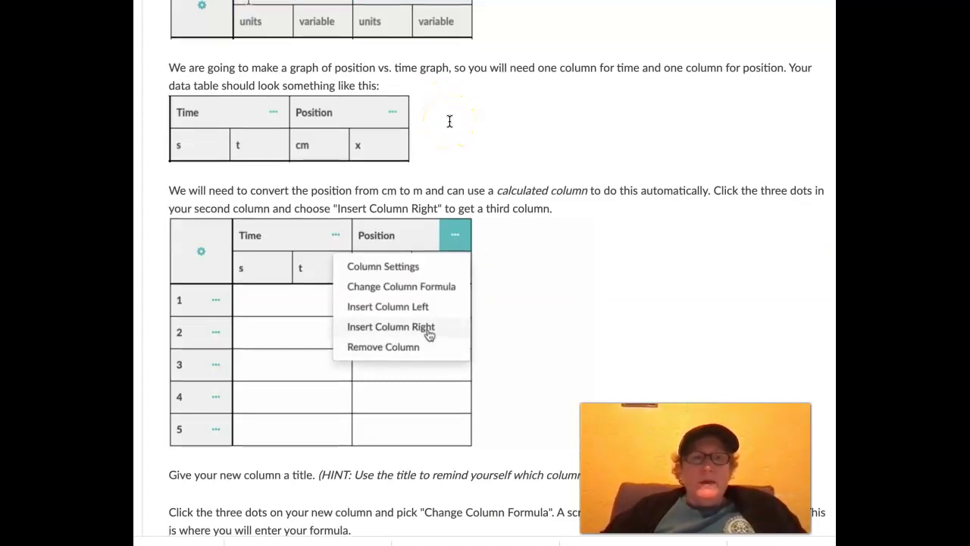
scroll(449, 121, down, 1)
scroll(450, 121, down, 2)
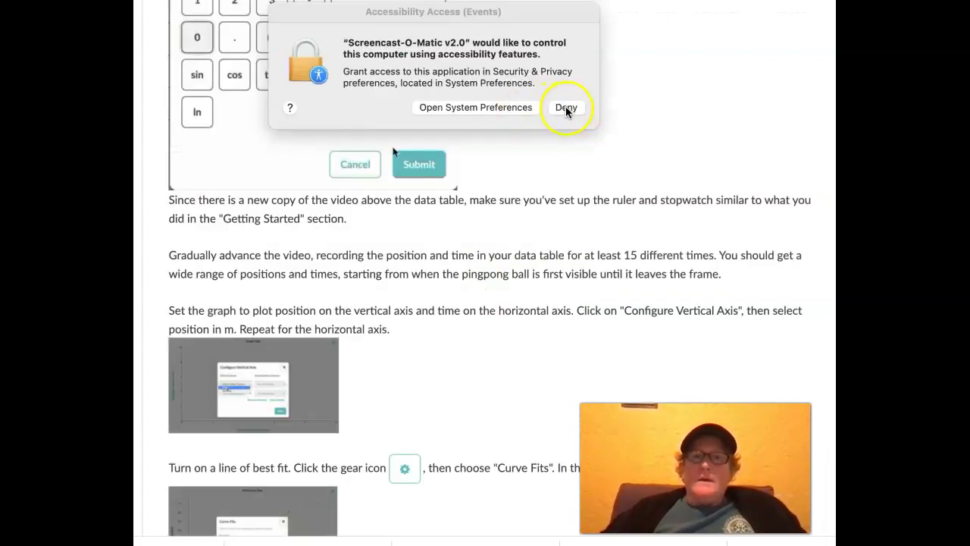
click(566, 108)
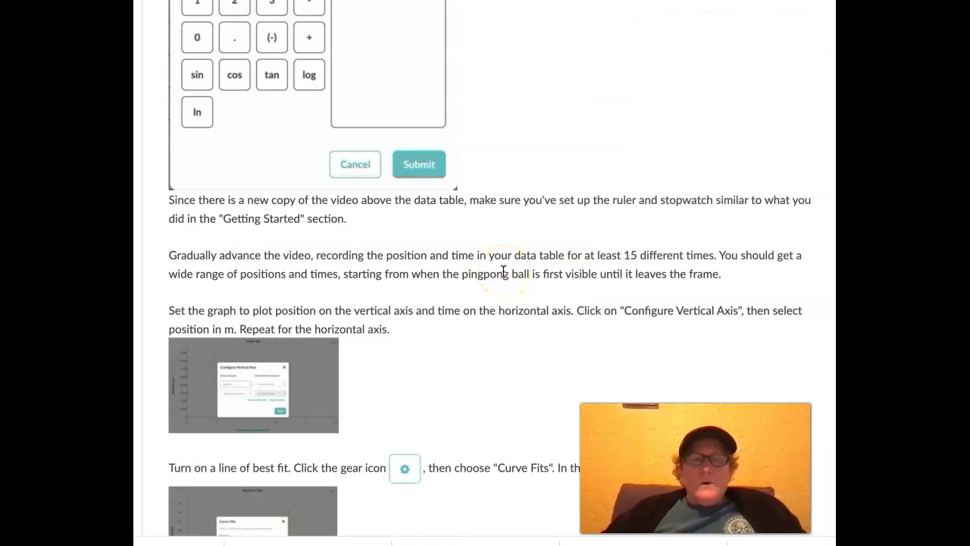
Step: Review the directions for inserting a calculated column, entering its formula, configuring the graph axes and turning on a linear fit
scroll(503, 271, up, 5)
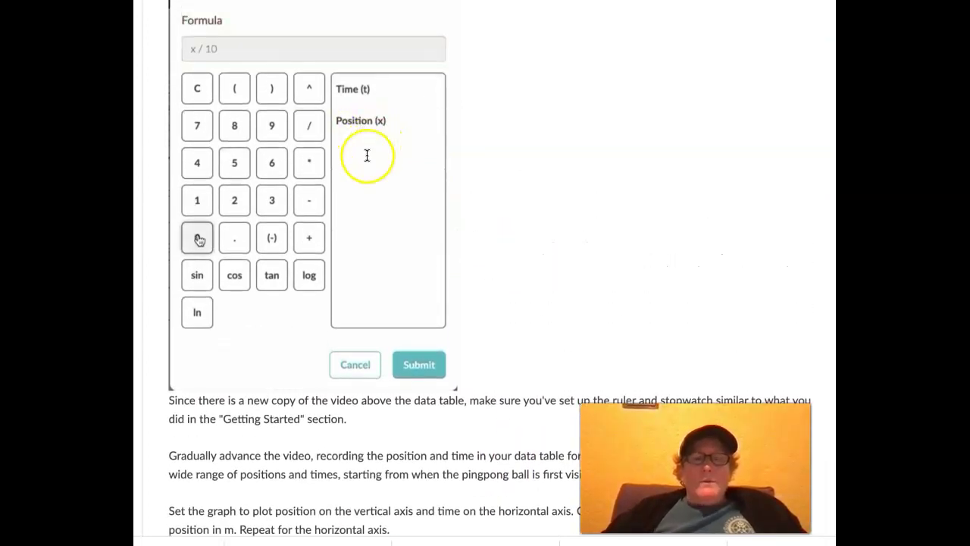
scroll(368, 157, up, 2)
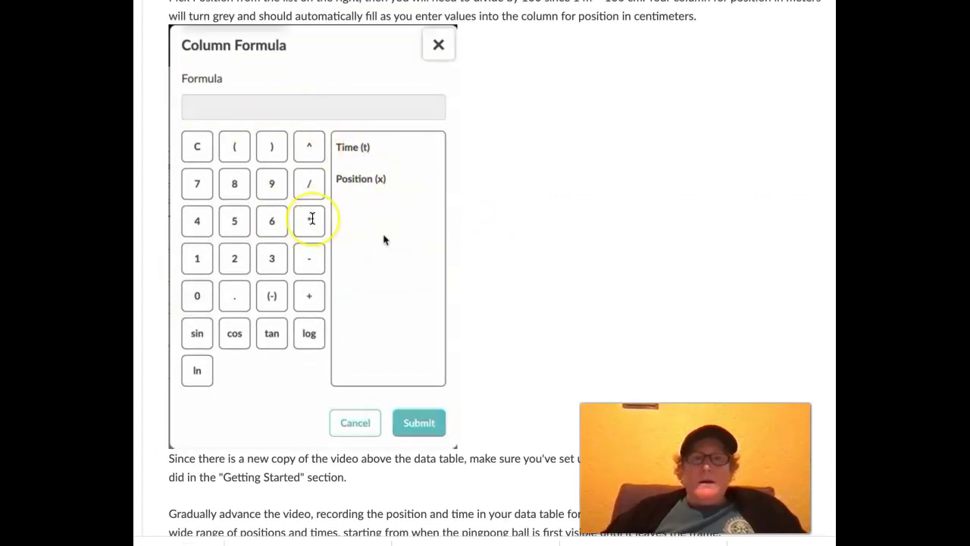
scroll(311, 219, up, 11)
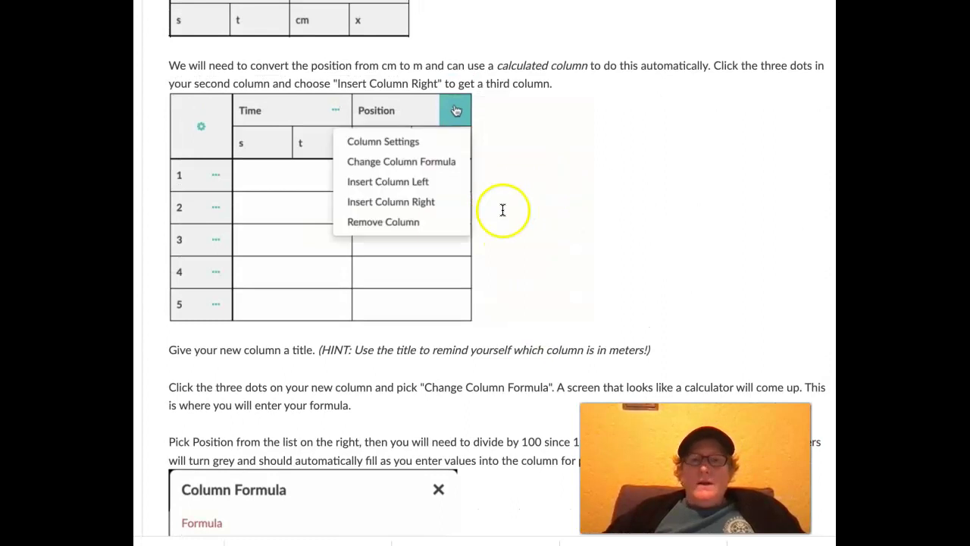
click(416, 201)
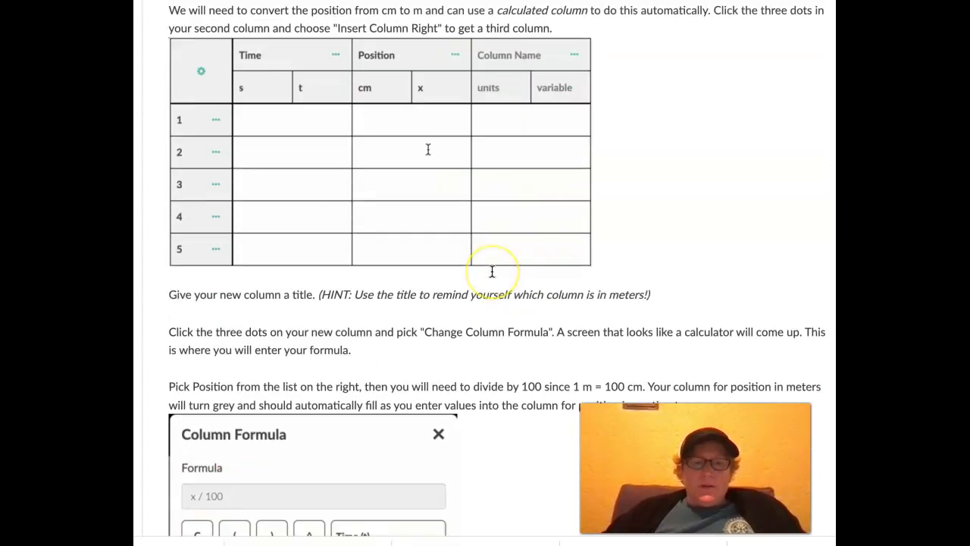
scroll(492, 272, down, 10)
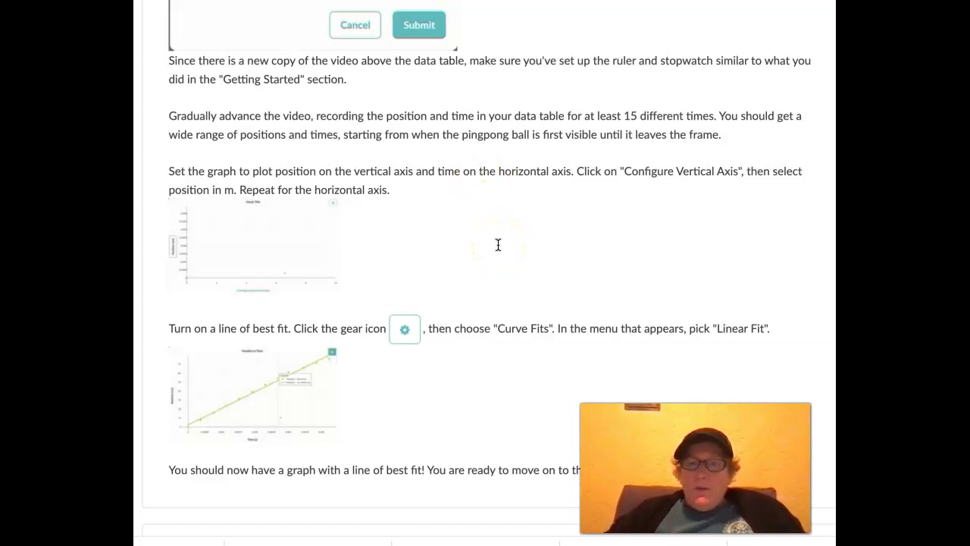
scroll(498, 245, down, 3)
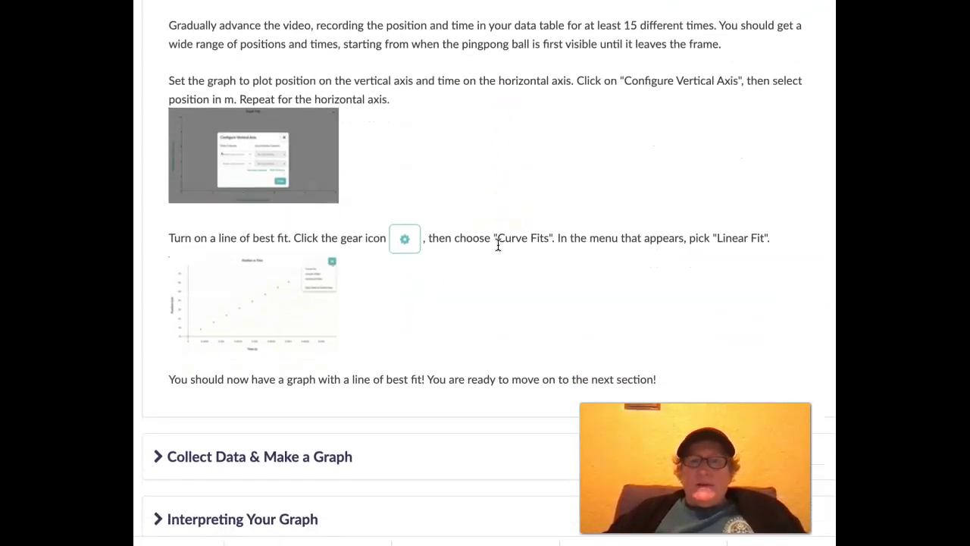
scroll(498, 245, down, 1)
scroll(498, 244, down, 1)
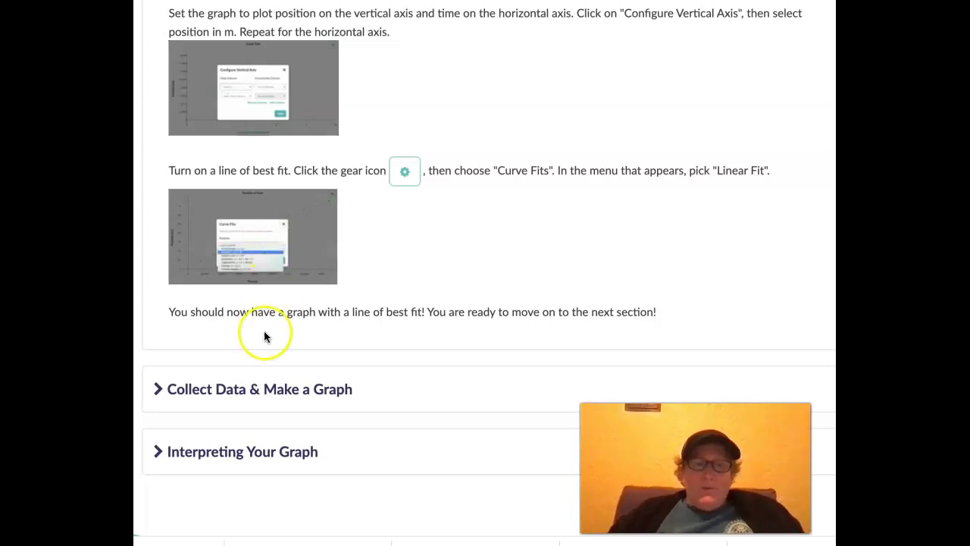
scroll(263, 336, down, 1)
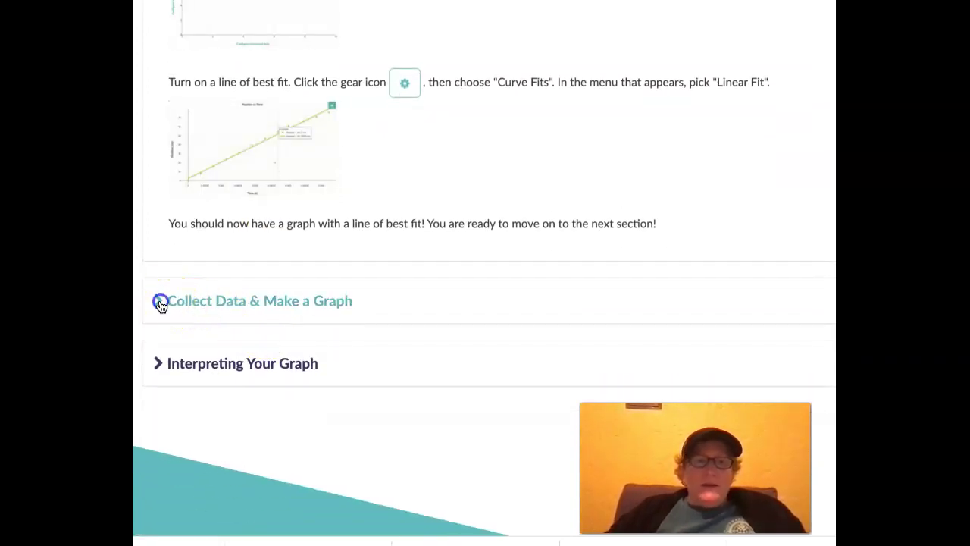
Step: Expand the Collect Data & Make a Graph section and go to its copy of the ping-pong ball video
click(160, 304)
scroll(331, 320, down, 3)
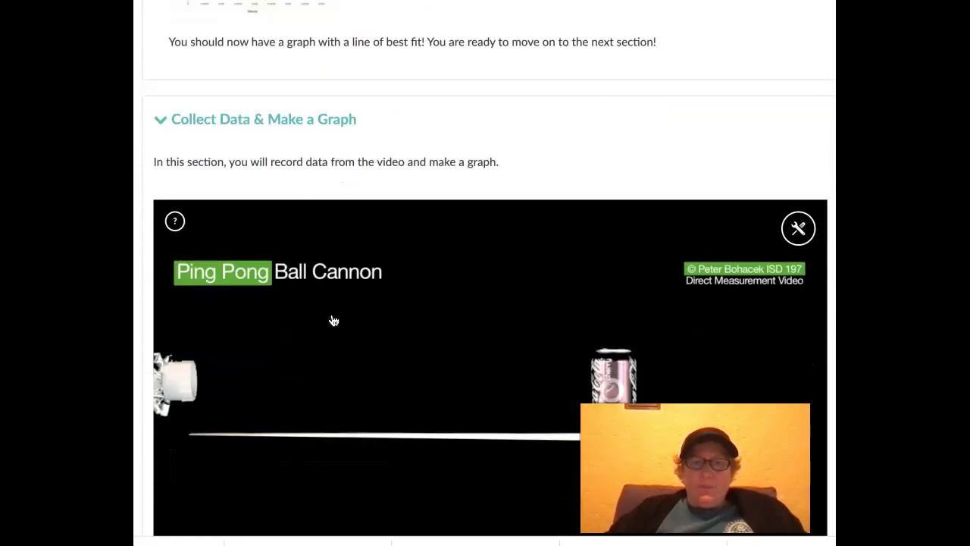
scroll(334, 321, down, 2)
click(293, 193)
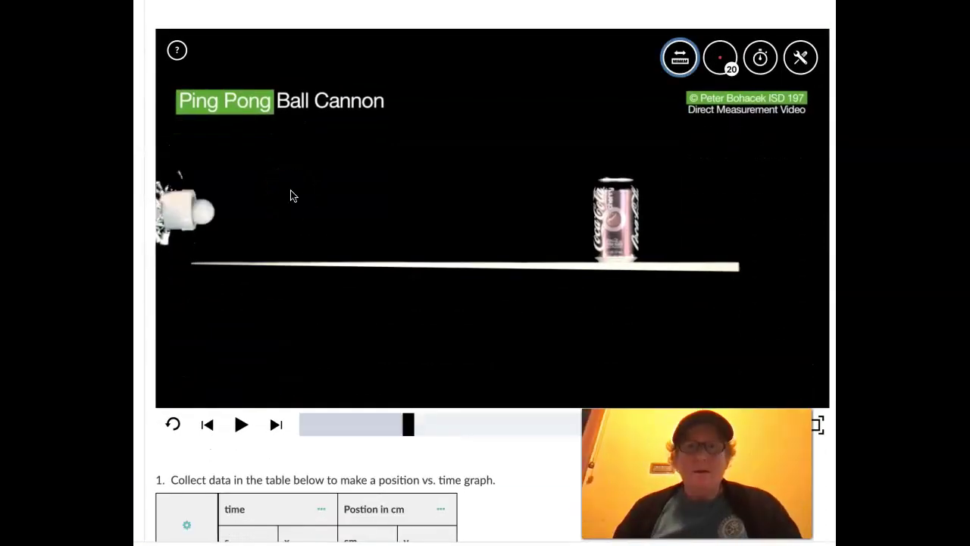
scroll(293, 195, down, 3)
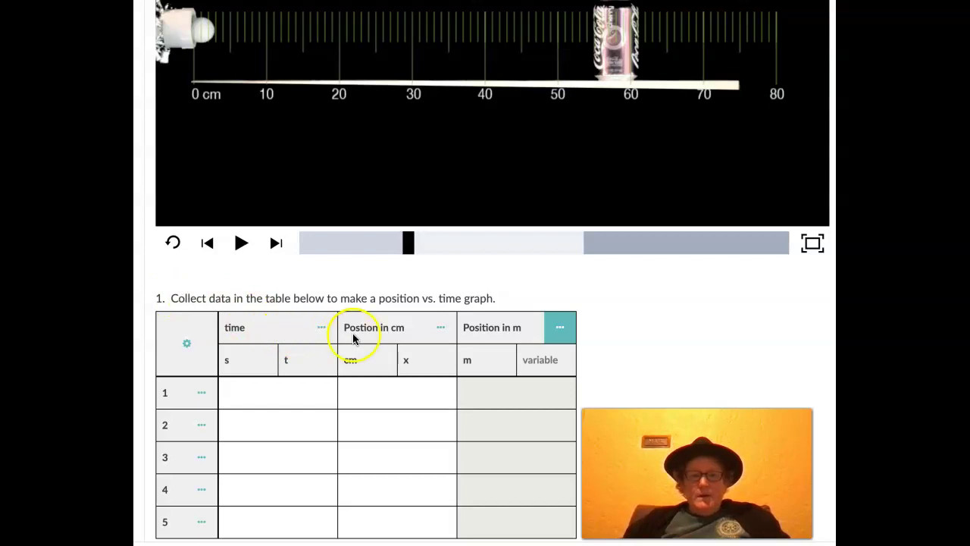
click(441, 328)
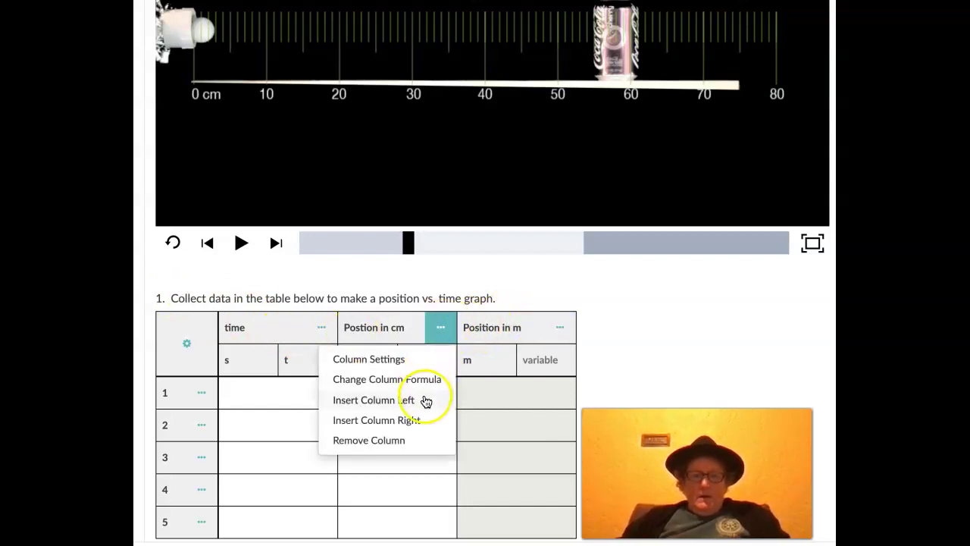
click(532, 280)
click(564, 332)
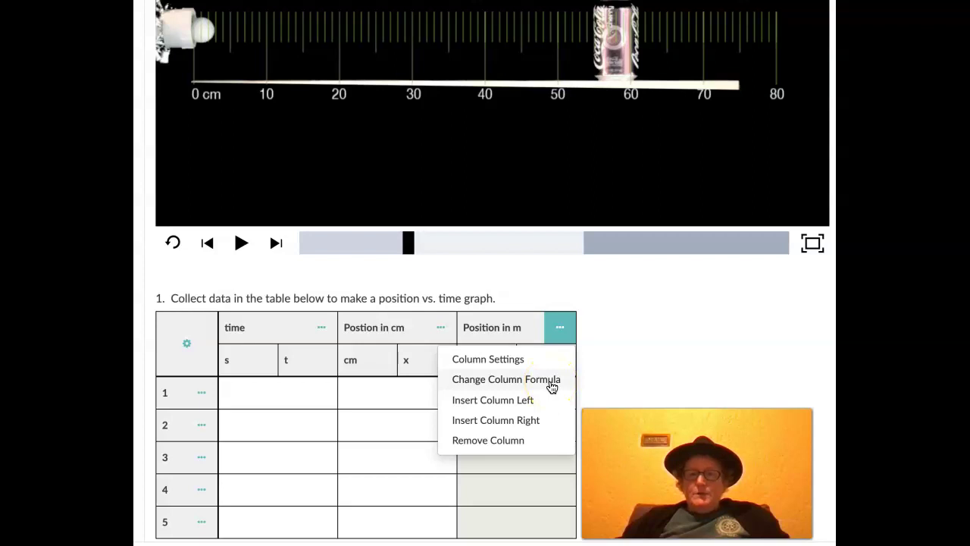
click(552, 387)
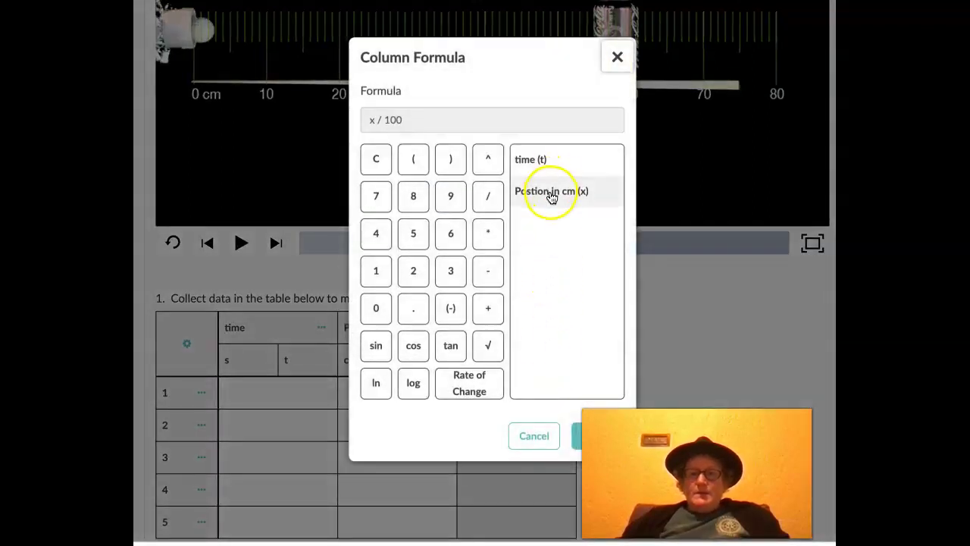
click(552, 194)
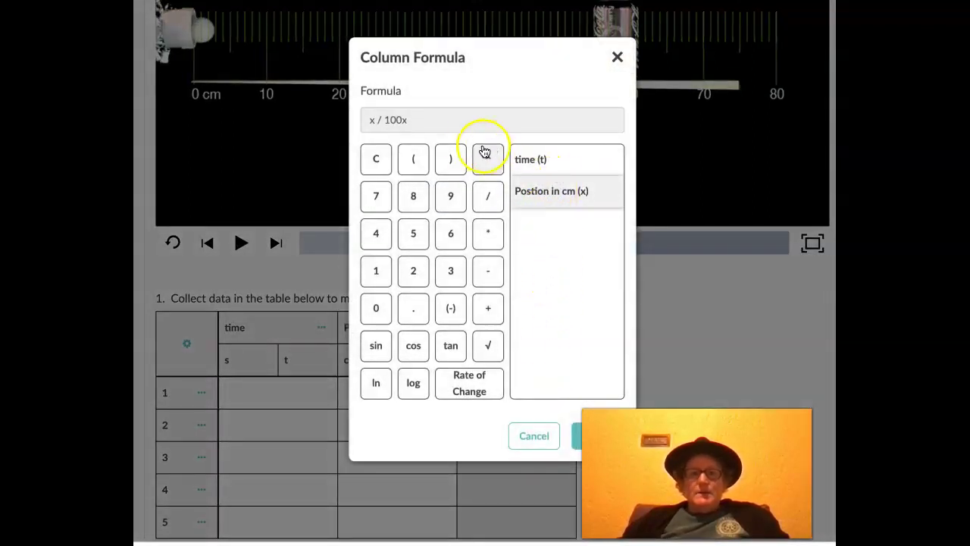
click(409, 122)
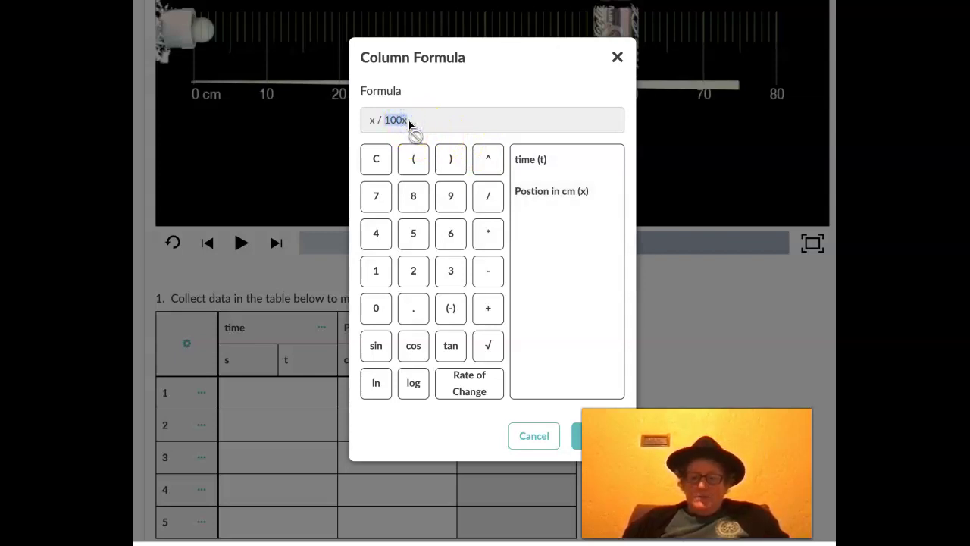
click(534, 434)
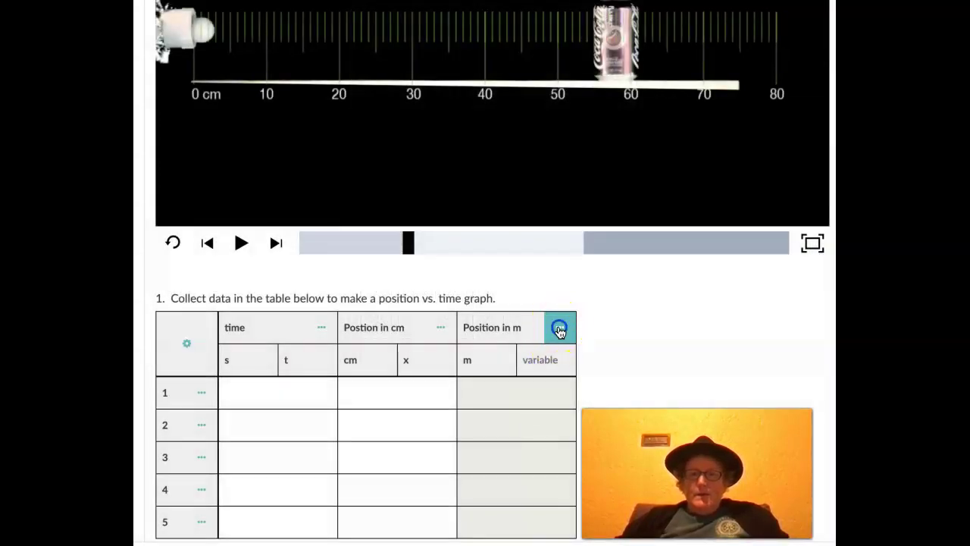
Step: Open the column formula of Position in m and apply x / 100 as its formula
click(560, 327)
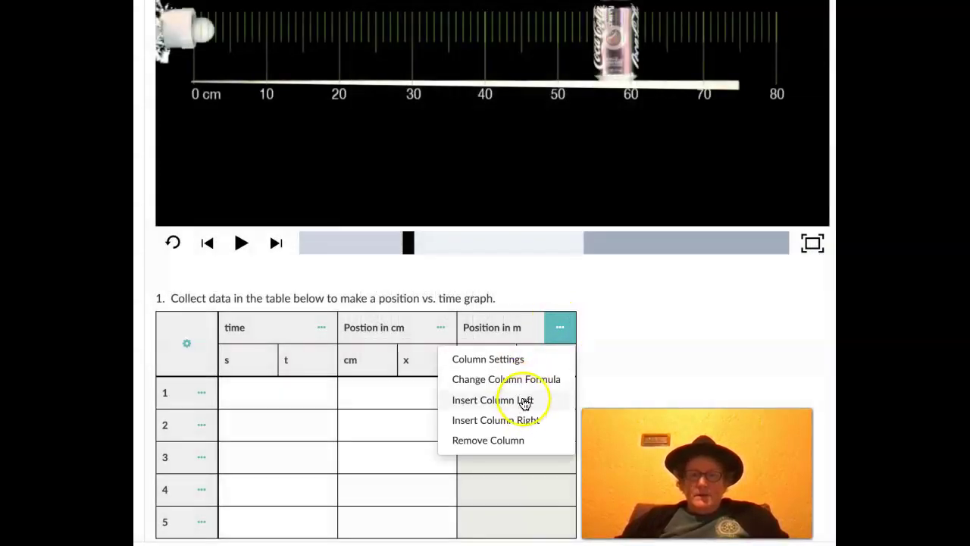
click(523, 380)
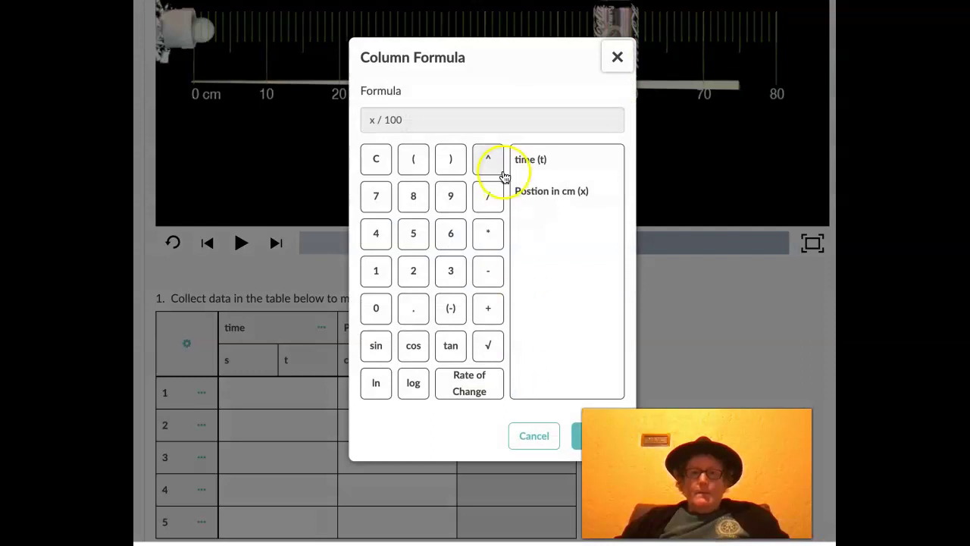
click(576, 437)
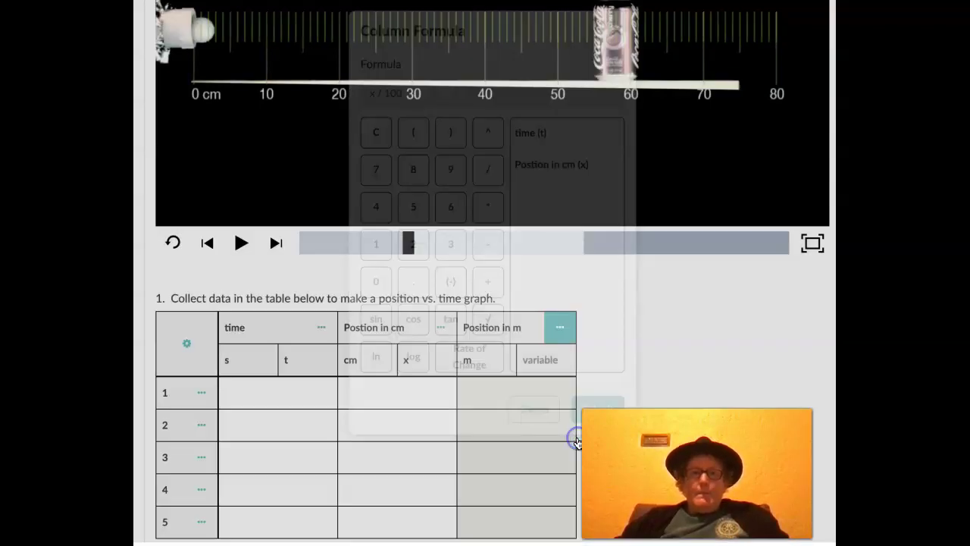
Step: Enter 3.0 cm as the ball's position in row 1 of the data table
scroll(542, 414, down, 1)
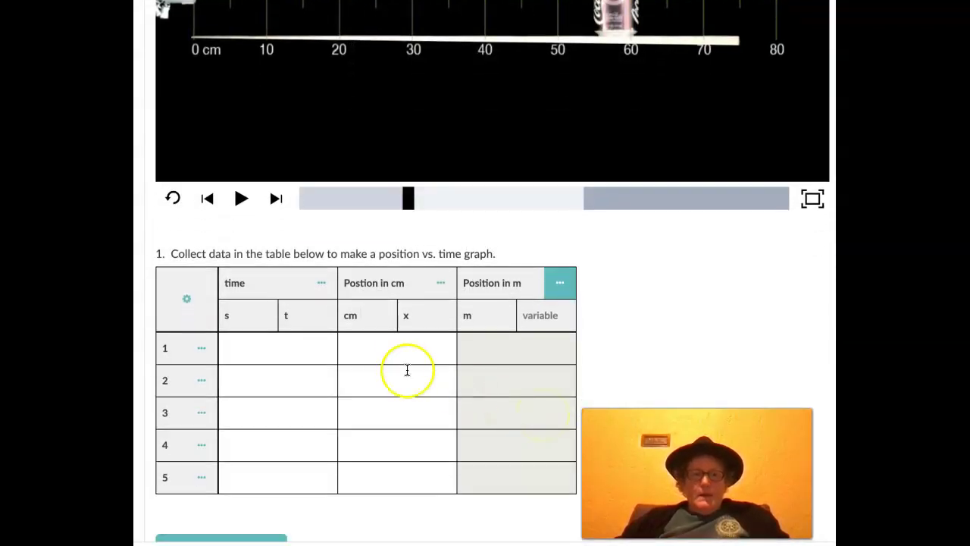
scroll(417, 266, up, 2)
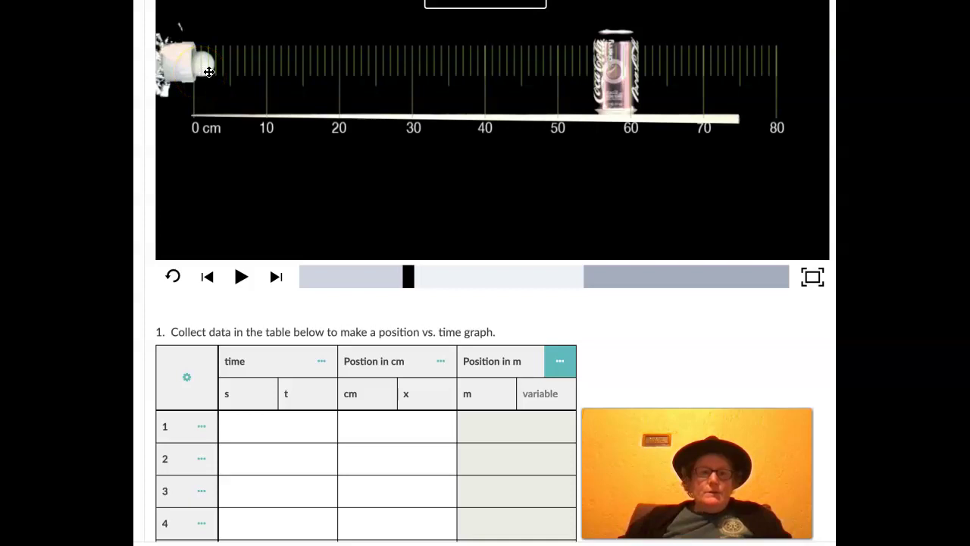
click(369, 429)
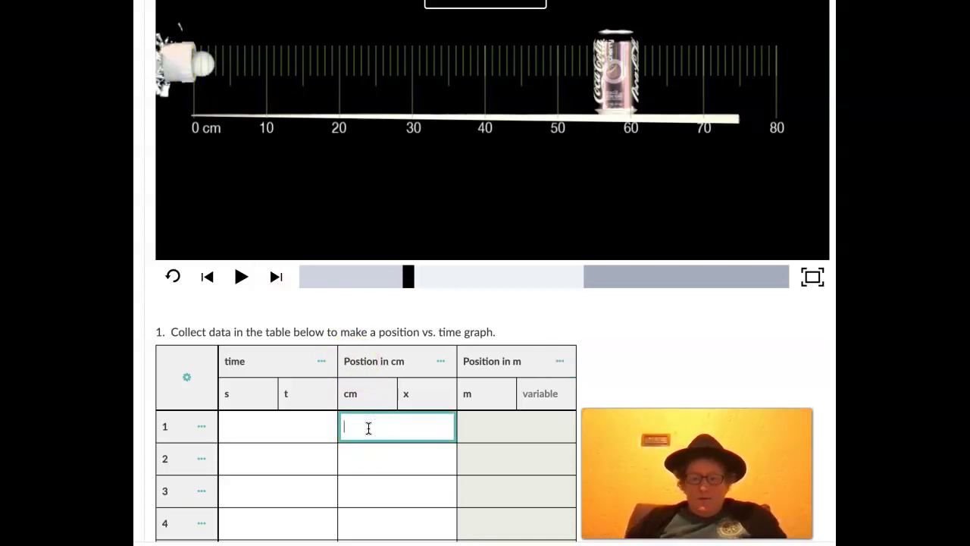
click(479, 436)
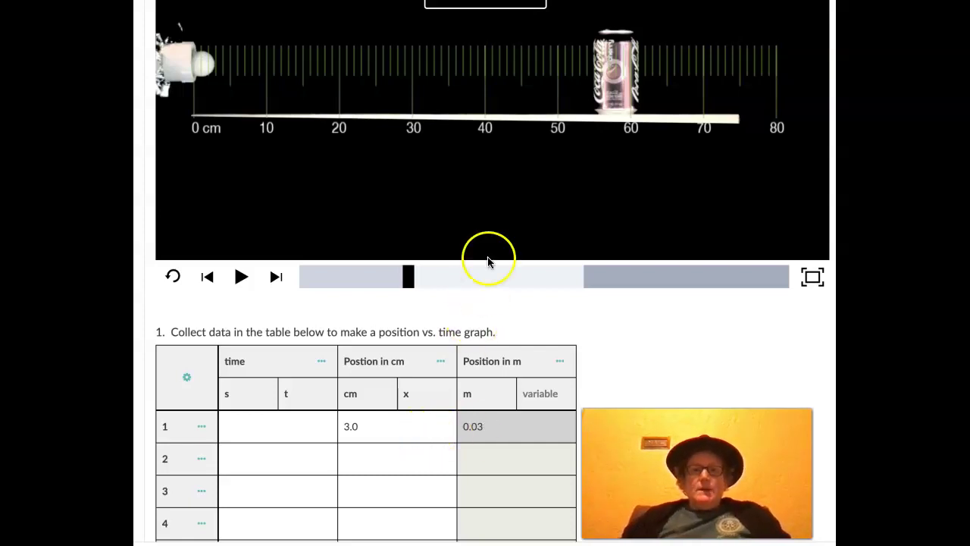
Step: Remove the zeroed timer from the ping-pong ball video and add a fresh timer for the current frame
scroll(491, 253, up, 2)
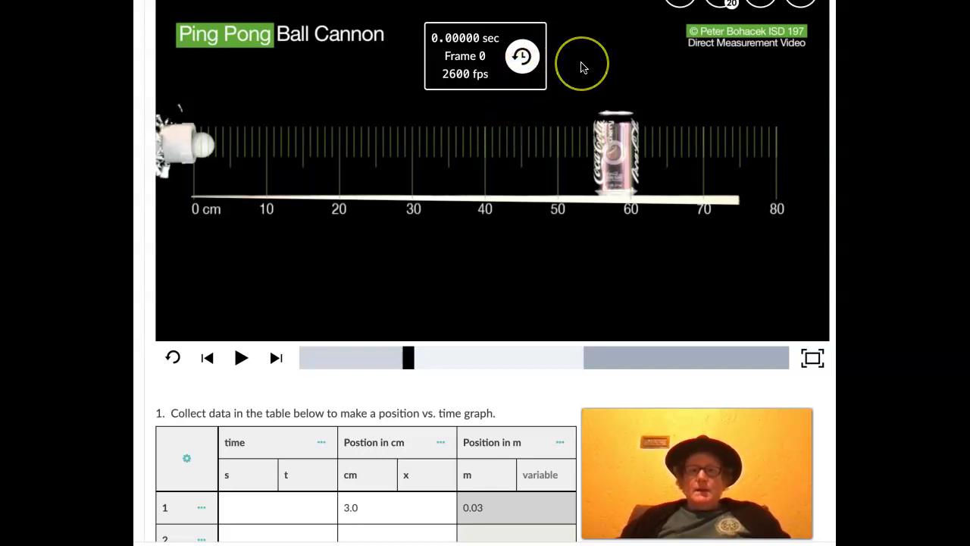
scroll(581, 65, up, 1)
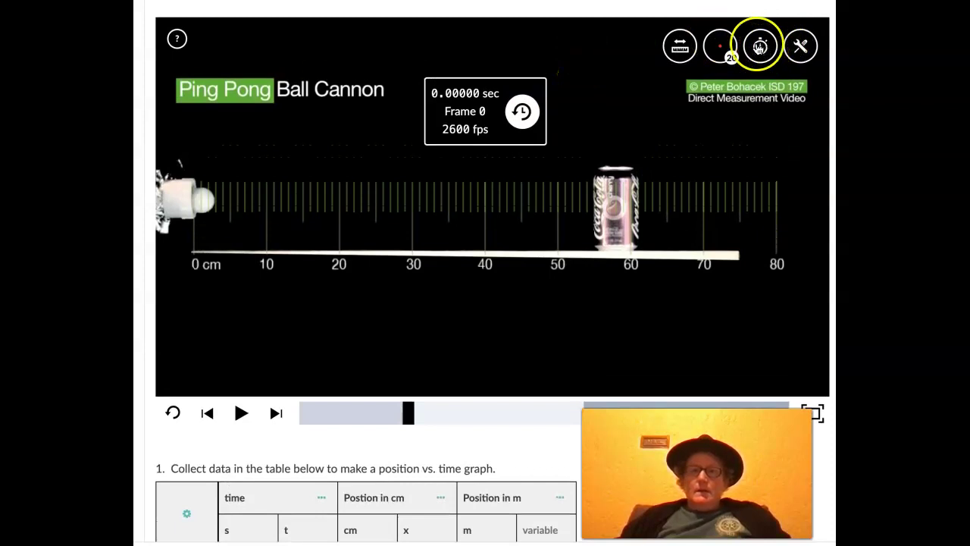
click(499, 108)
click(557, 70)
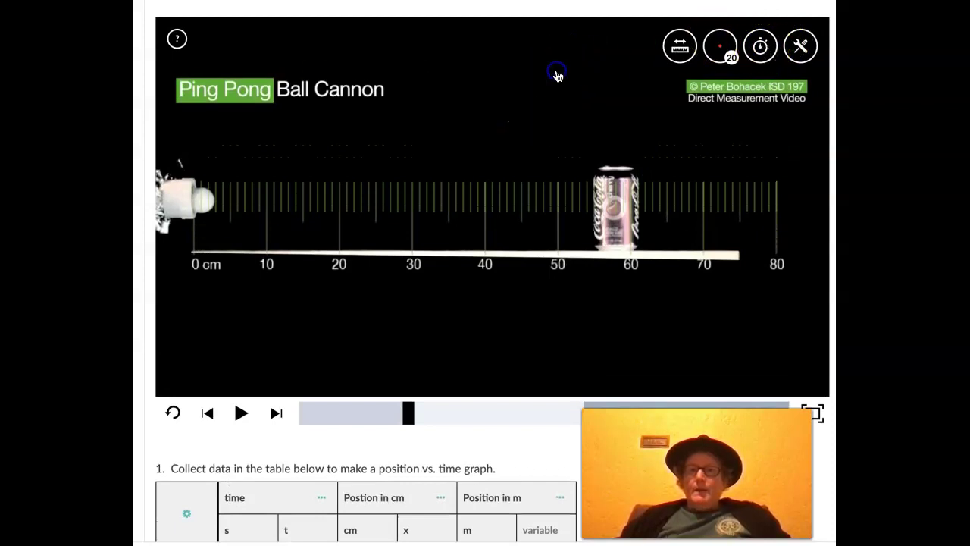
click(760, 46)
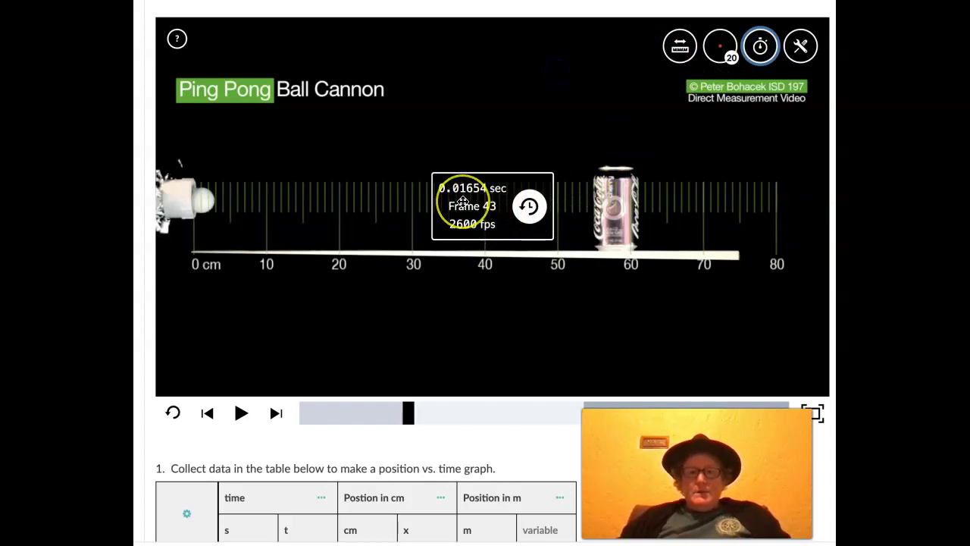
Step: Record 0.01654 s as the time in row 1 of the data table
scroll(471, 207, down, 3)
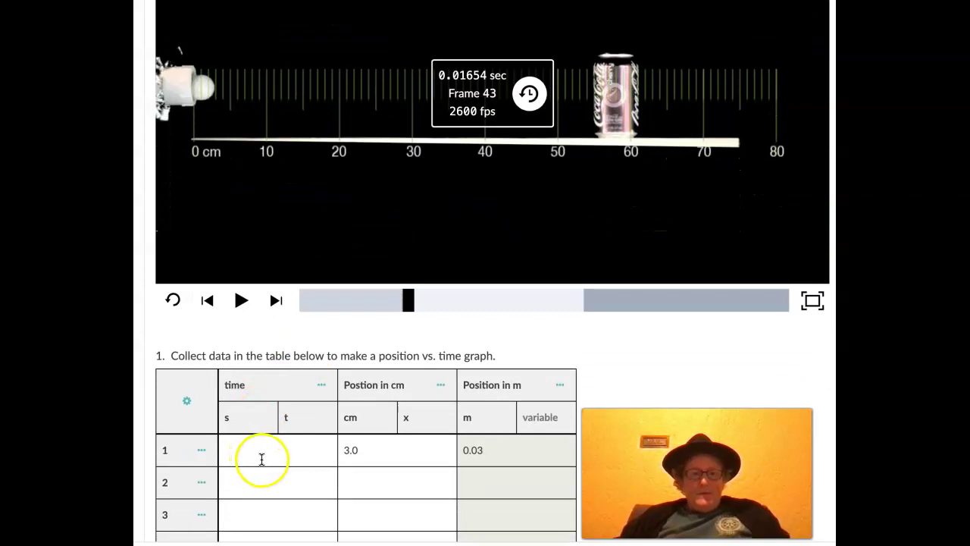
click(262, 459)
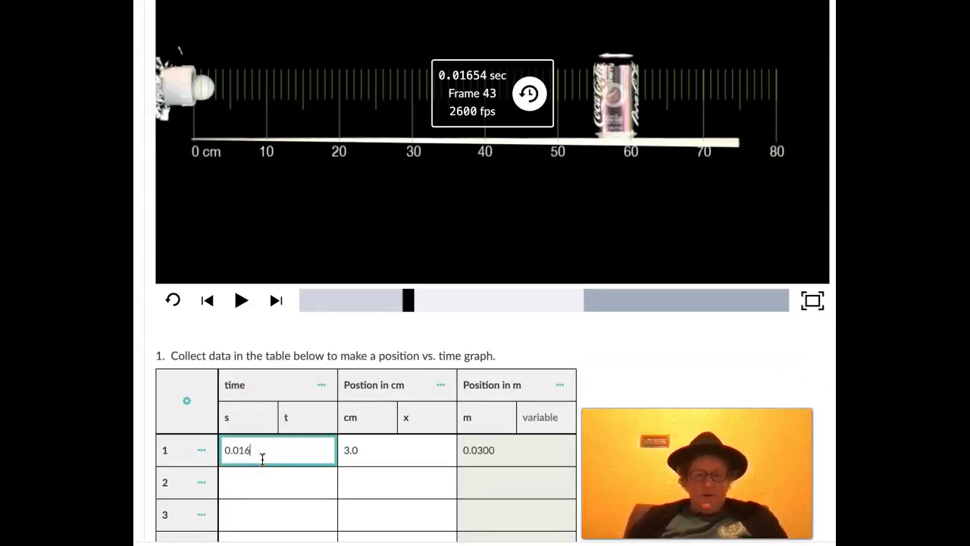
text(0.01654)
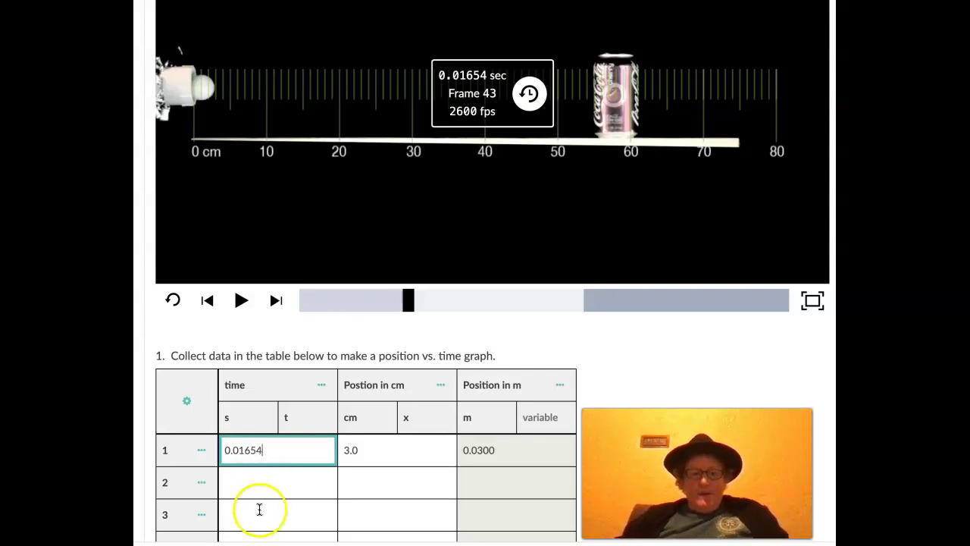
click(265, 479)
right_click(265, 481)
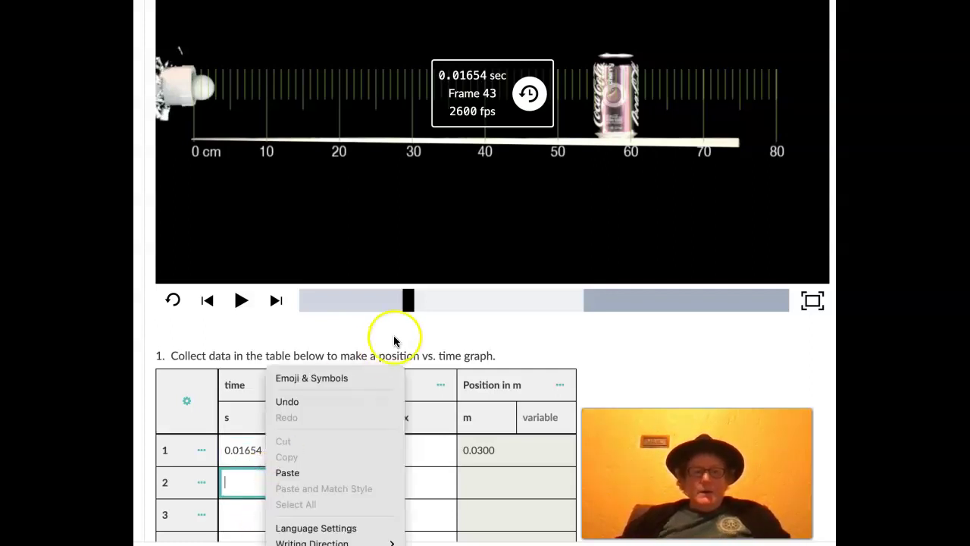
click(457, 326)
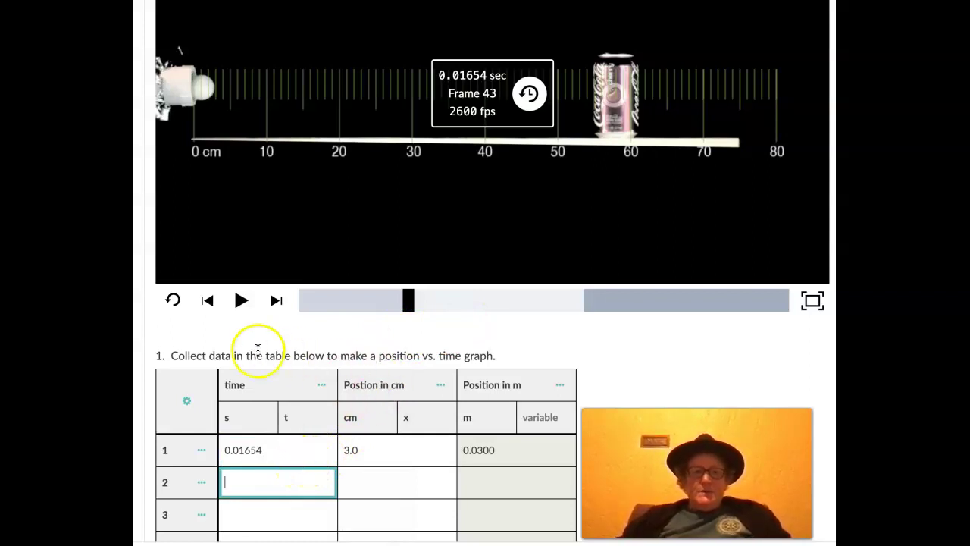
Step: Advance the video one frame and record the ball's position as 10.9 cm and time as 0.01692 s in row 2
click(277, 301)
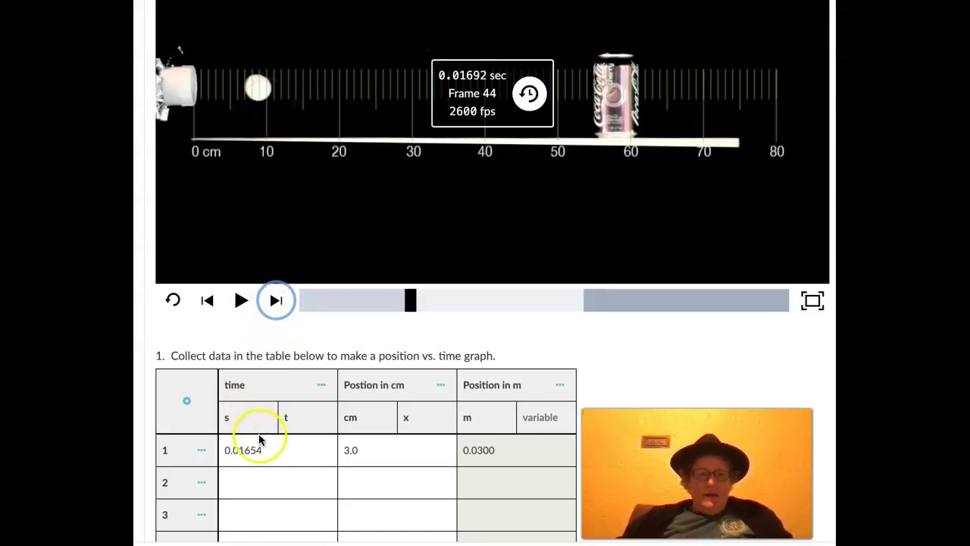
click(362, 485)
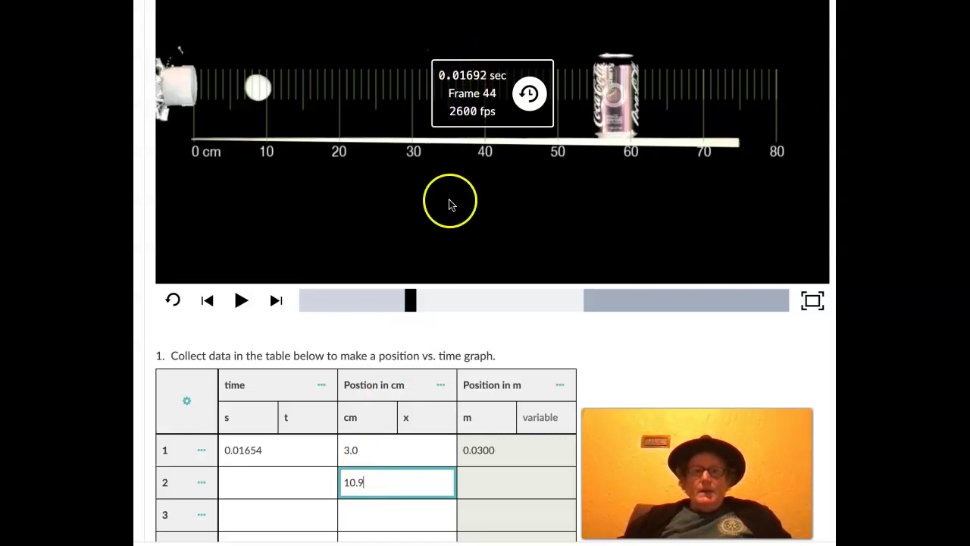
click(251, 485)
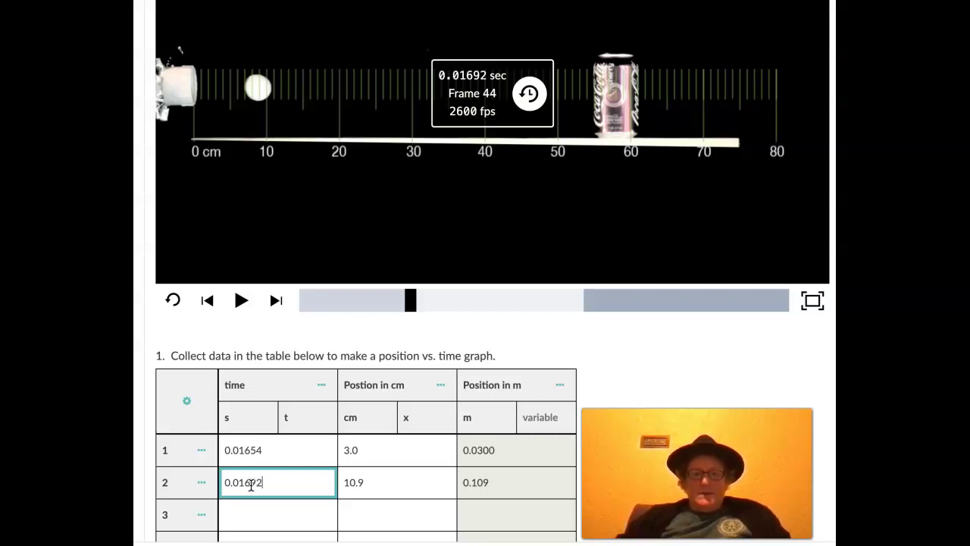
right_click(258, 513)
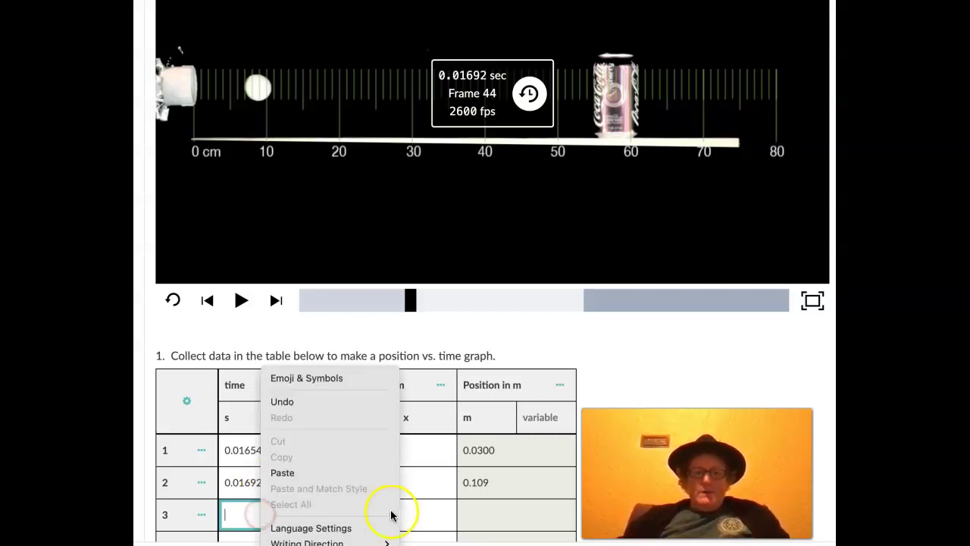
click(426, 490)
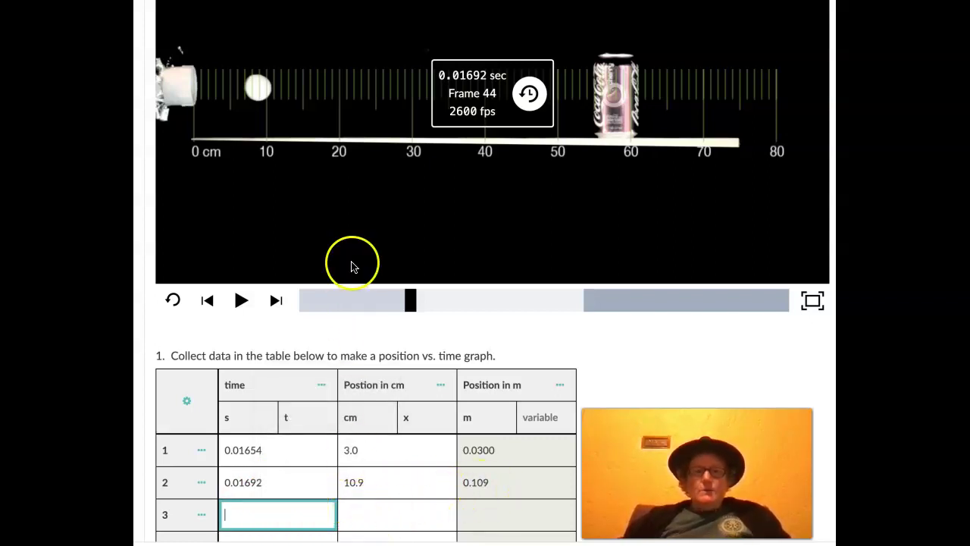
Step: Advance the video one frame, move the timer up away from the ruler's centre, and enter 18.6 cm as the row 3 position
click(276, 300)
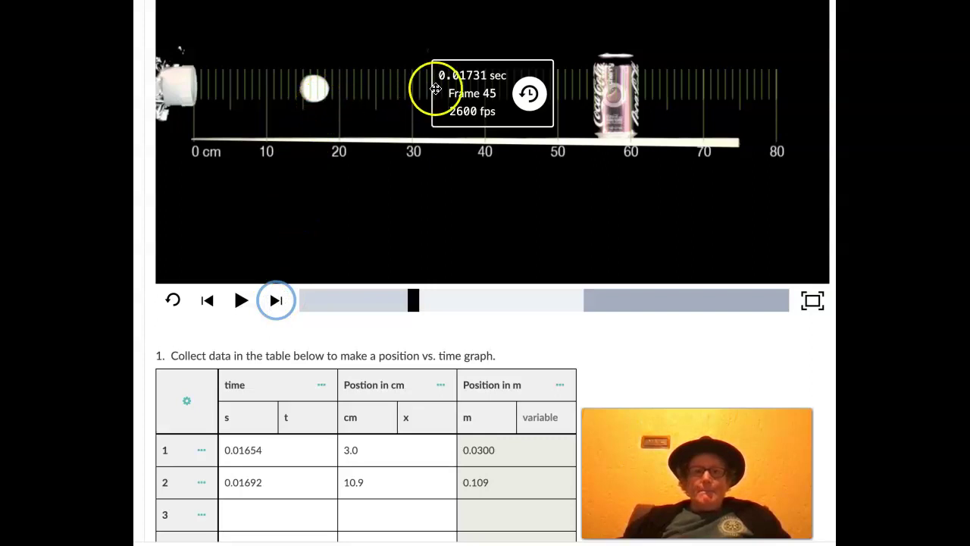
drag(489, 88, 490, 42)
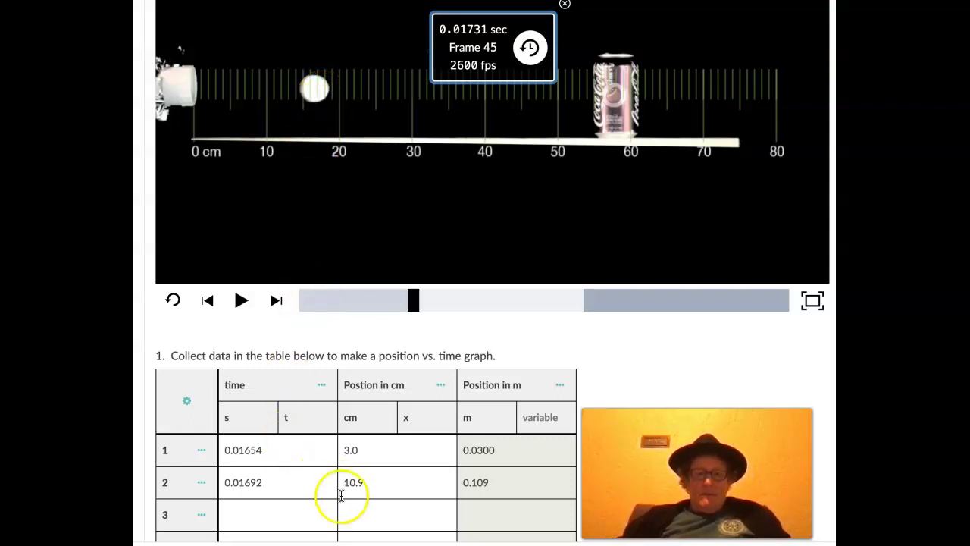
click(362, 516)
text(18)
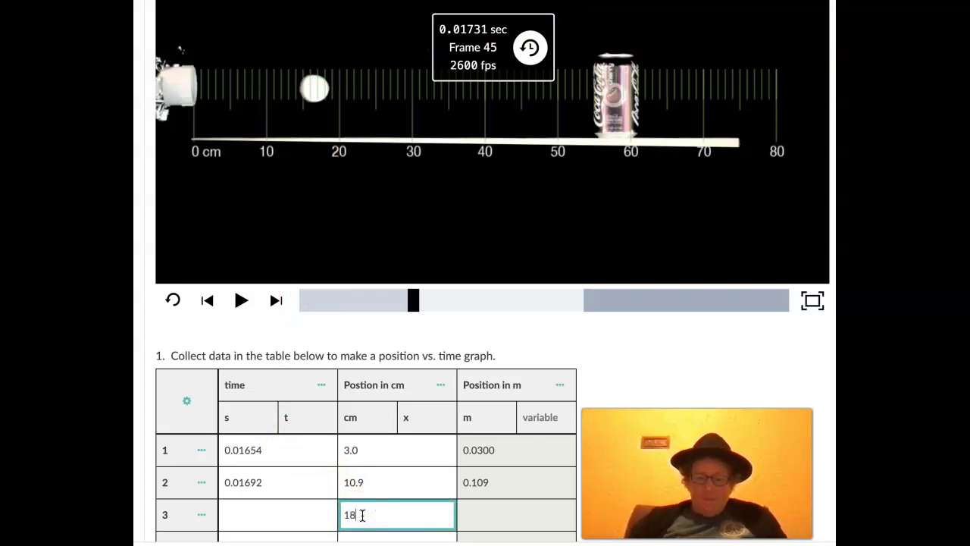
text(.6)
Step: Record 0.01731 s as the time in row 3 of the data table
click(264, 516)
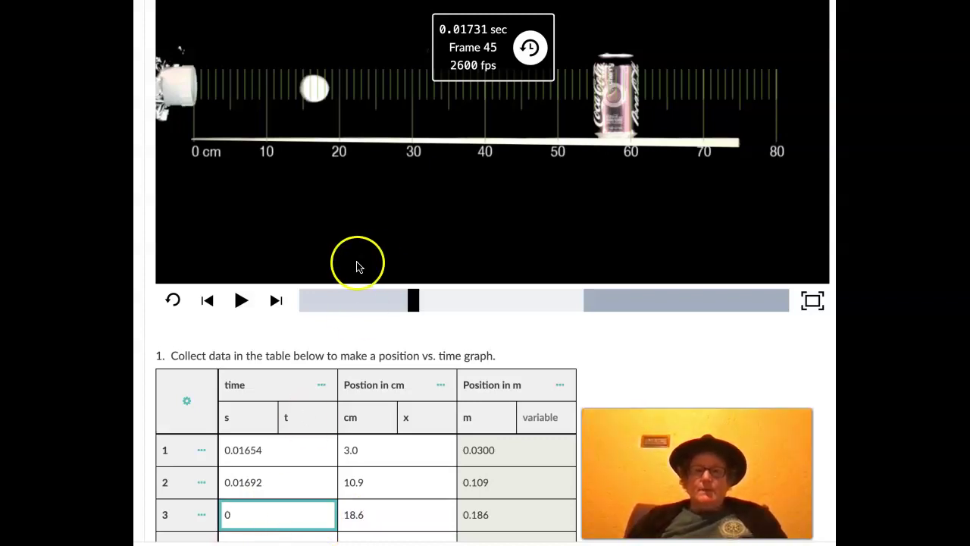
text(0)
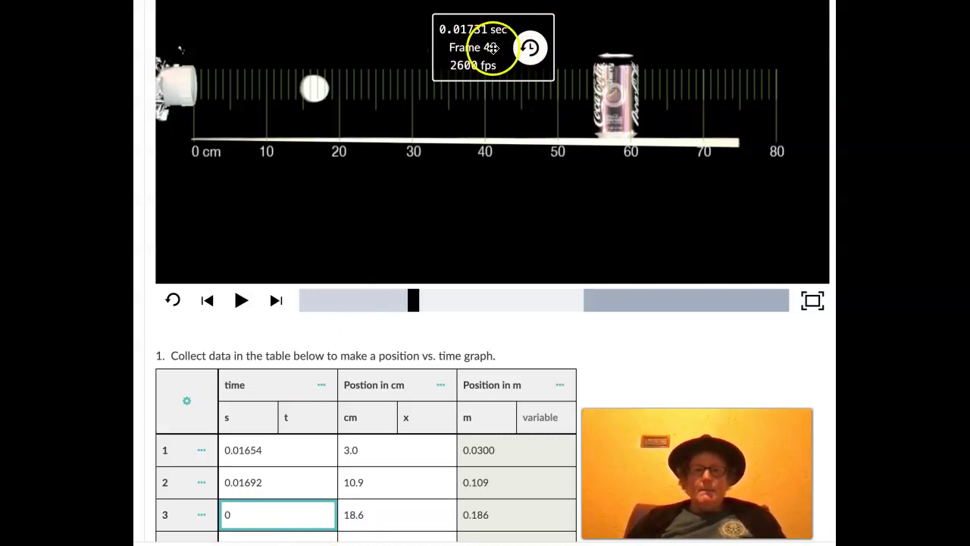
text(.01731)
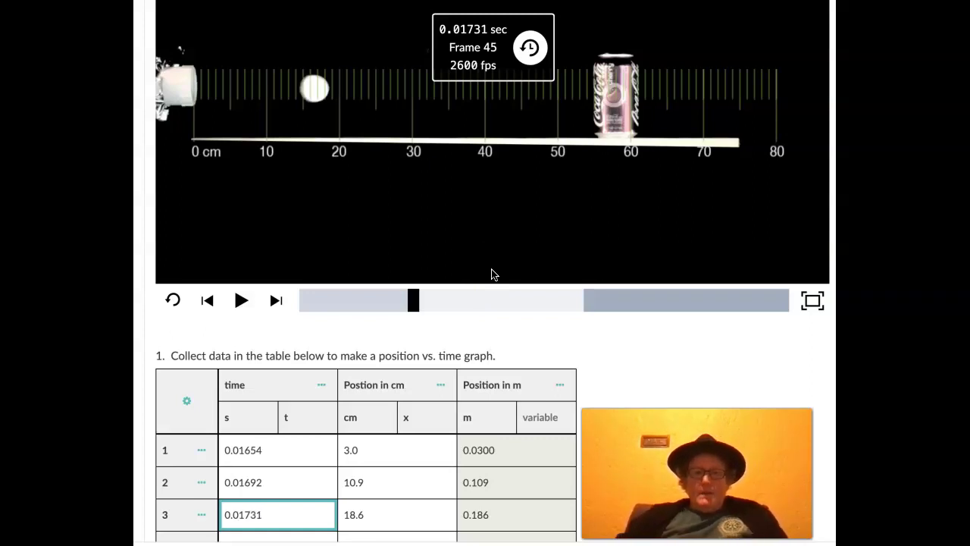
scroll(512, 472, down, 1)
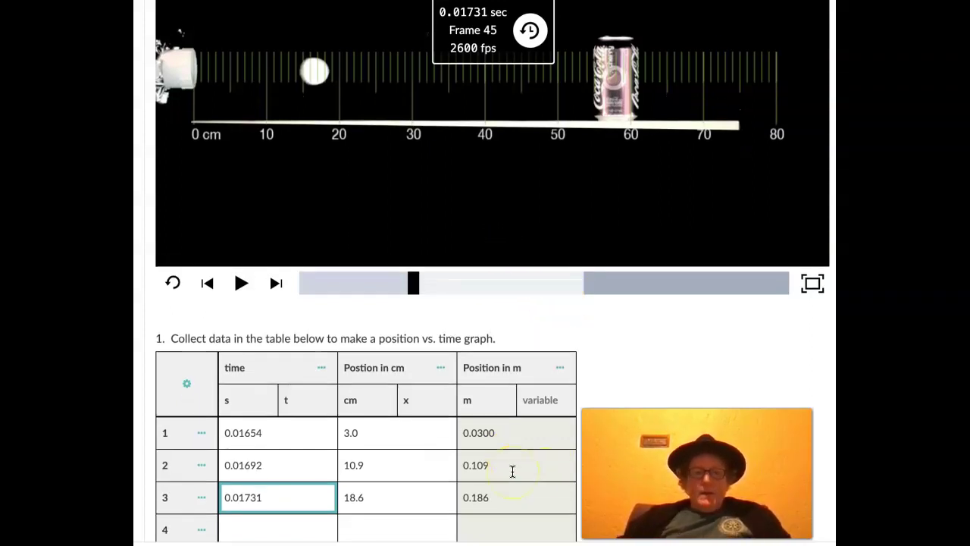
scroll(512, 472, down, 1)
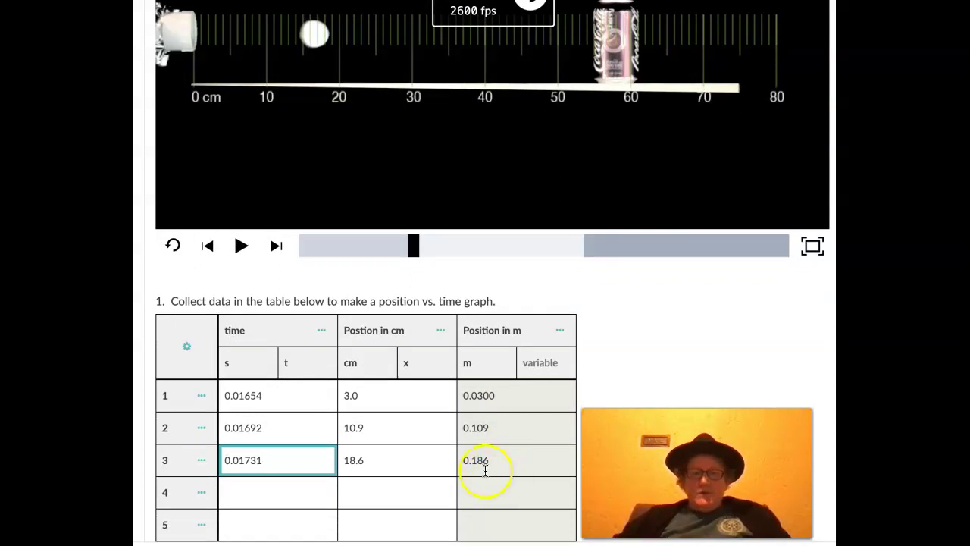
scroll(430, 489, down, 2)
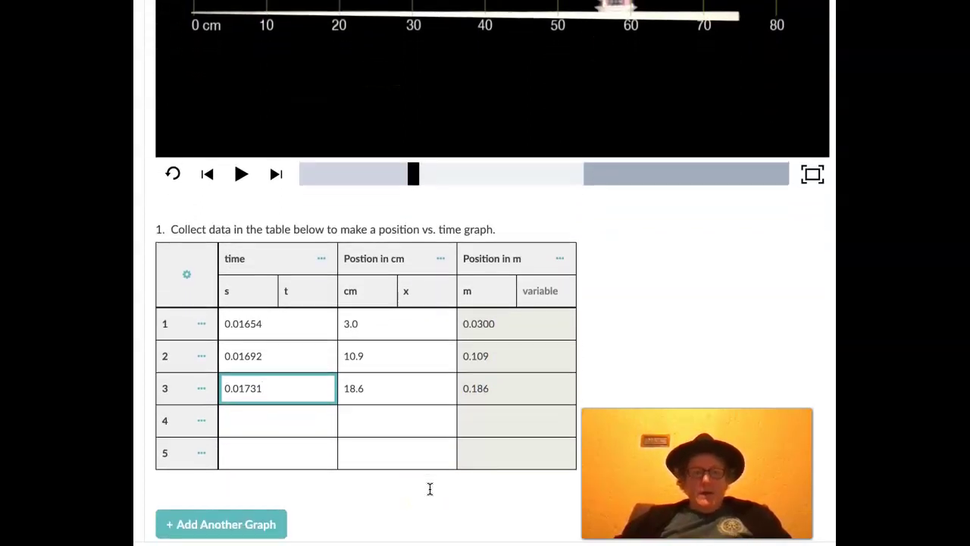
scroll(430, 489, up, 1)
scroll(430, 488, up, 2)
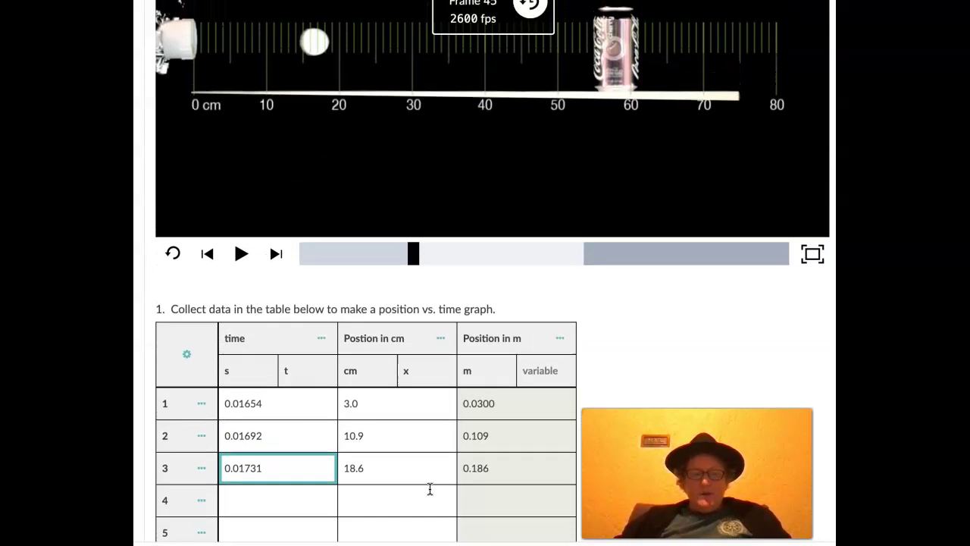
scroll(430, 489, up, 1)
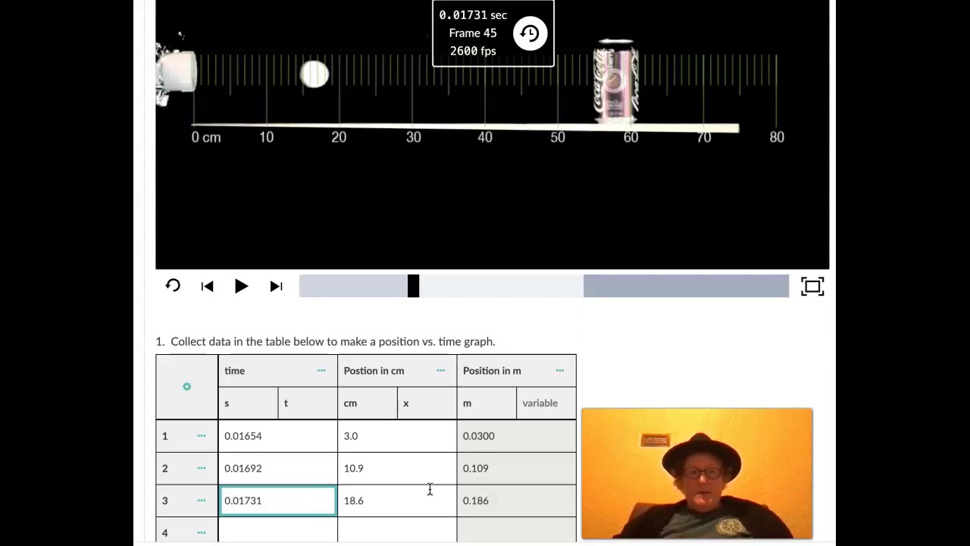
click(228, 84)
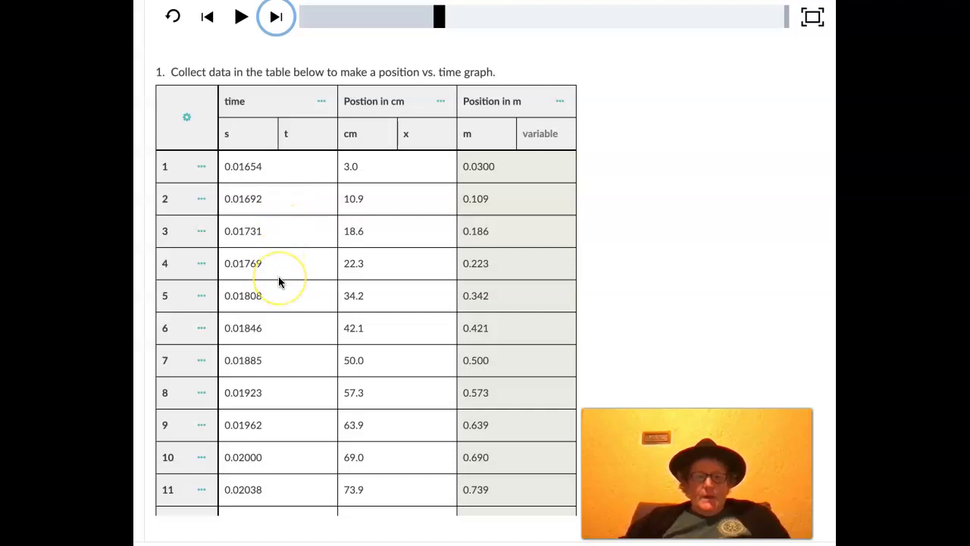
Step: Review the filled-in data table, the video frame after the collision and the position vs. time graph
scroll(279, 281, down, 1)
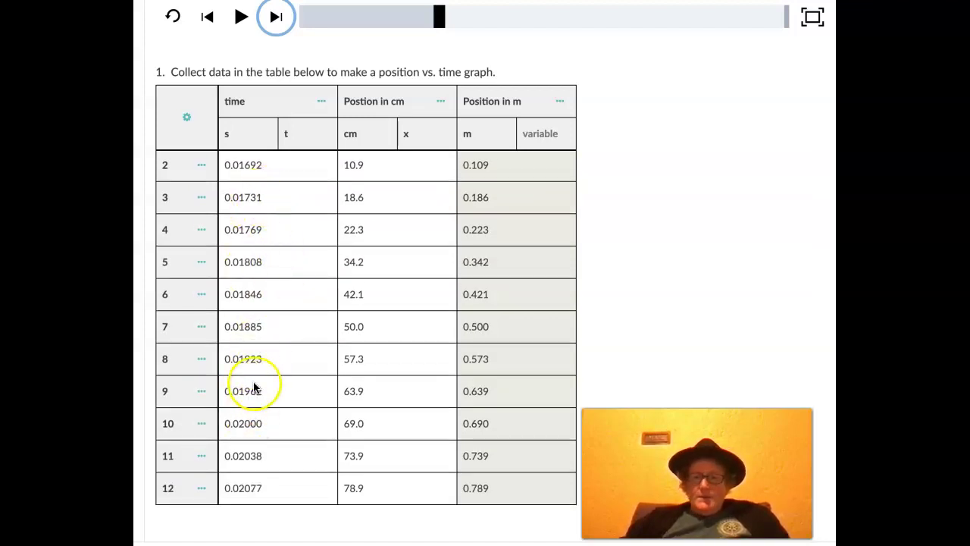
scroll(288, 365, up, 3)
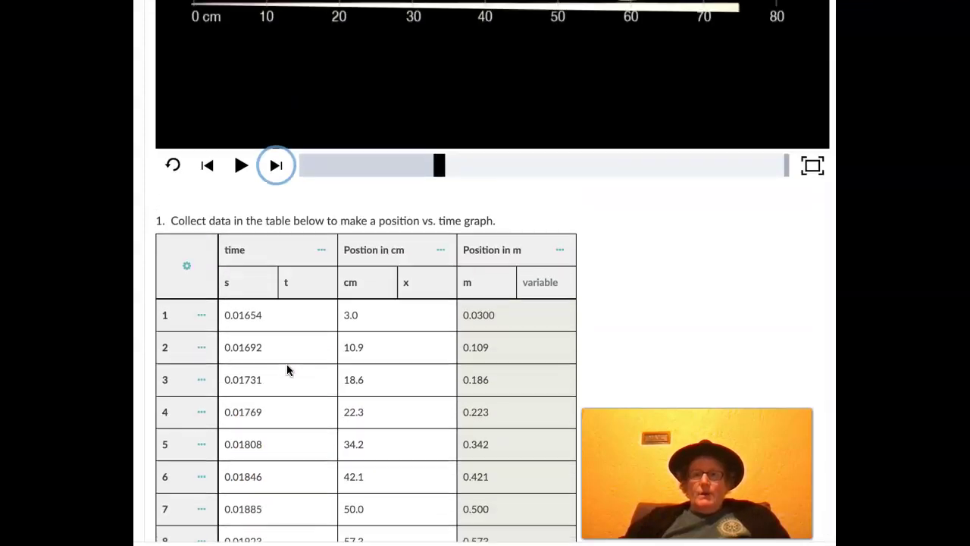
scroll(286, 364, up, 3)
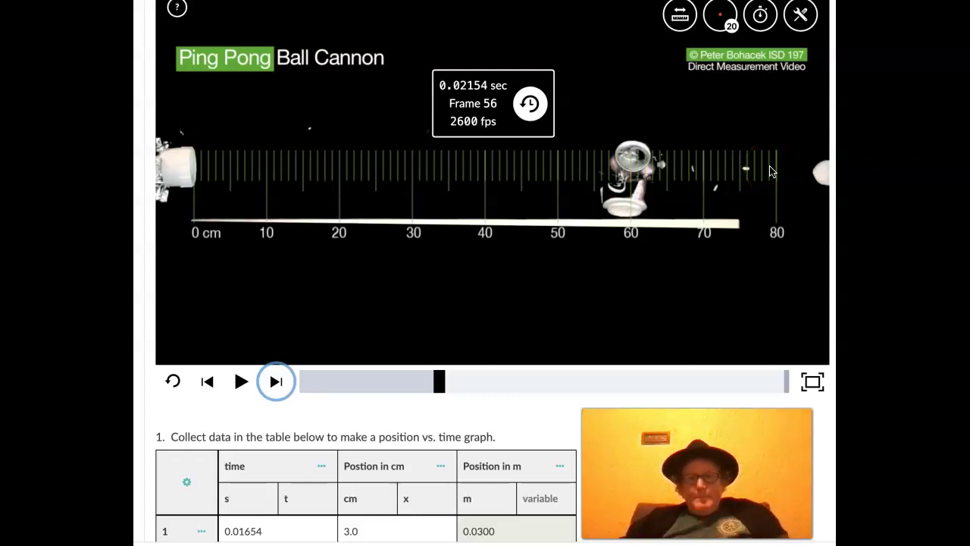
scroll(685, 307, down, 3)
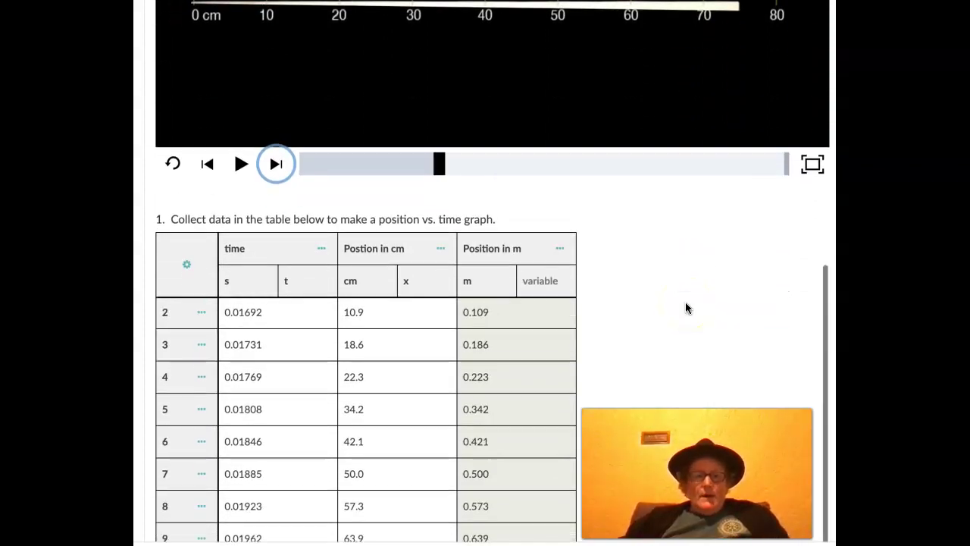
scroll(686, 307, down, 9)
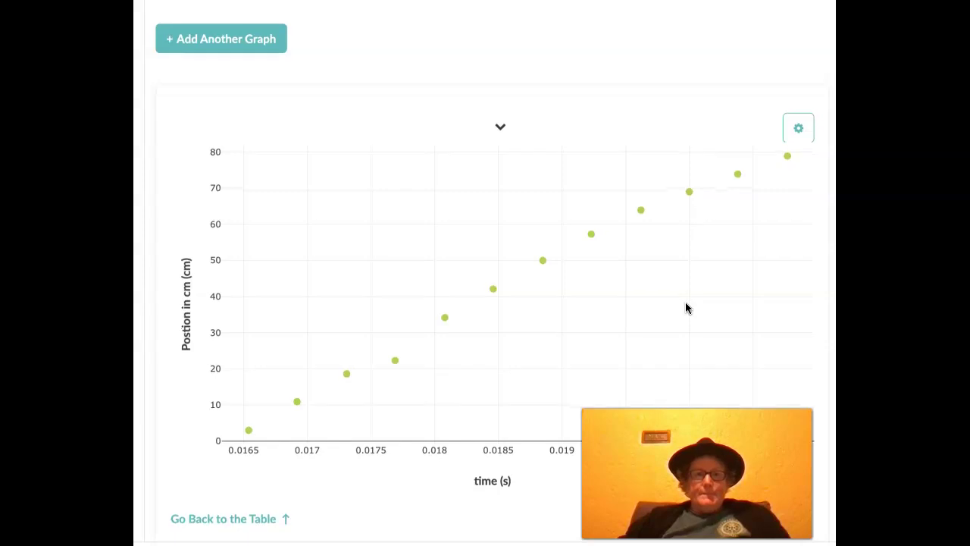
scroll(686, 307, down, 4)
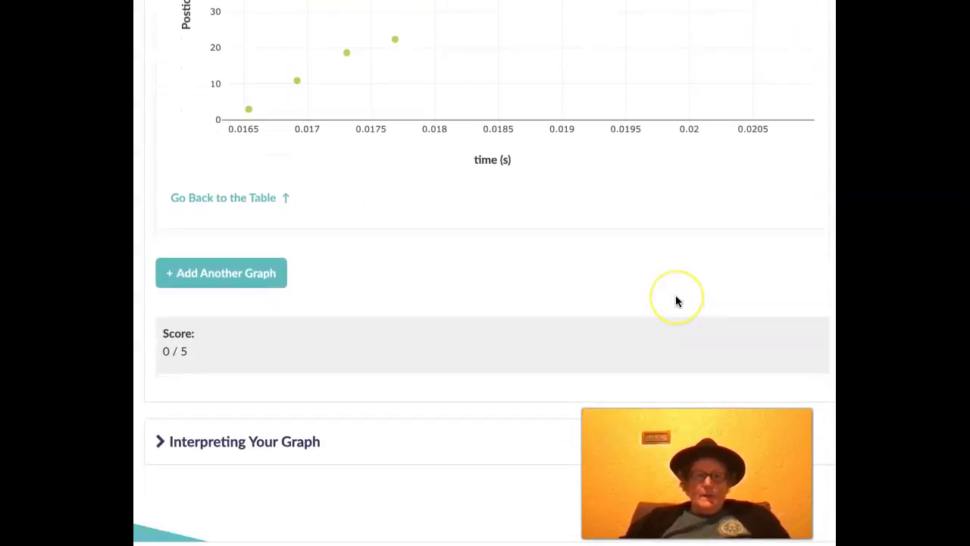
scroll(677, 301, down, 1)
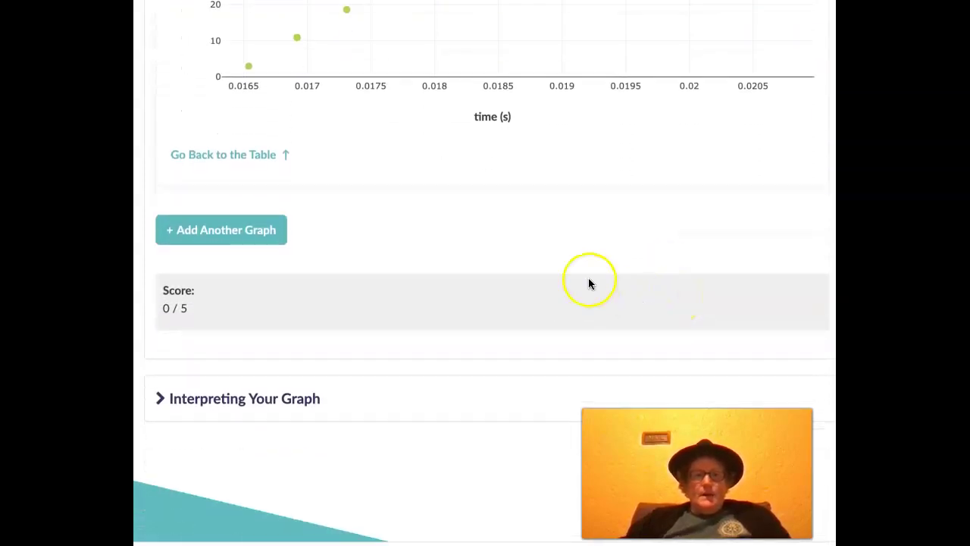
Step: Expand the Interpreting Your Graph section and read question 1 about the variables in the best-fit equation
click(161, 401)
scroll(309, 407, down, 2)
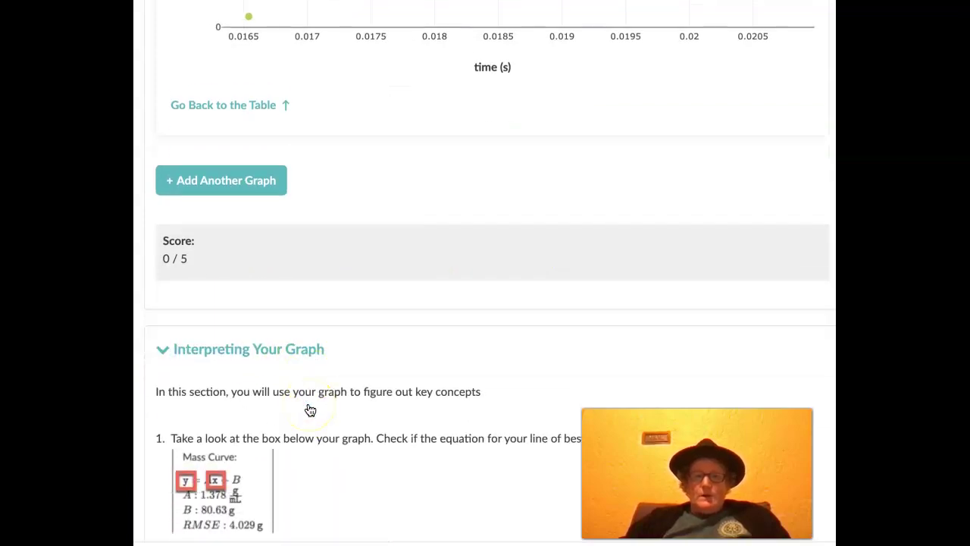
scroll(309, 409, down, 2)
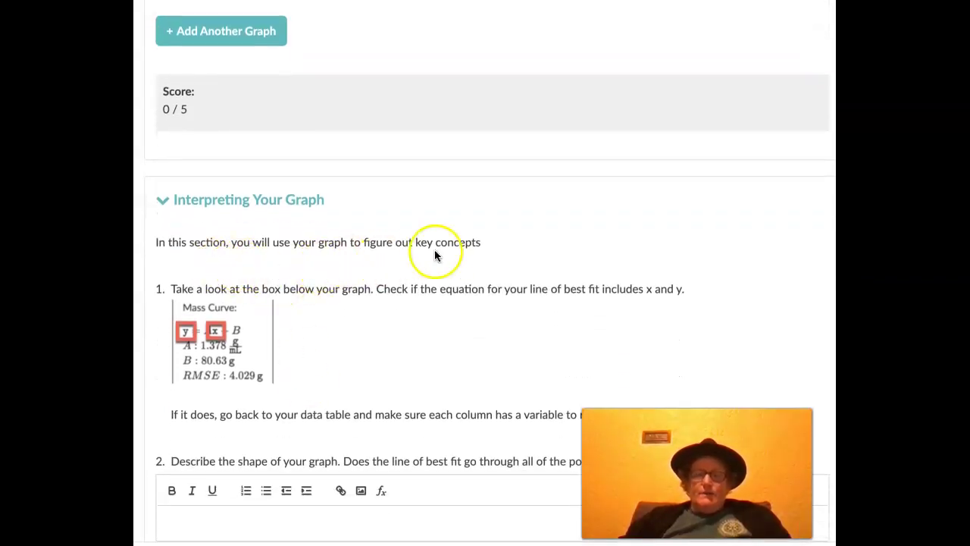
scroll(436, 329, down, 1)
scroll(435, 328, down, 1)
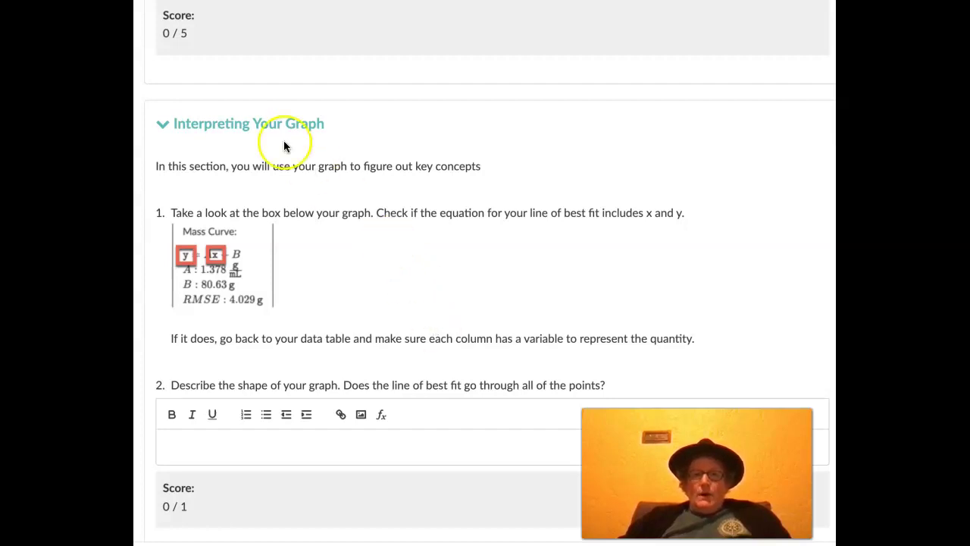
Step: Apply a Linear: y = Ax + B curve fit to the Postion in cm data on the graph
scroll(372, 72, up, 10)
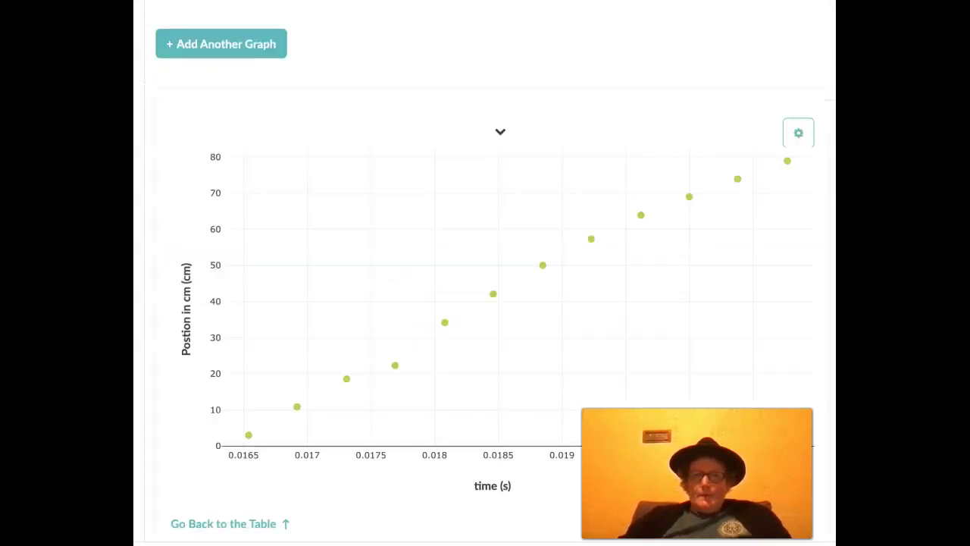
click(798, 133)
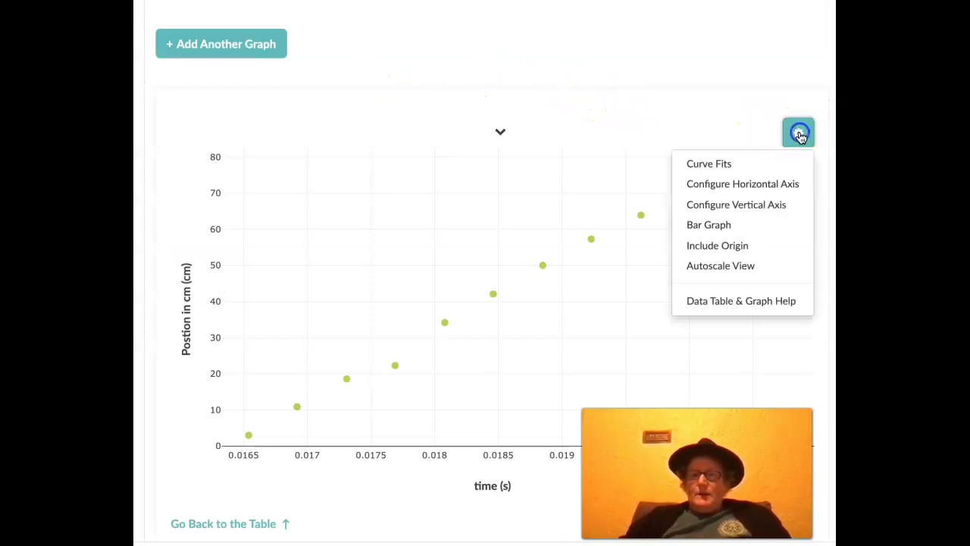
click(758, 164)
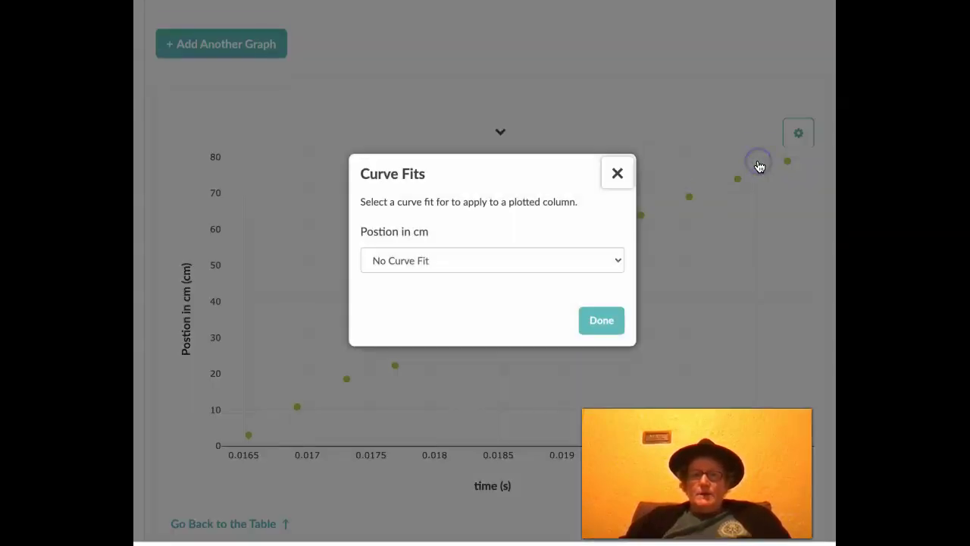
click(617, 259)
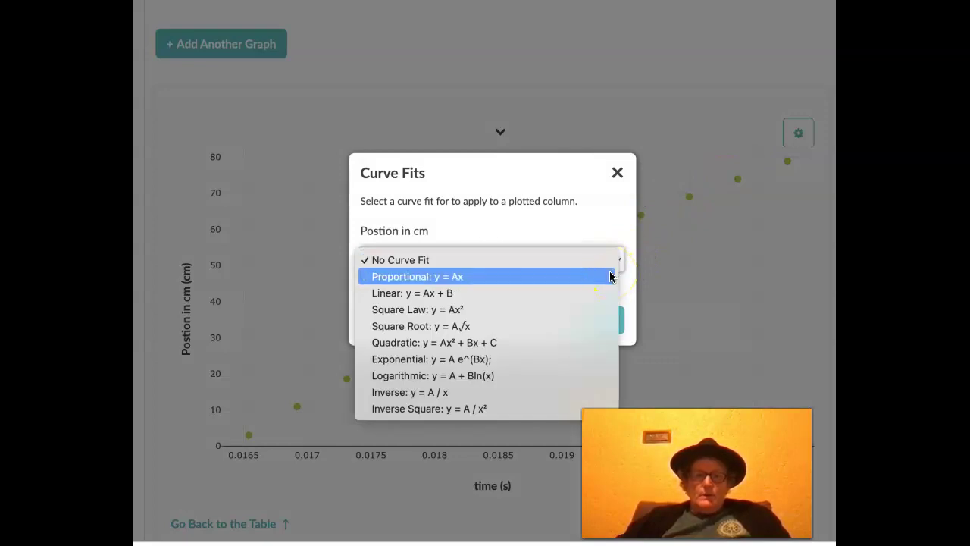
click(610, 292)
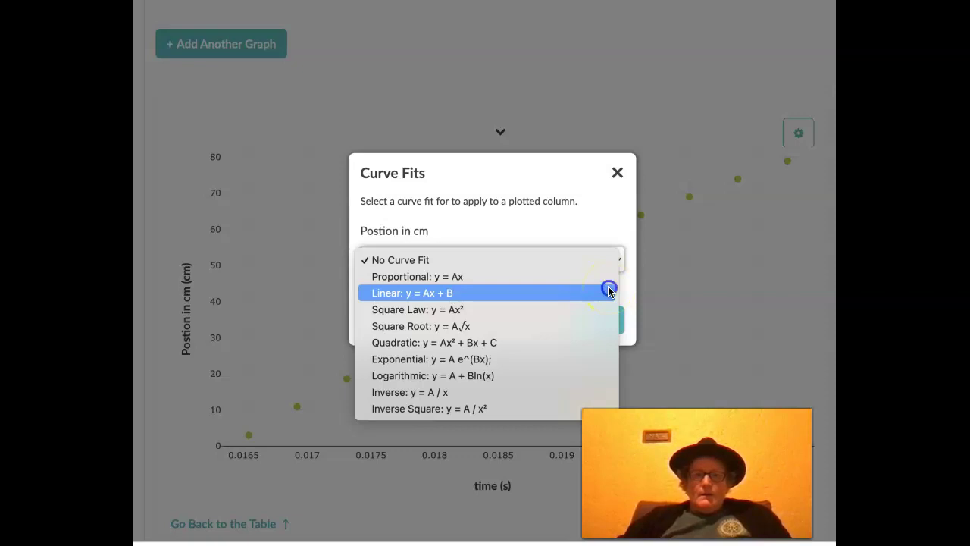
click(610, 322)
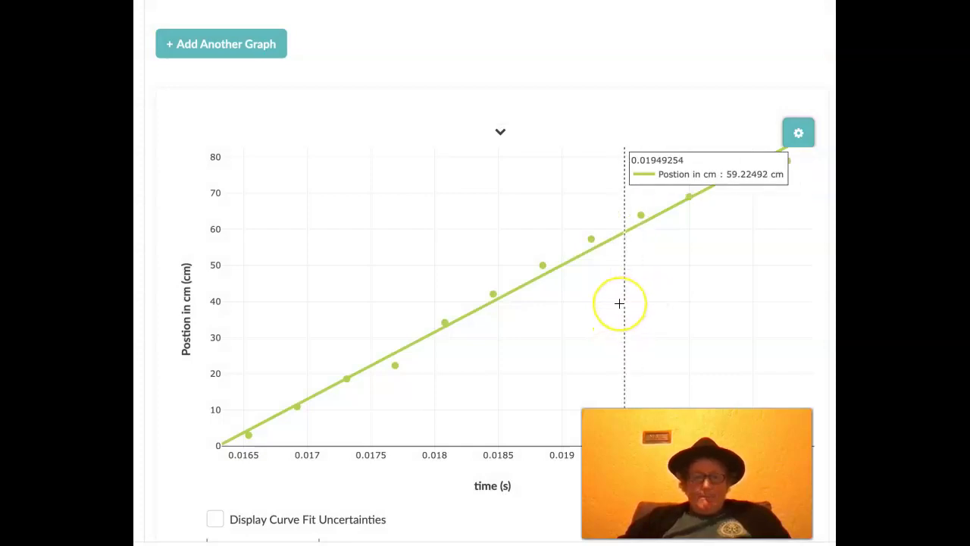
Step: Examine the curve fit equation below the graph, matching its A and B terms to their listed values
scroll(482, 422, down, 3)
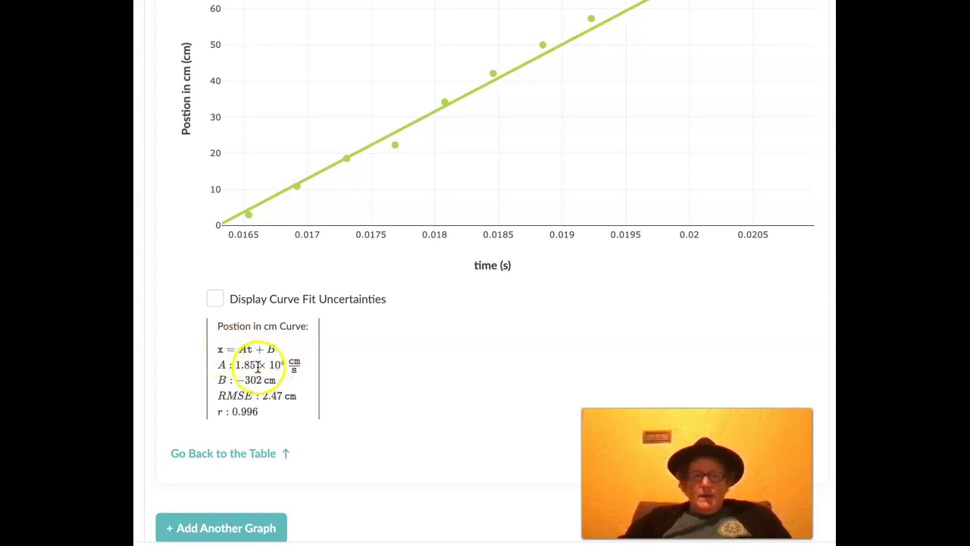
scroll(264, 374, down, 1)
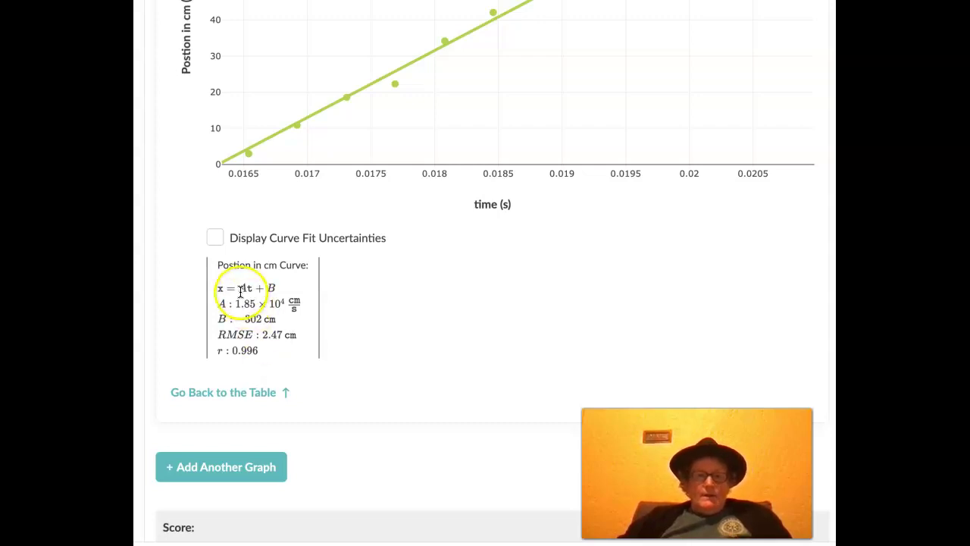
drag(228, 292, 245, 291)
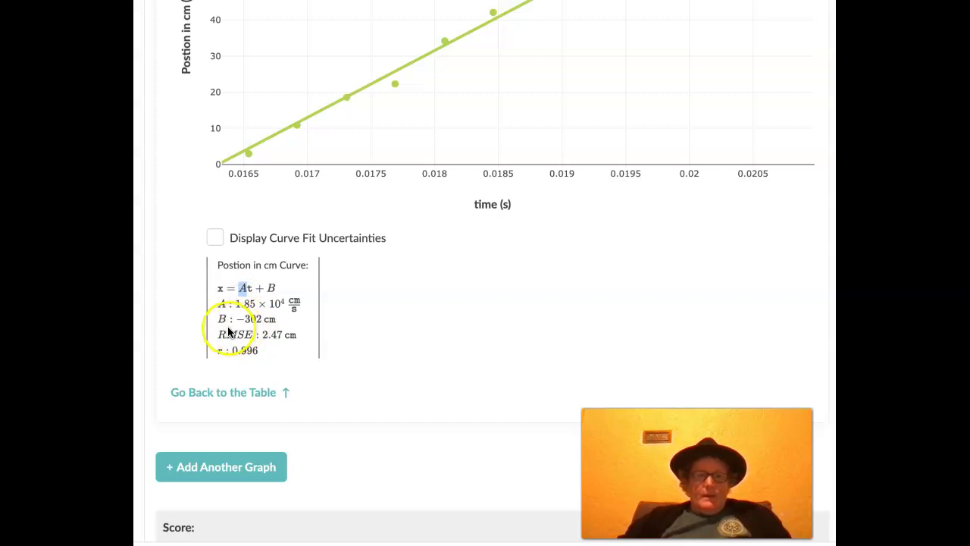
click(224, 318)
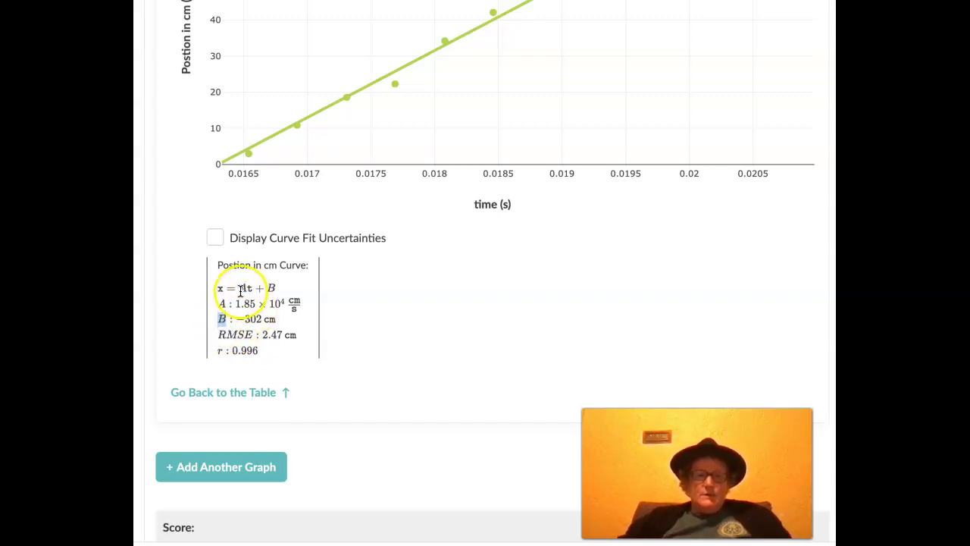
click(243, 288)
click(271, 285)
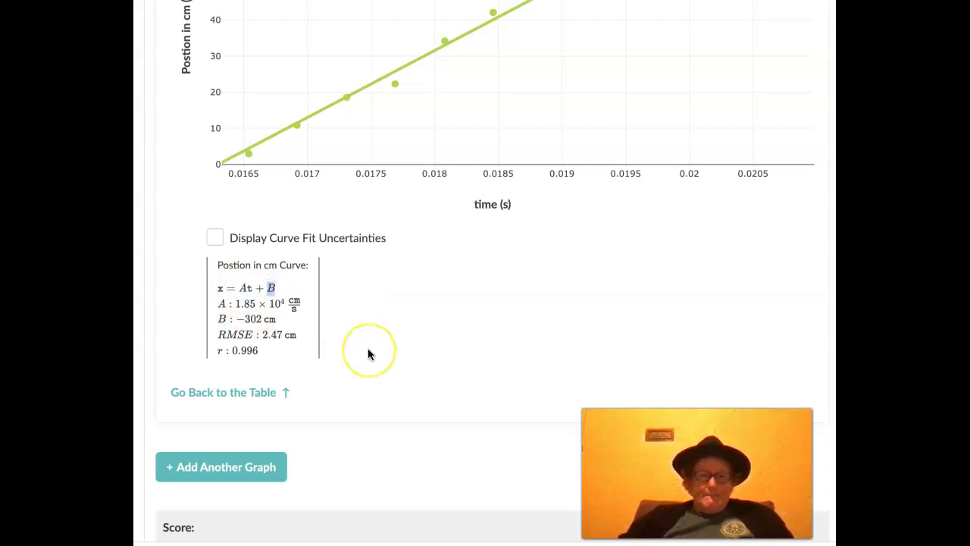
Step: Check the fit line against the plotted points and answer question 2 with "no, mine is an average of all the points."
scroll(369, 351, down, 8)
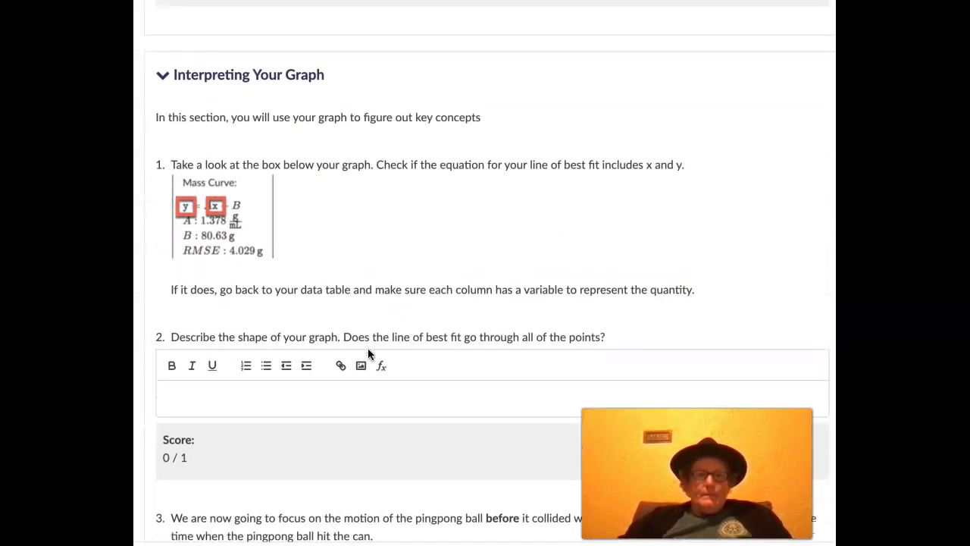
scroll(368, 351, down, 3)
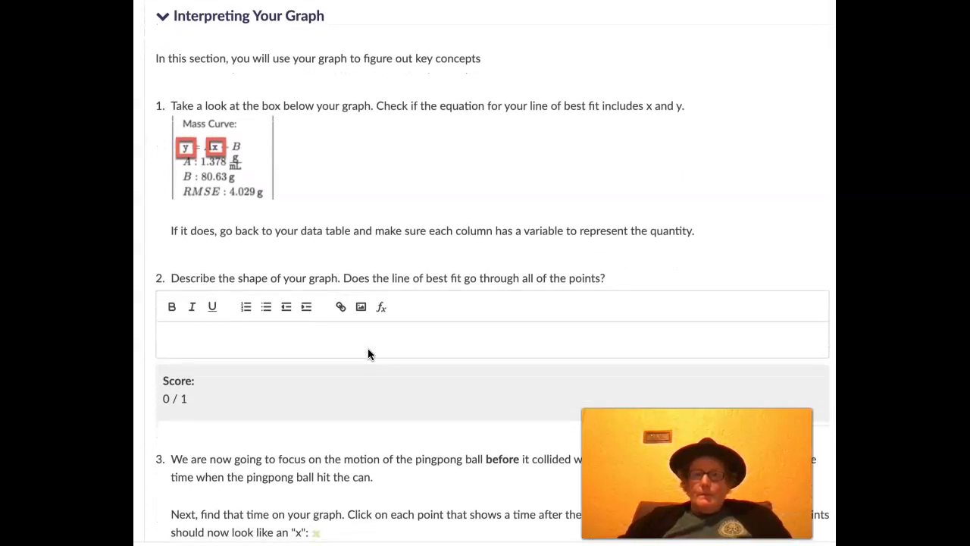
scroll(369, 354, down, 2)
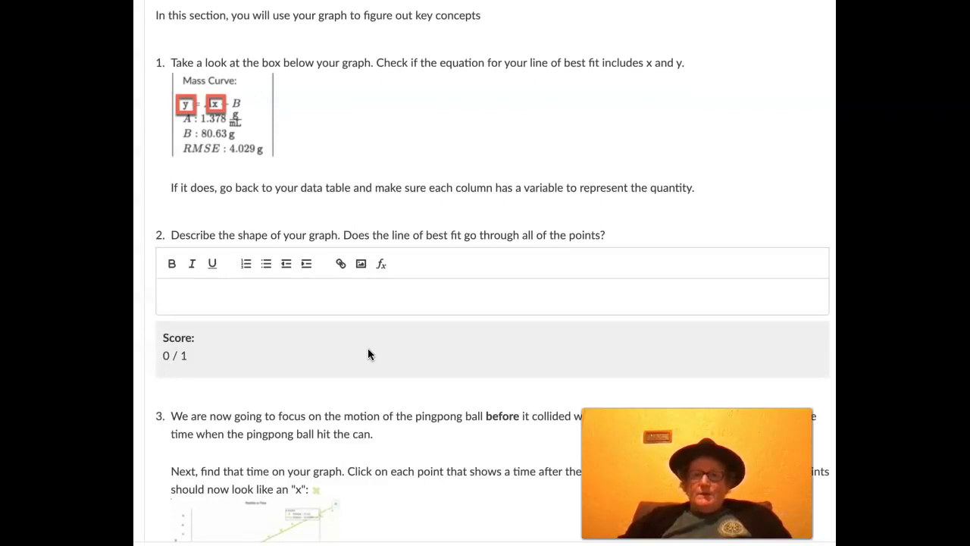
scroll(368, 354, up, 4)
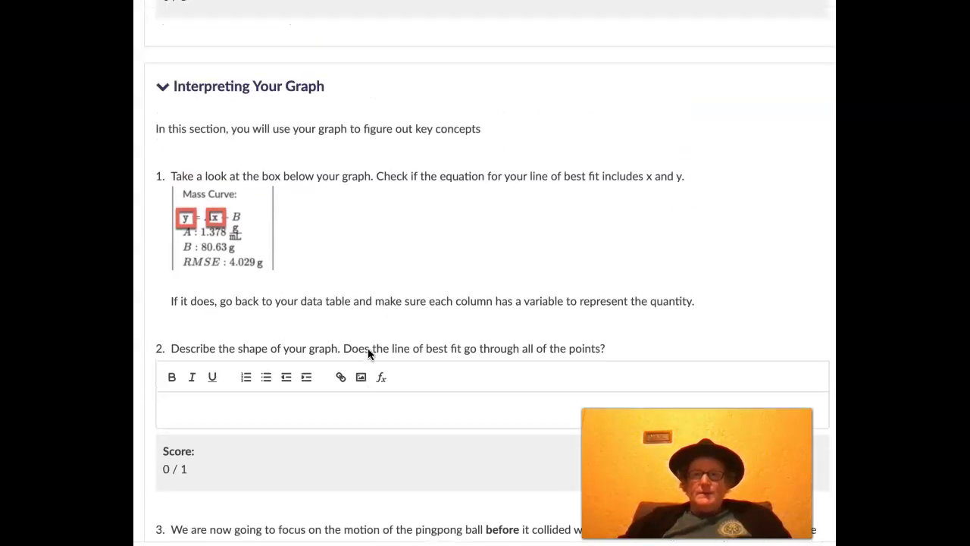
scroll(369, 354, up, 7)
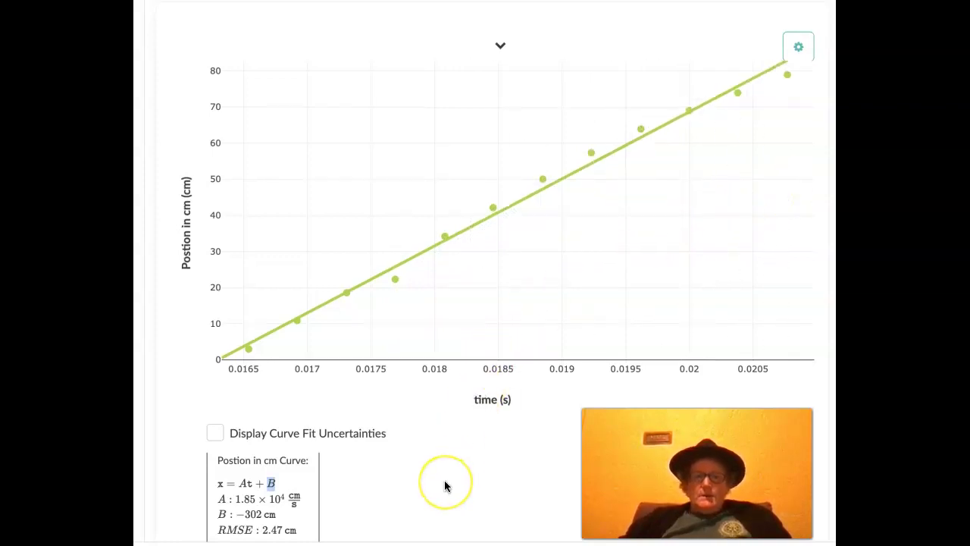
scroll(445, 486, down, 10)
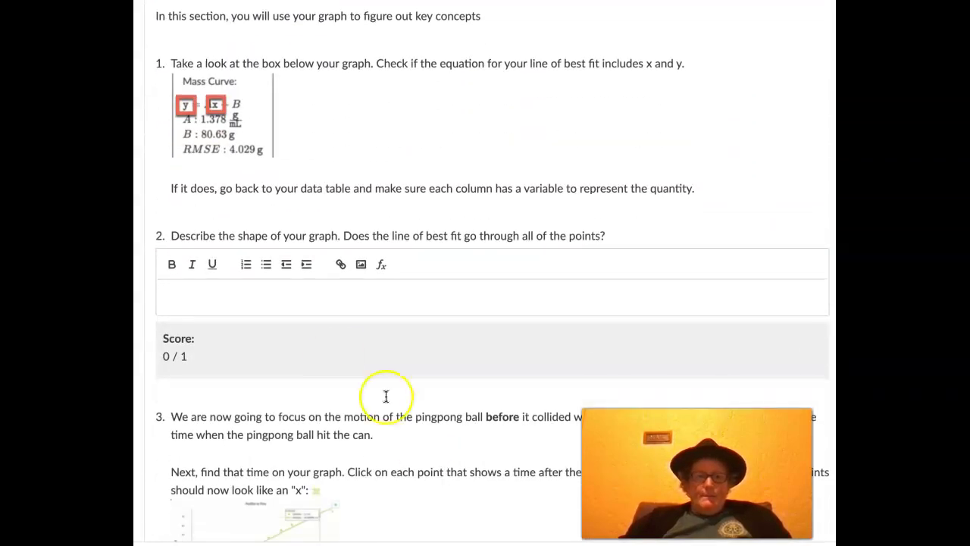
click(286, 303)
text(no, mine is an average of all the points.)
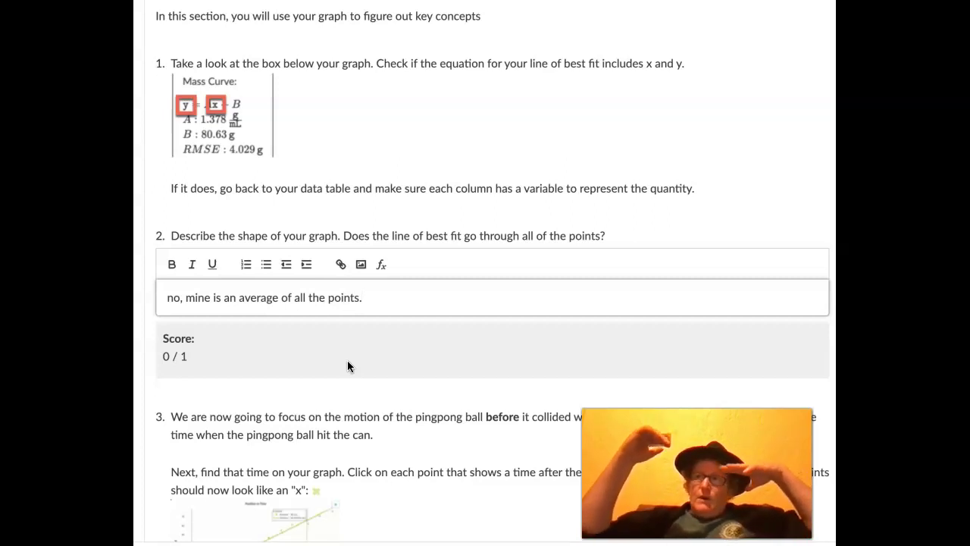
click(382, 357)
Step: Read question 3 about ignoring the graph points recorded after the ball collided with the can
scroll(381, 360, down, 3)
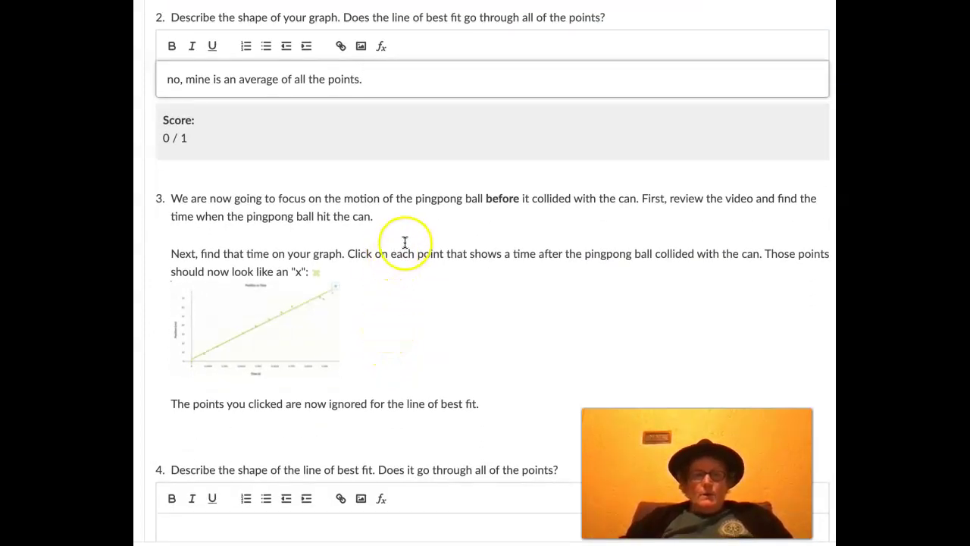
scroll(406, 234, down, 1)
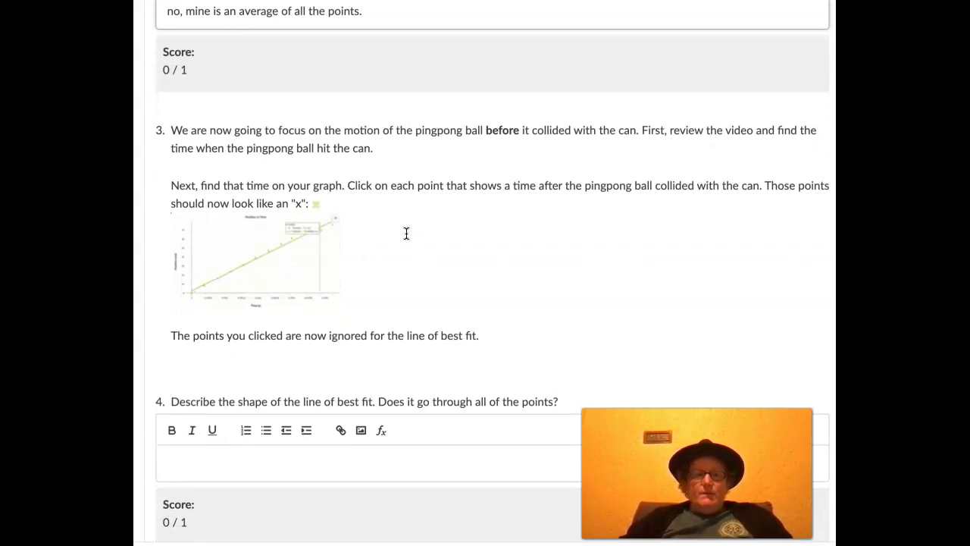
scroll(406, 233, down, 1)
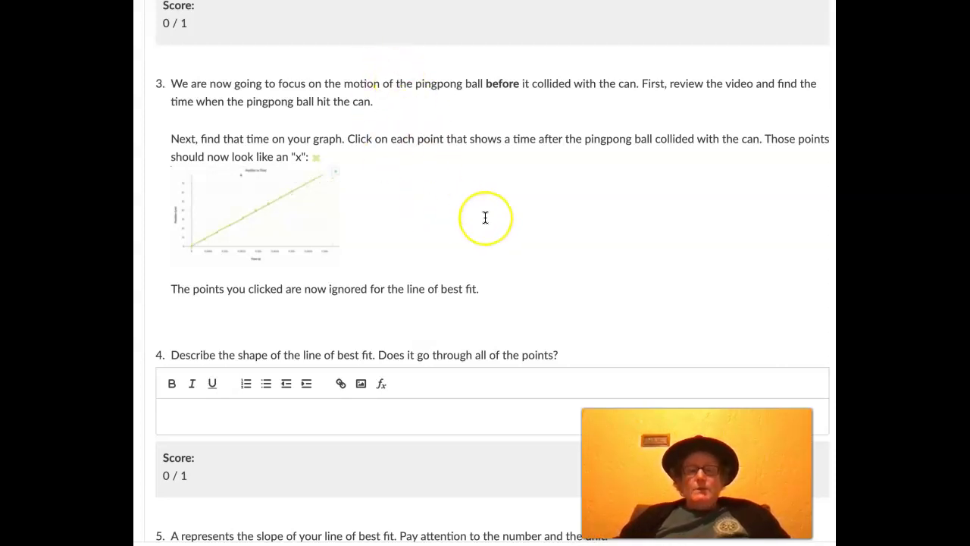
Step: Step the ping-pong ball video back to frame 50 at 0.01923 sec to find when the ball hits the can
scroll(486, 218, up, 1)
scroll(485, 217, up, 9)
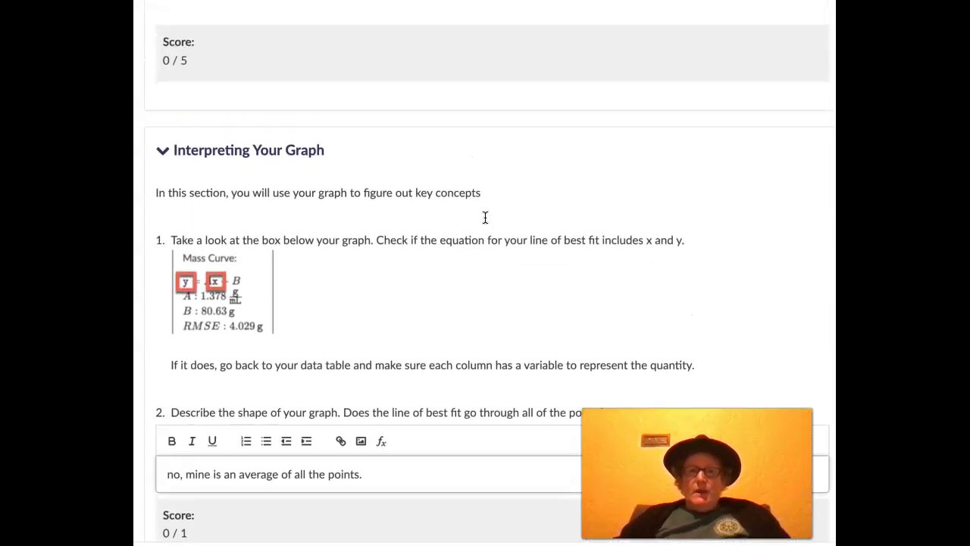
scroll(485, 217, up, 8)
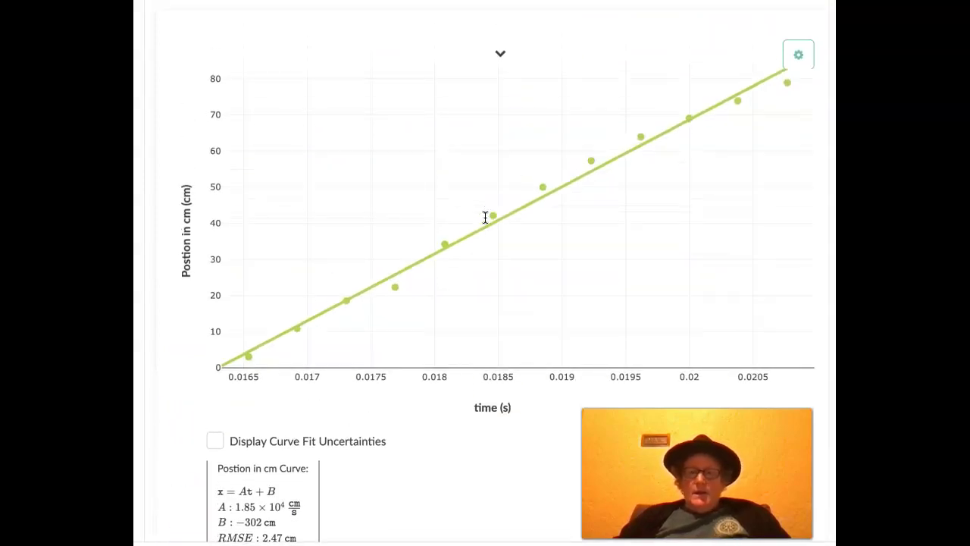
scroll(485, 218, up, 6)
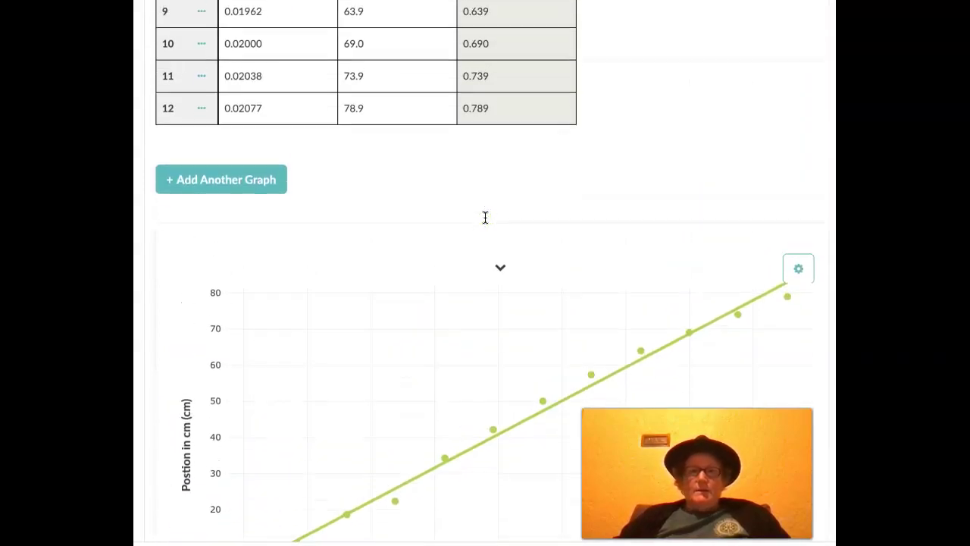
scroll(485, 218, up, 6)
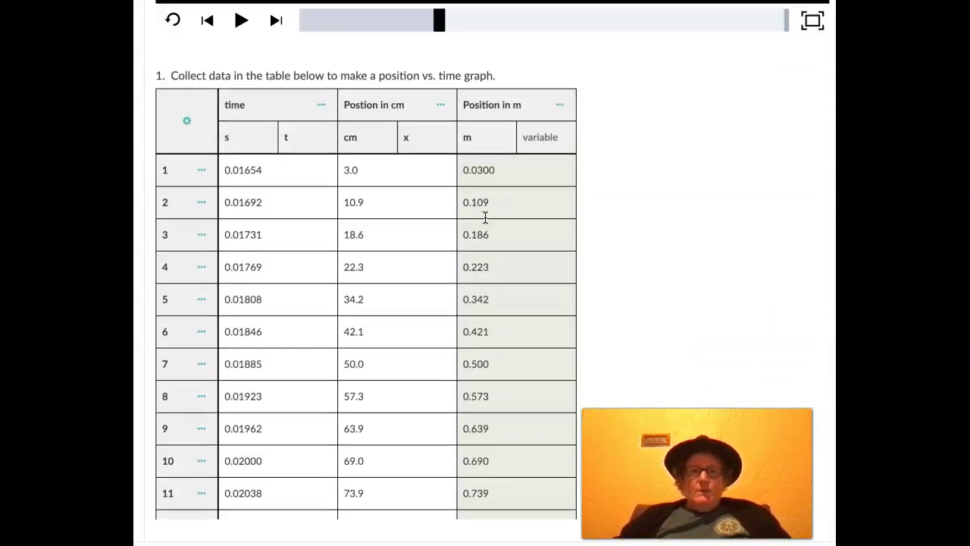
scroll(485, 218, up, 8)
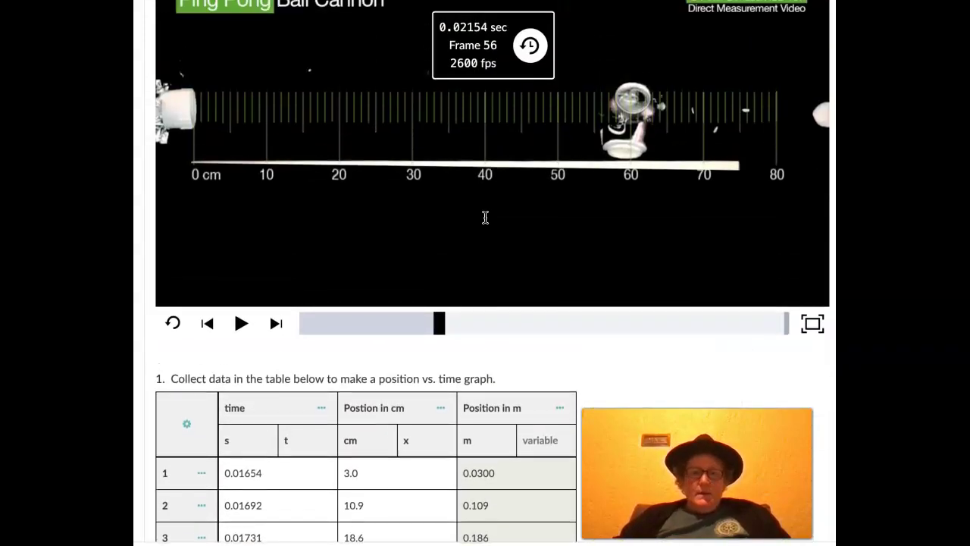
click(209, 325)
click(209, 325)
click(209, 325)
click(209, 324)
click(210, 324)
click(209, 324)
click(209, 324)
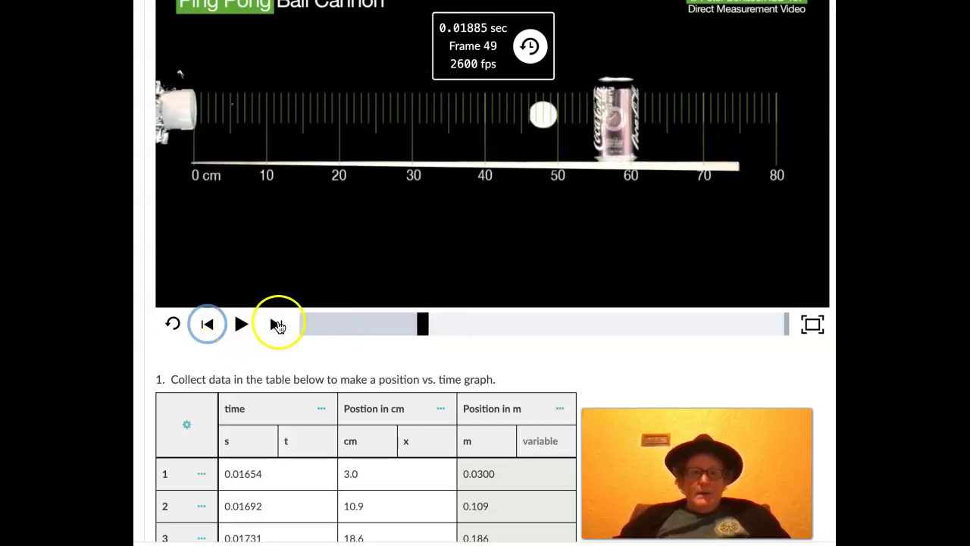
click(277, 326)
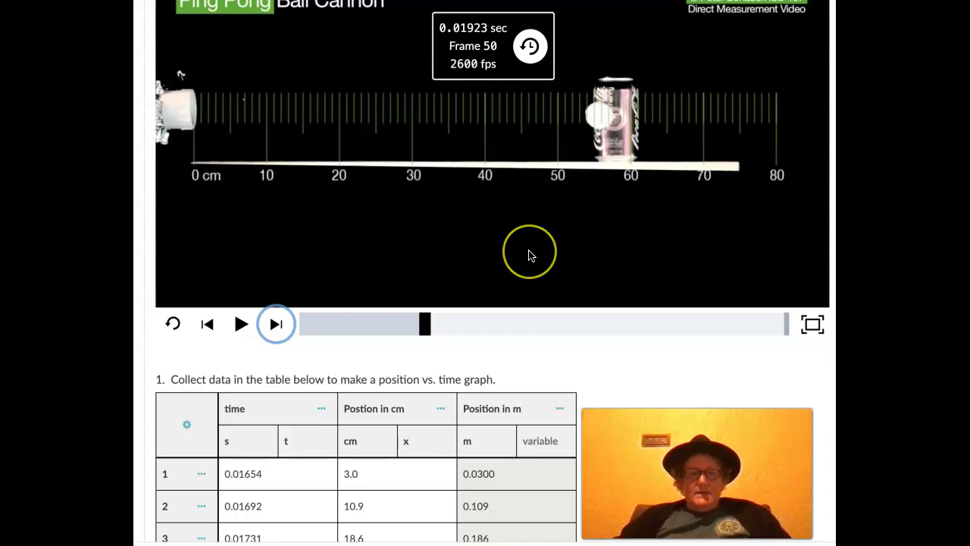
Step: Exclude the four post-collision points at 0.01962, 0.02000, 0.02038 and 0.02077 s from the graph's line of best fit
scroll(529, 256, down, 5)
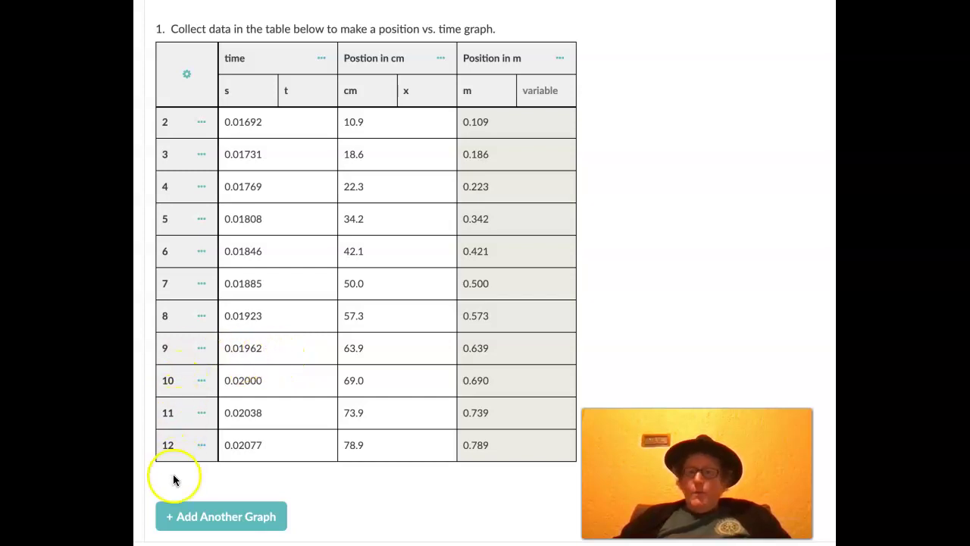
scroll(254, 479, down, 5)
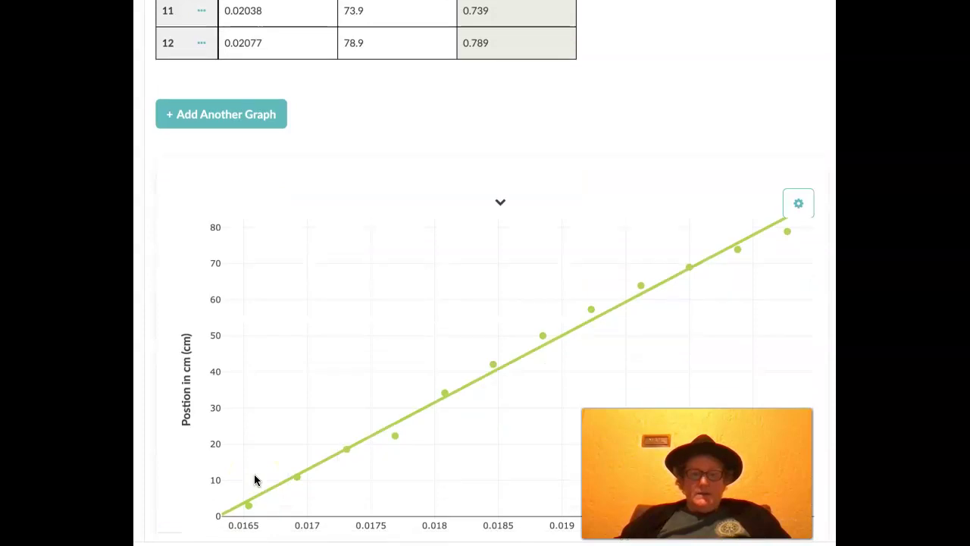
scroll(254, 480, down, 1)
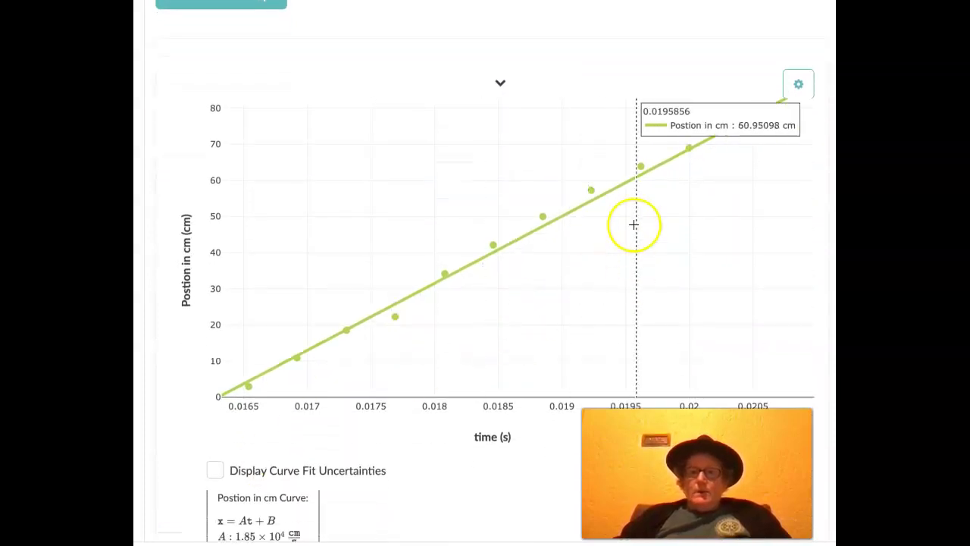
click(641, 166)
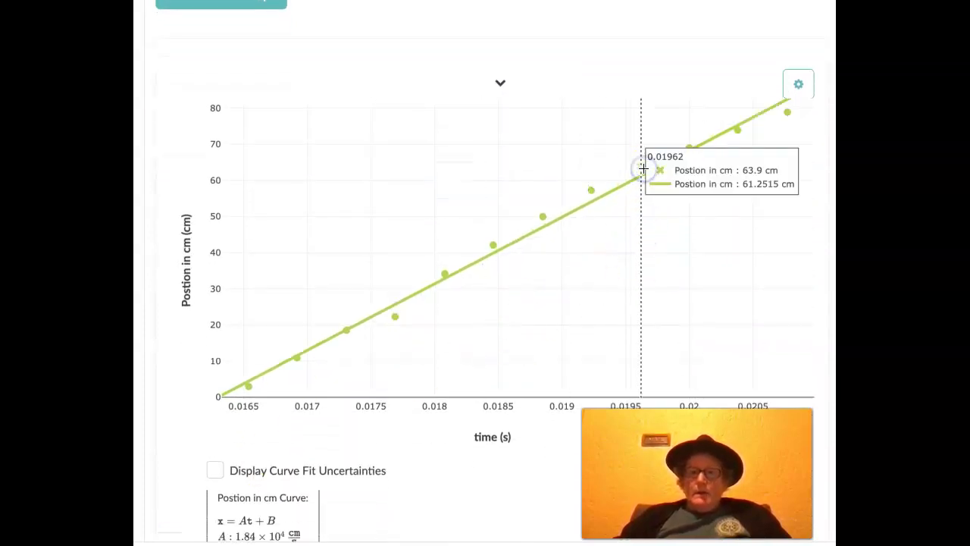
click(688, 149)
click(736, 128)
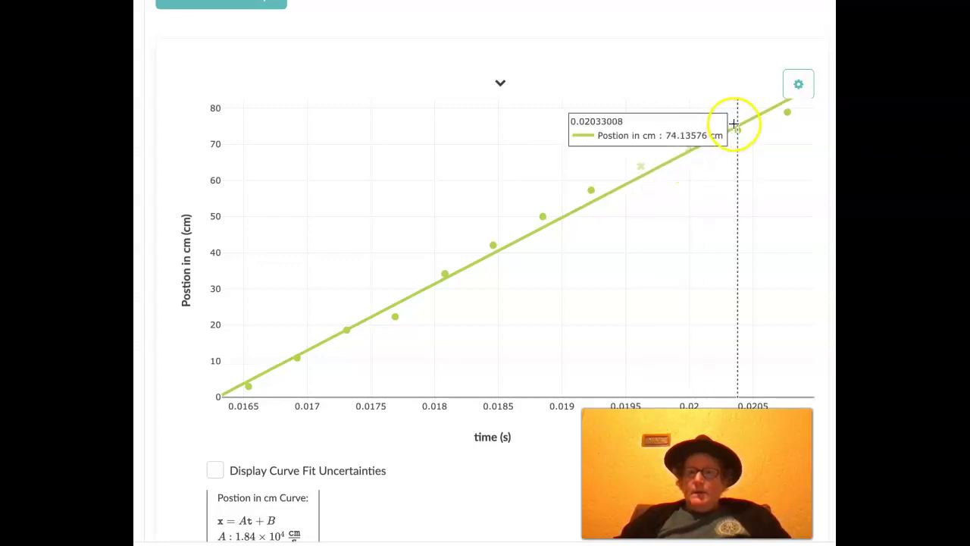
click(737, 126)
click(787, 113)
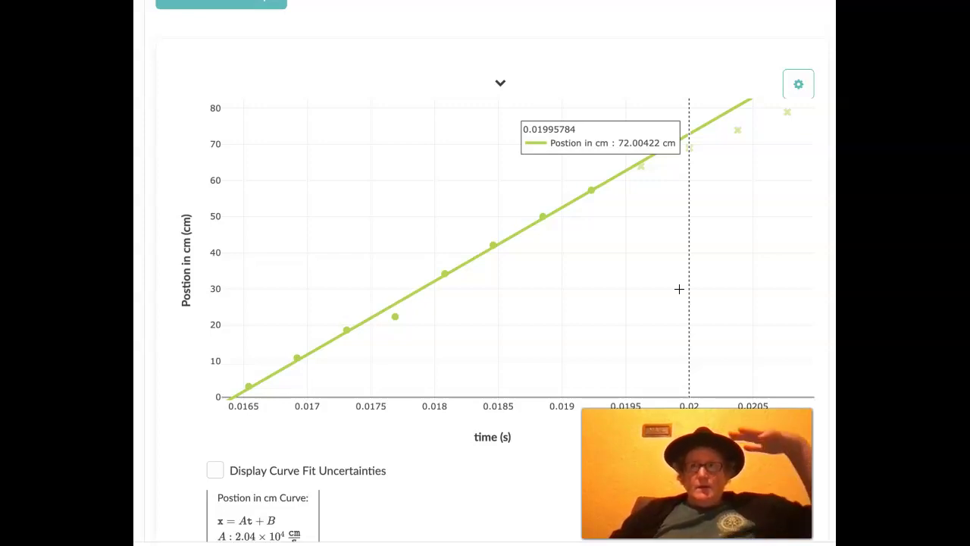
Step: Compare the refitted line with the remaining points and answer question 4 with "No, one is off the line."
scroll(680, 289, down, 3)
scroll(679, 289, down, 10)
scroll(679, 289, down, 3)
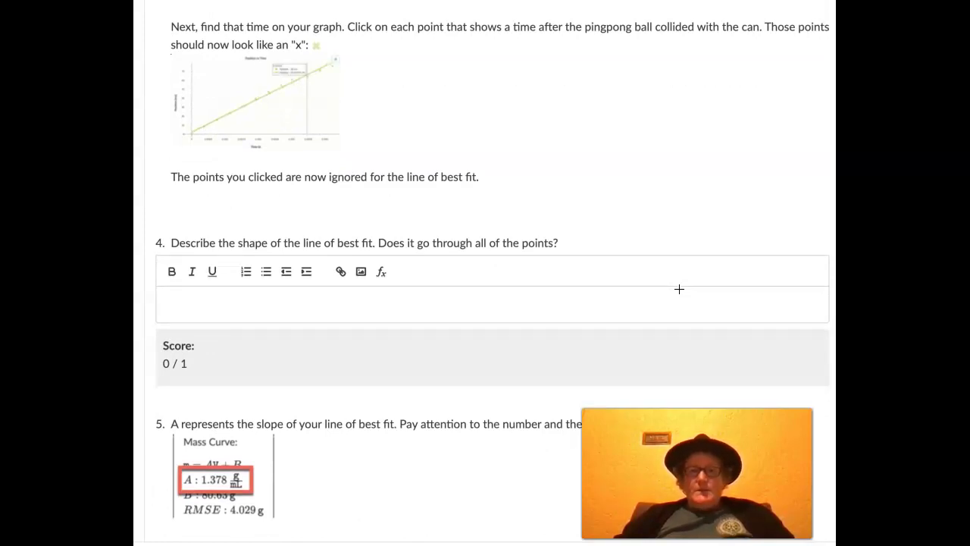
scroll(679, 289, up, 10)
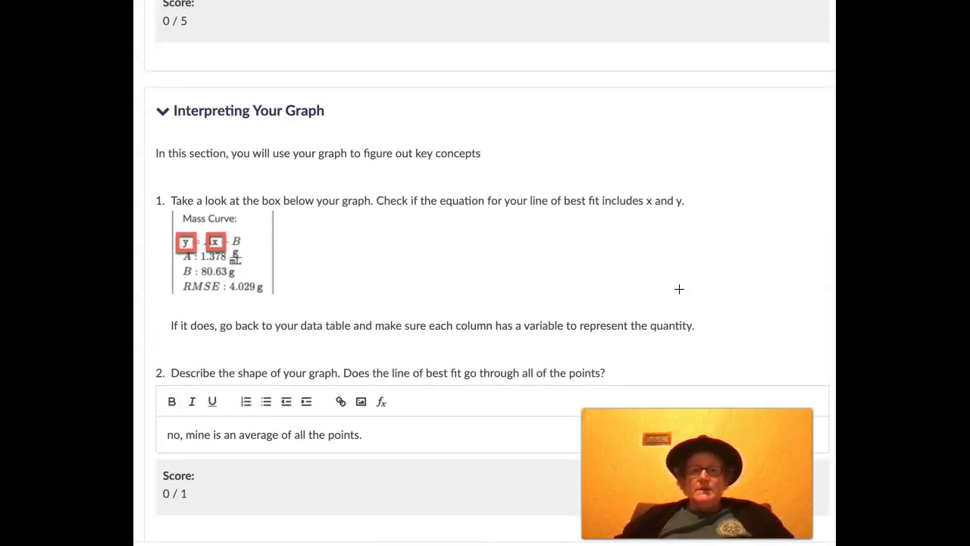
scroll(679, 289, up, 5)
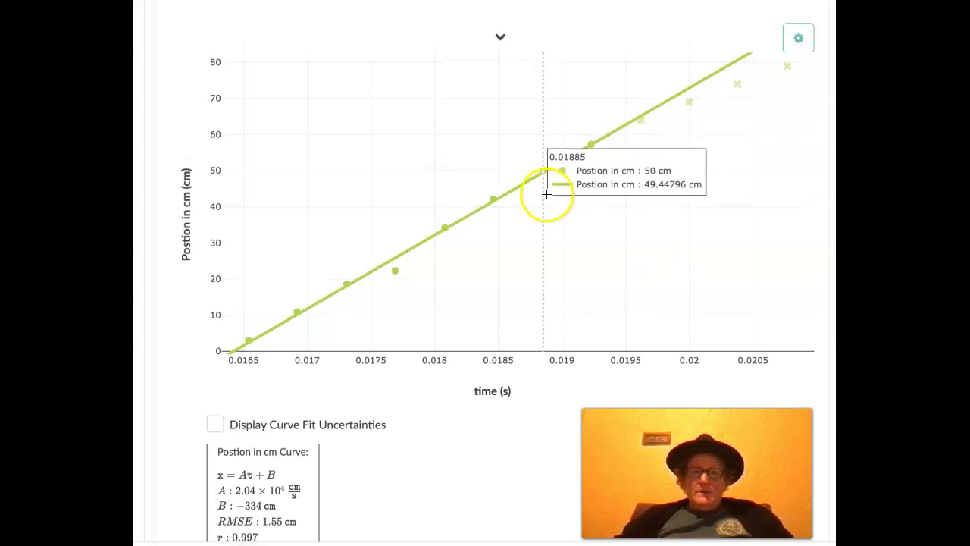
mouse_move(396, 263)
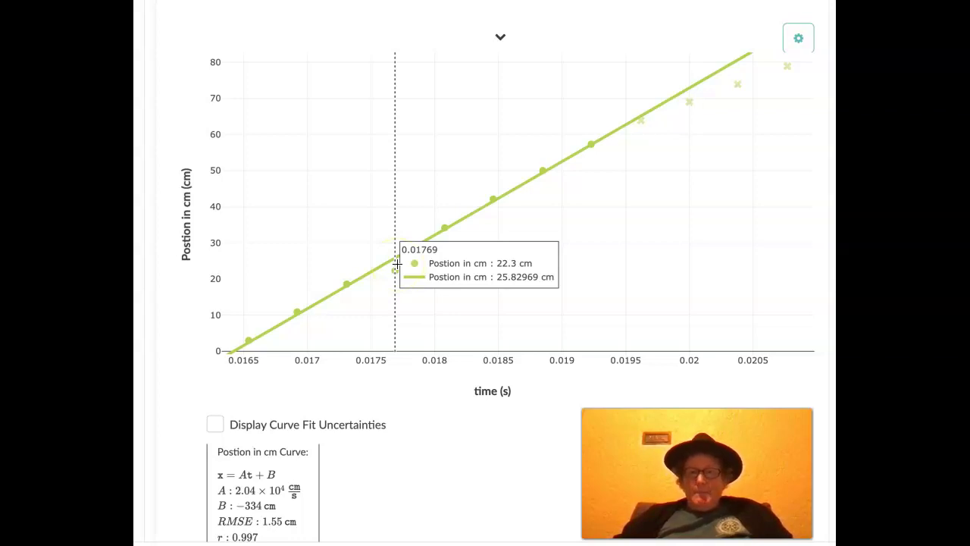
scroll(397, 263, down, 1)
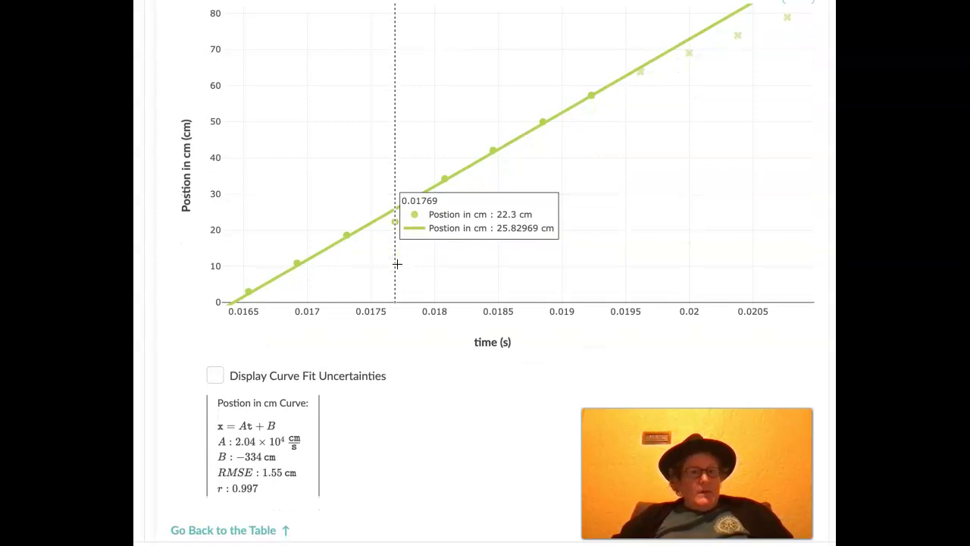
scroll(397, 263, down, 1)
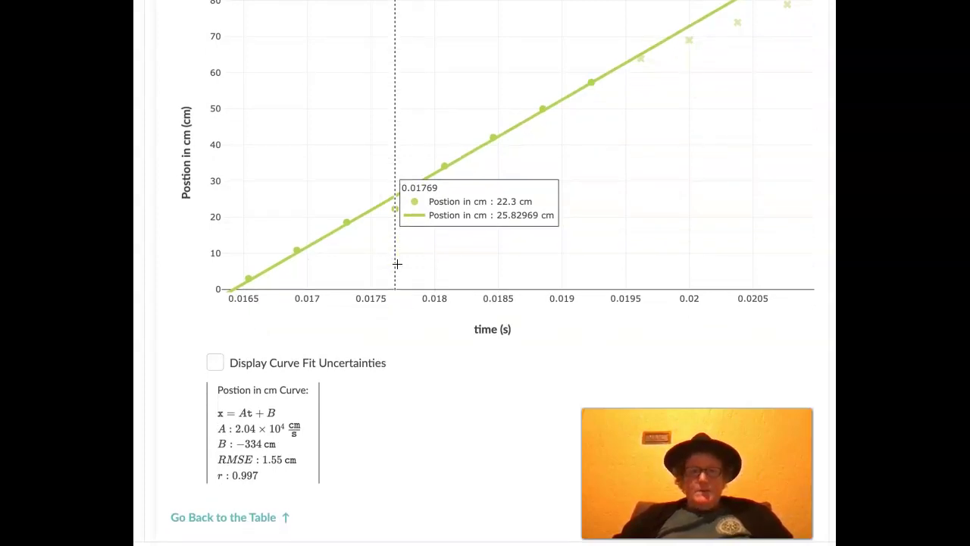
scroll(397, 263, down, 12)
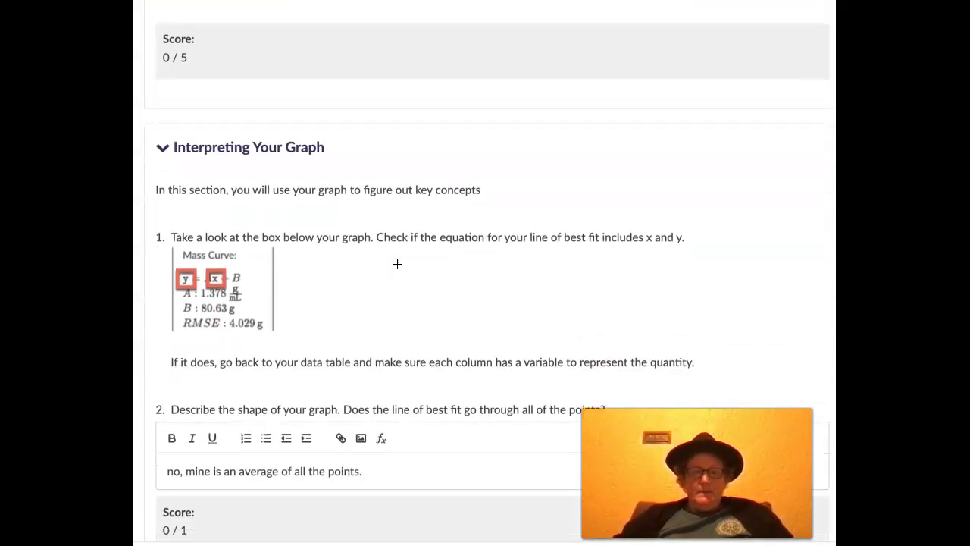
scroll(397, 263, down, 6)
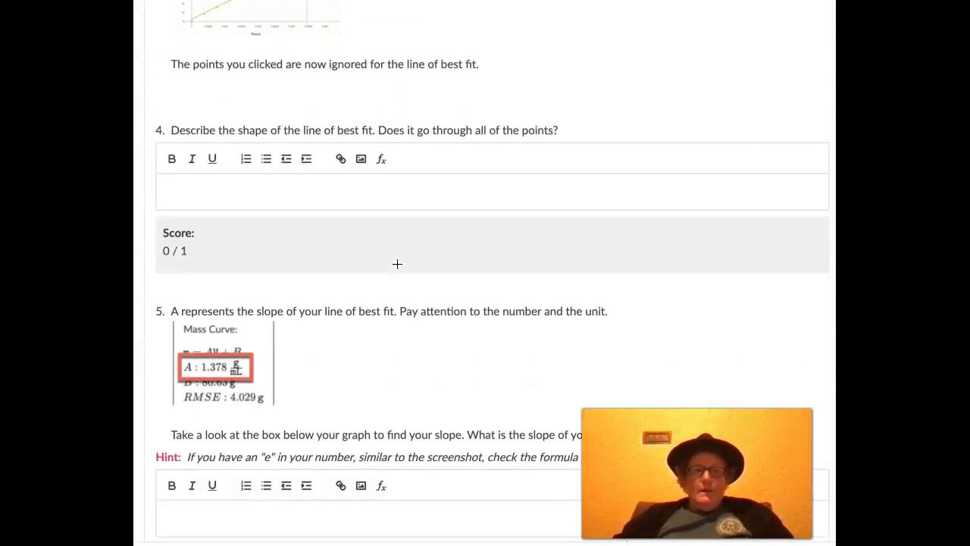
click(331, 195)
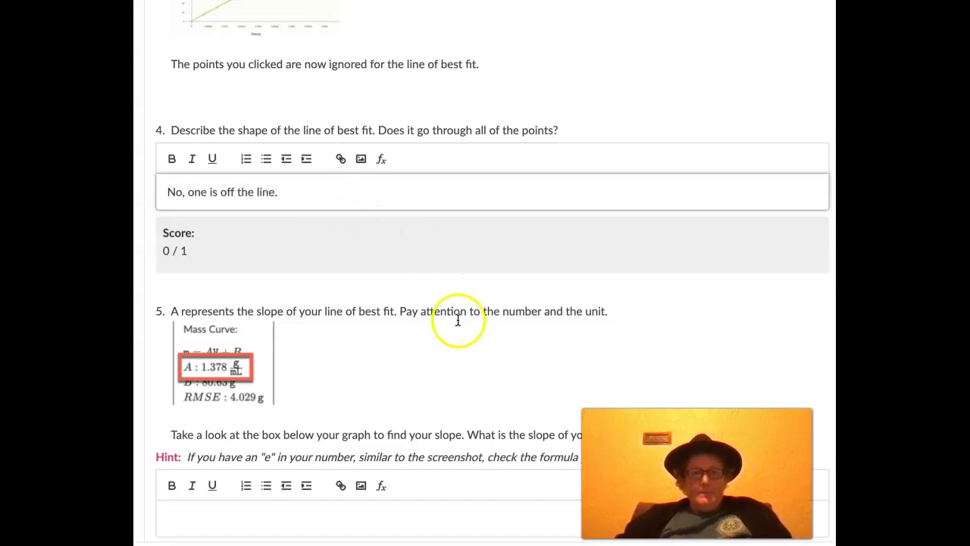
Step: Look up slope A in the curve fit box and answer question 5 with "2.04 x 10^4 cm/s. 20400 cm/s"
scroll(448, 363, down, 3)
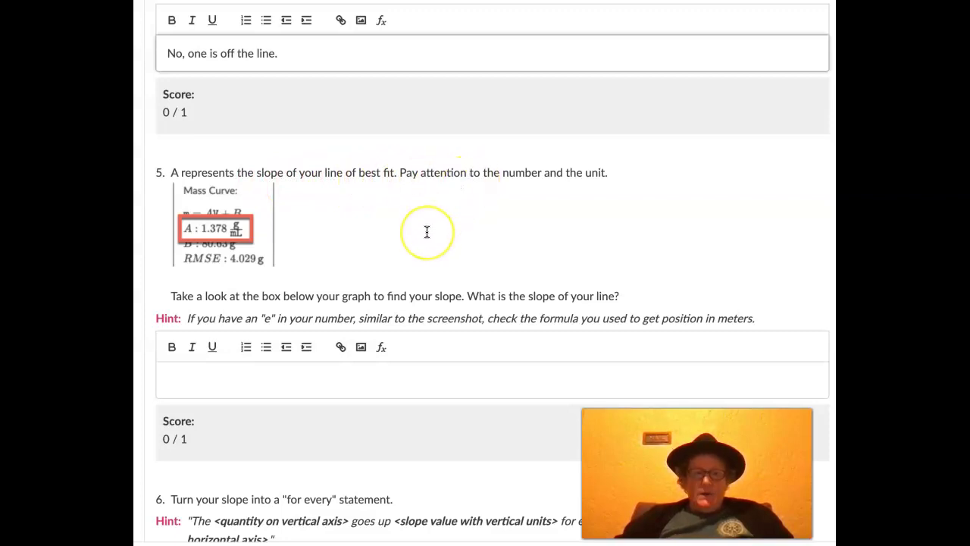
scroll(427, 231, down, 1)
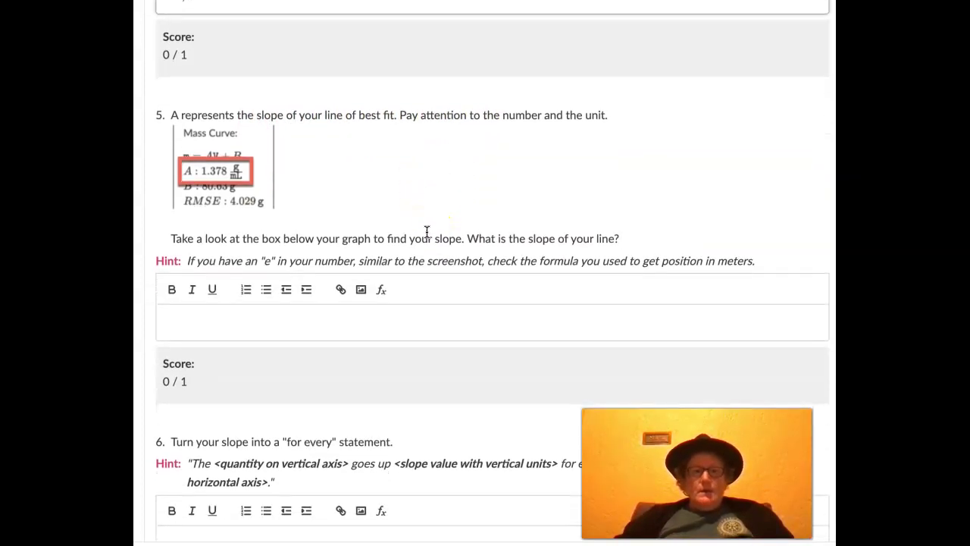
scroll(427, 231, down, 1)
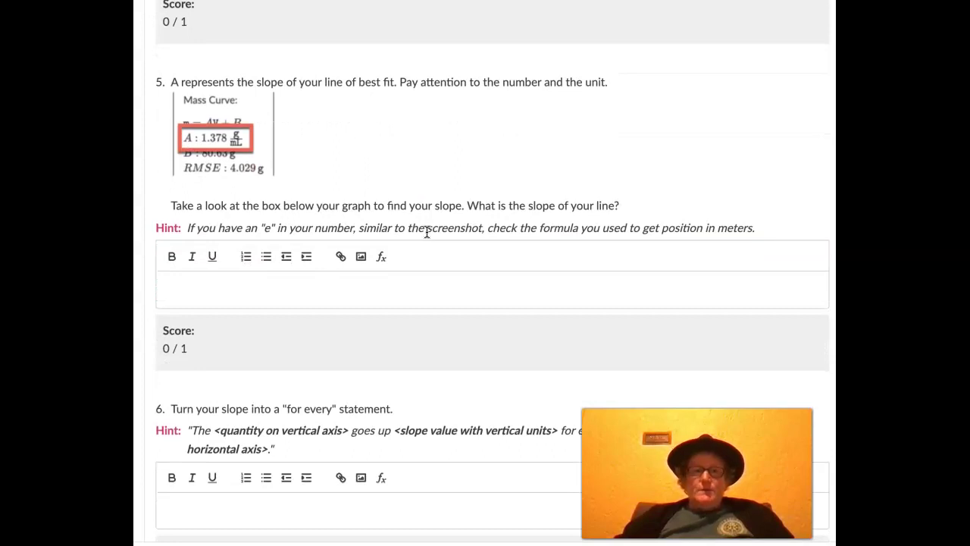
scroll(427, 231, up, 6)
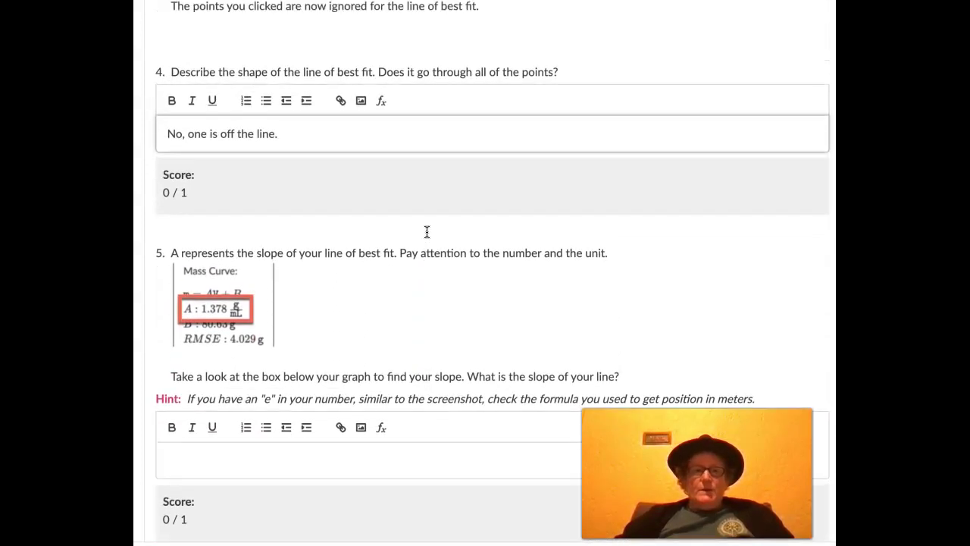
scroll(427, 231, up, 5)
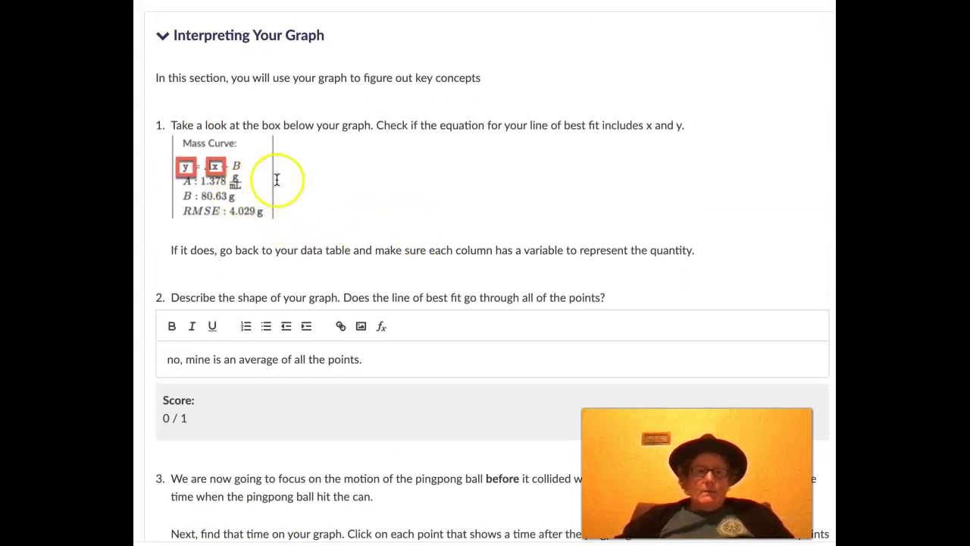
scroll(277, 180, up, 3)
scroll(276, 180, up, 2)
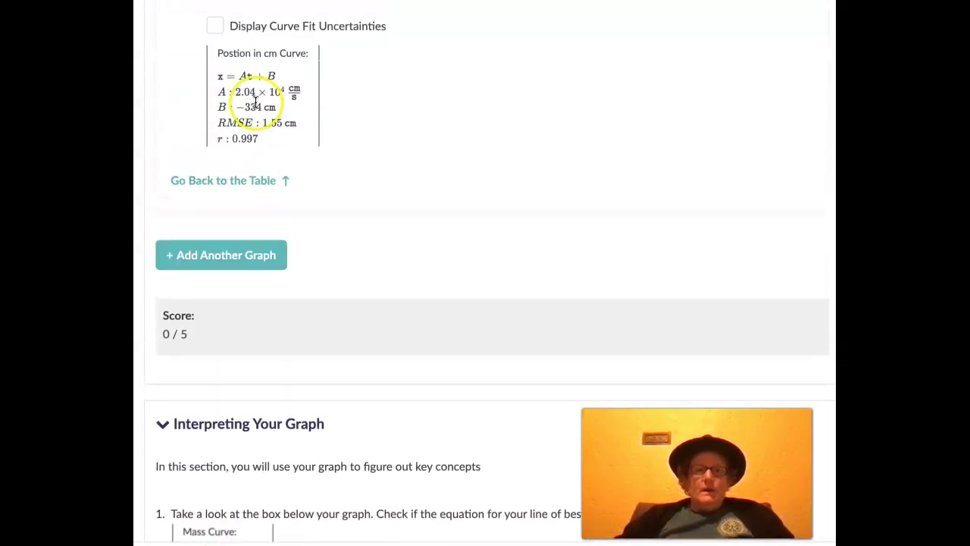
click(240, 93)
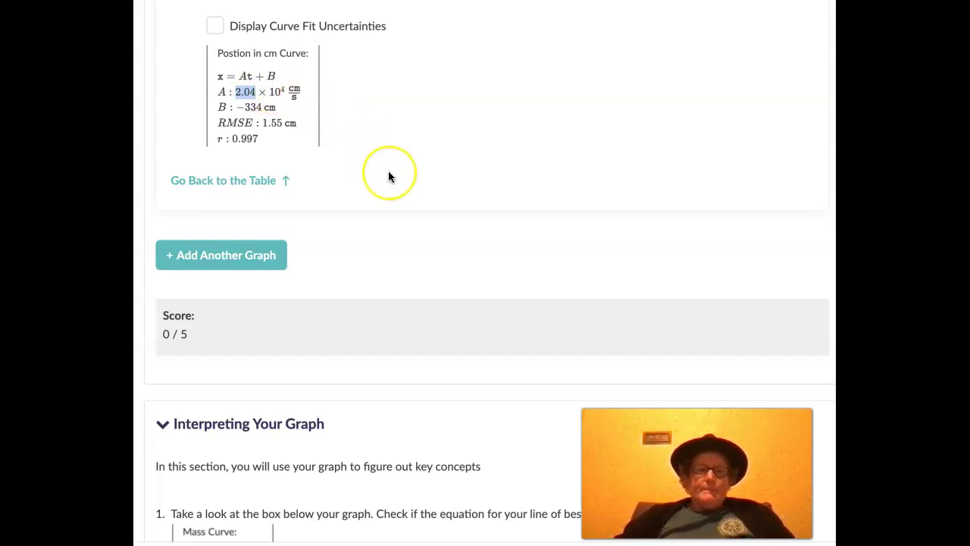
scroll(388, 176, down, 1)
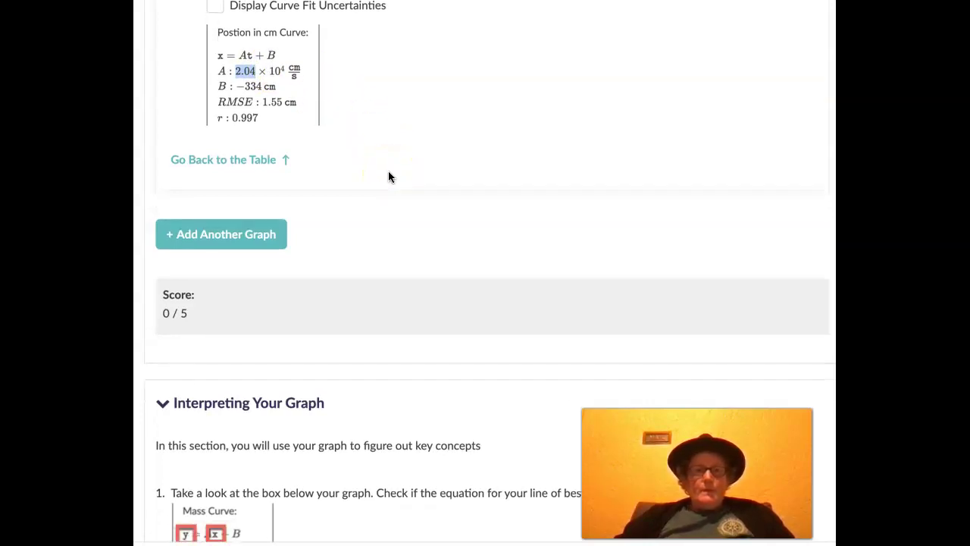
scroll(388, 176, down, 15)
right_click(239, 110)
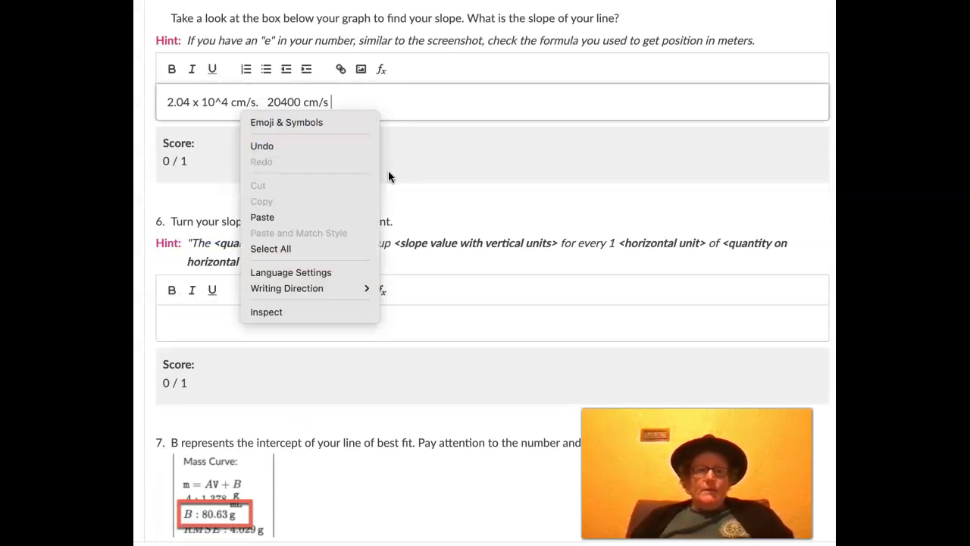
key(Escape)
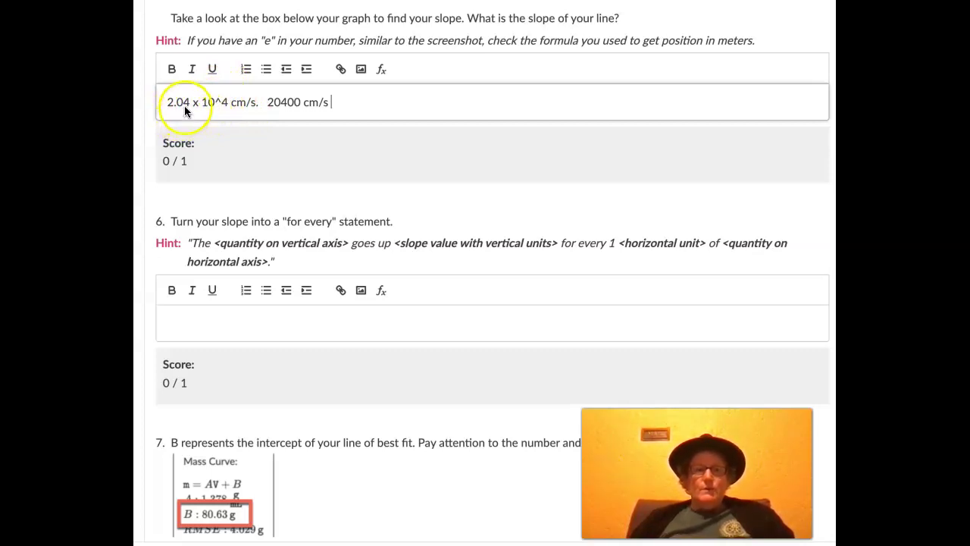
click(276, 106)
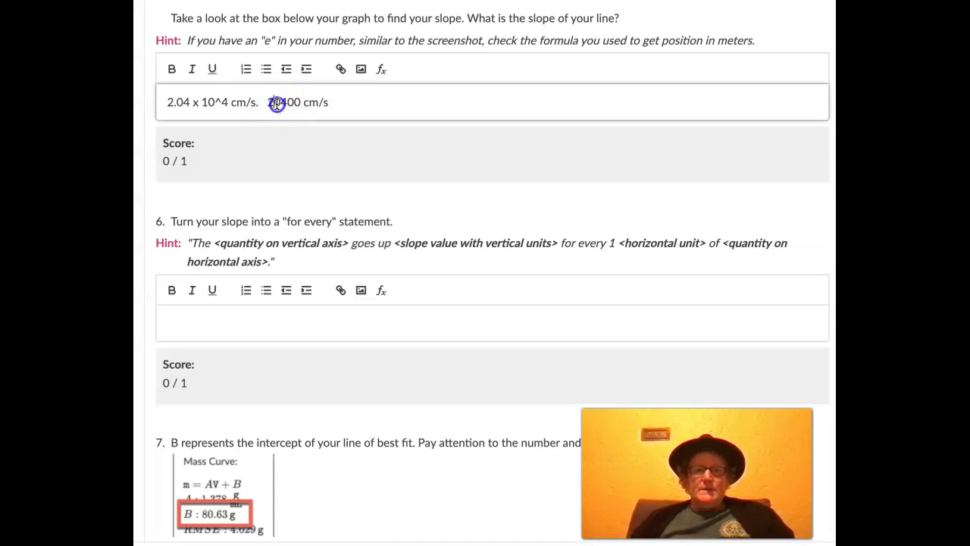
drag(276, 104, 301, 104)
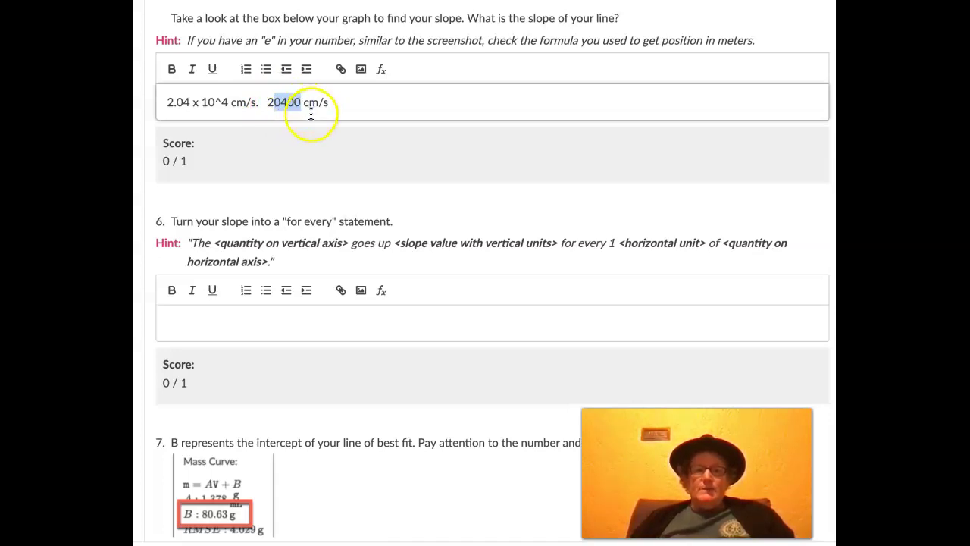
click(311, 114)
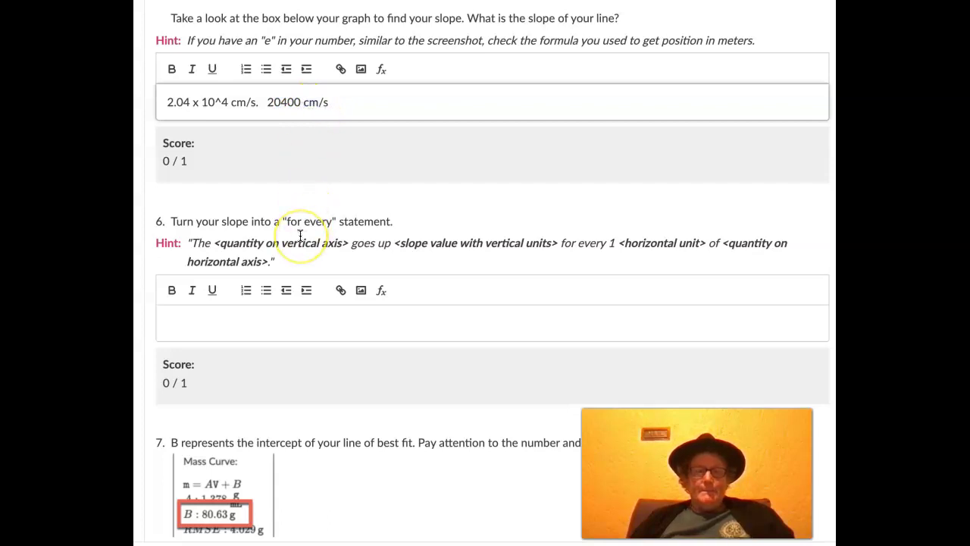
Step: Enter the fill-in template "The ______ goes up _________ for 1 _______ of ____________" as the answer to question 6
scroll(300, 235, down, 1)
scroll(300, 235, down, 1)
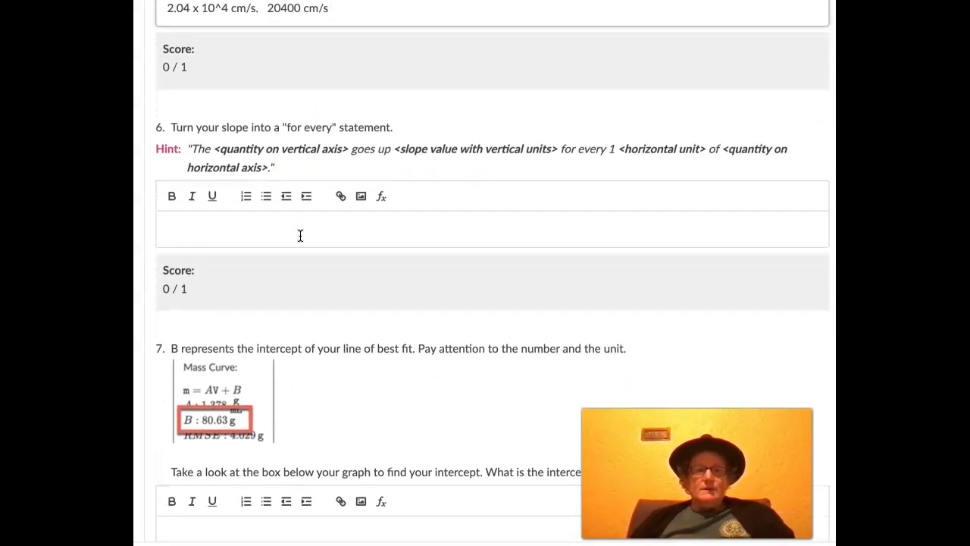
click(276, 227)
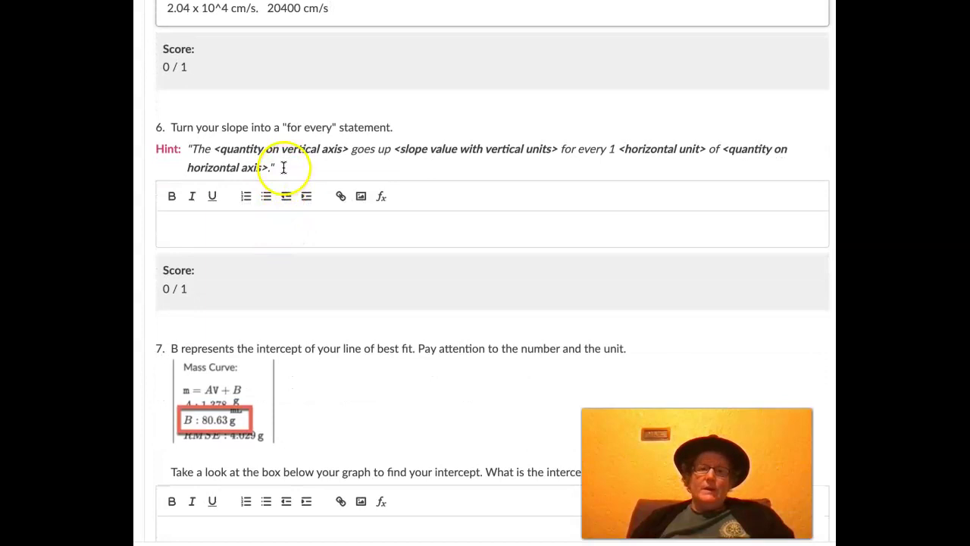
click(223, 225)
text(The)
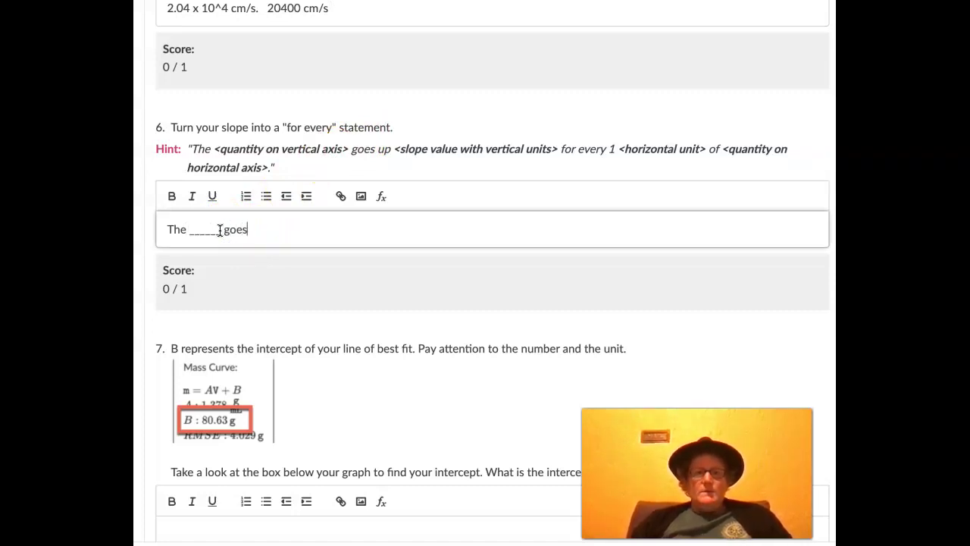
text( ______goes up ________ for 1 ______ of ___________)
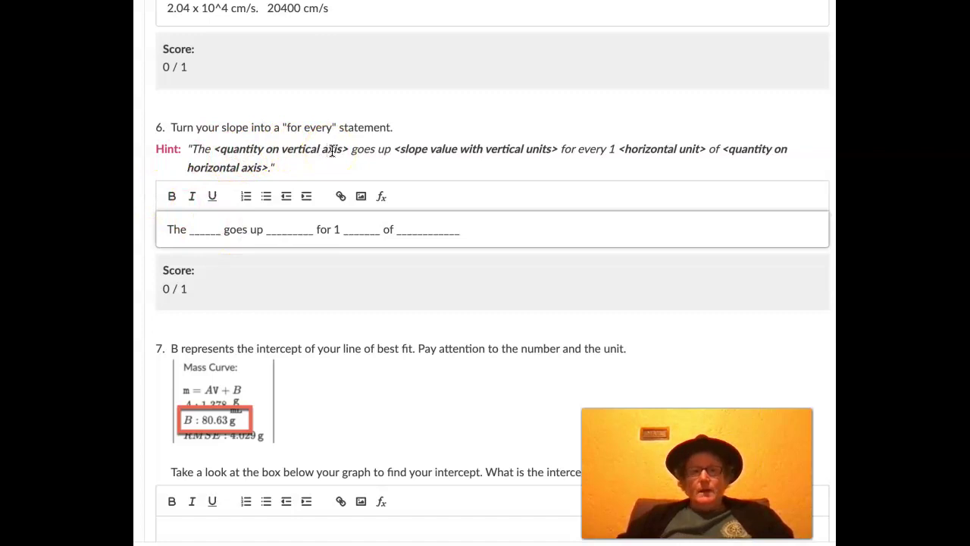
Step: Check the fitted graph, fill the first blank of answer 6 with "centimeters", and change "goes" to "go"
scroll(332, 150, up, 6)
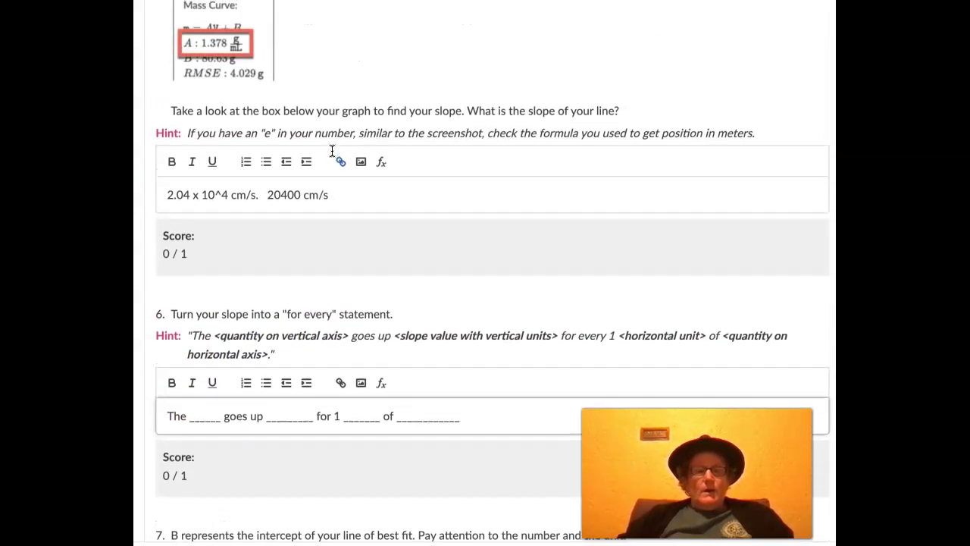
scroll(332, 150, up, 12)
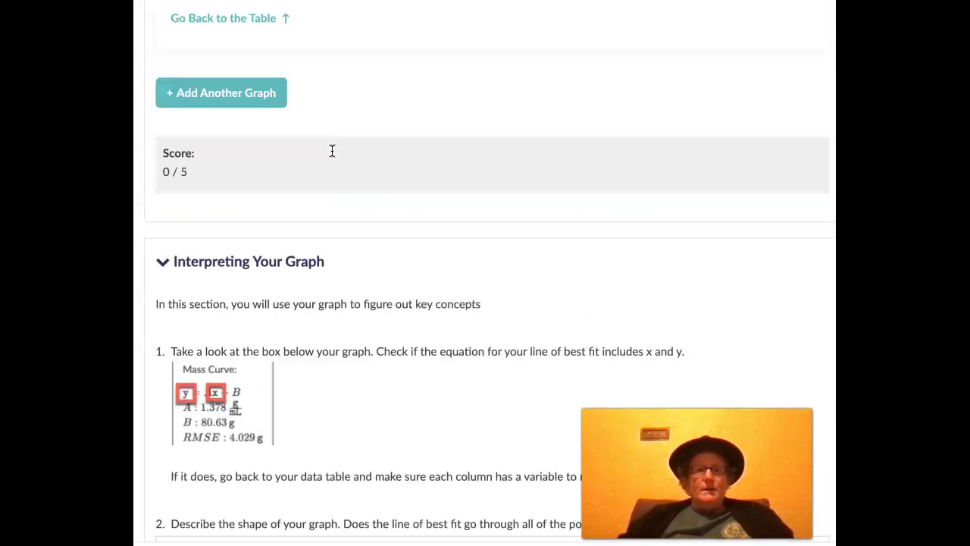
scroll(332, 150, up, 3)
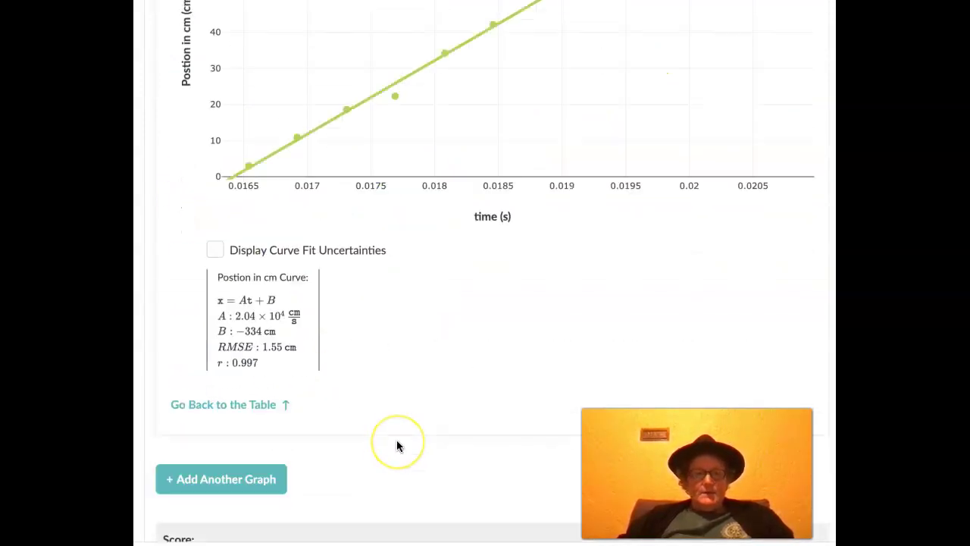
scroll(398, 444, down, 15)
scroll(397, 440, down, 4)
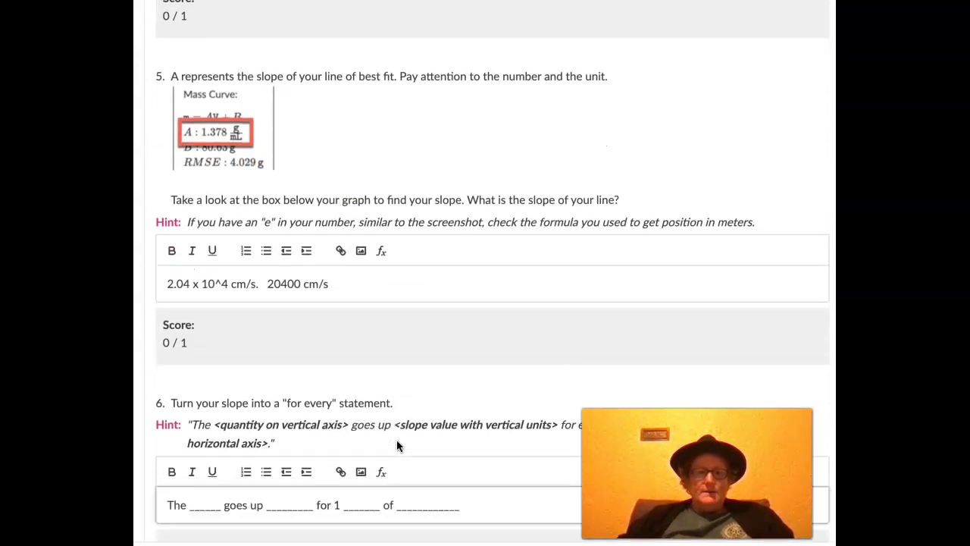
click(220, 435)
scroll(221, 435, down, 1)
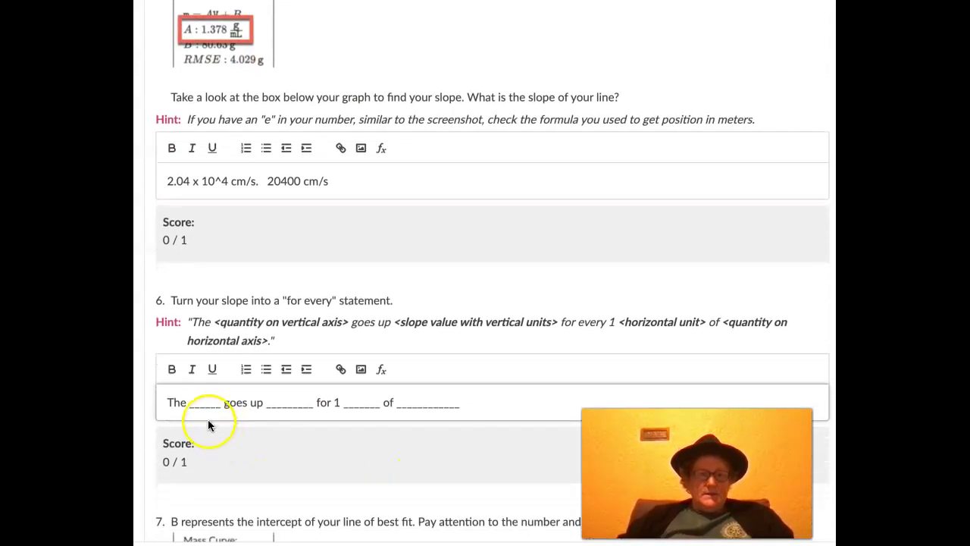
drag(191, 405, 219, 406)
text(centimetr)
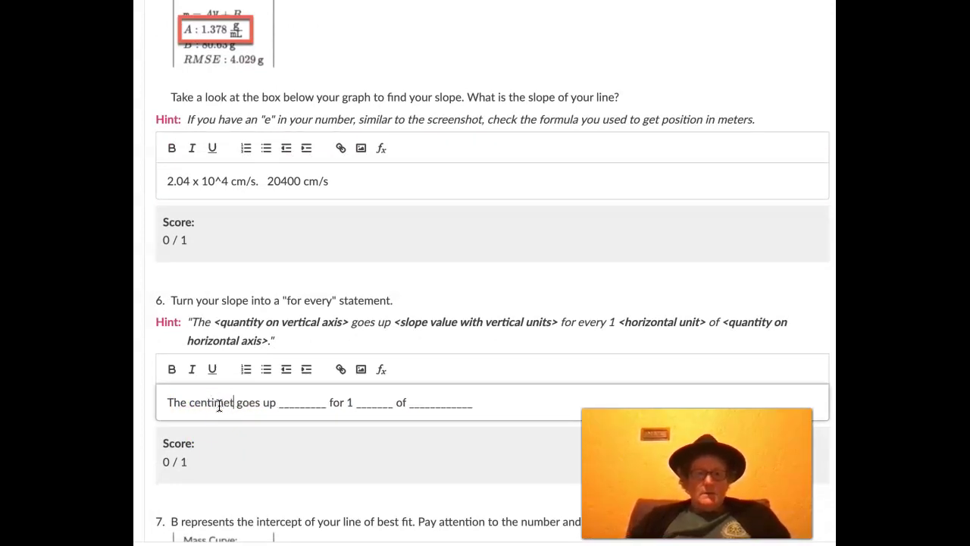
key(BackSpace)
text(ers)
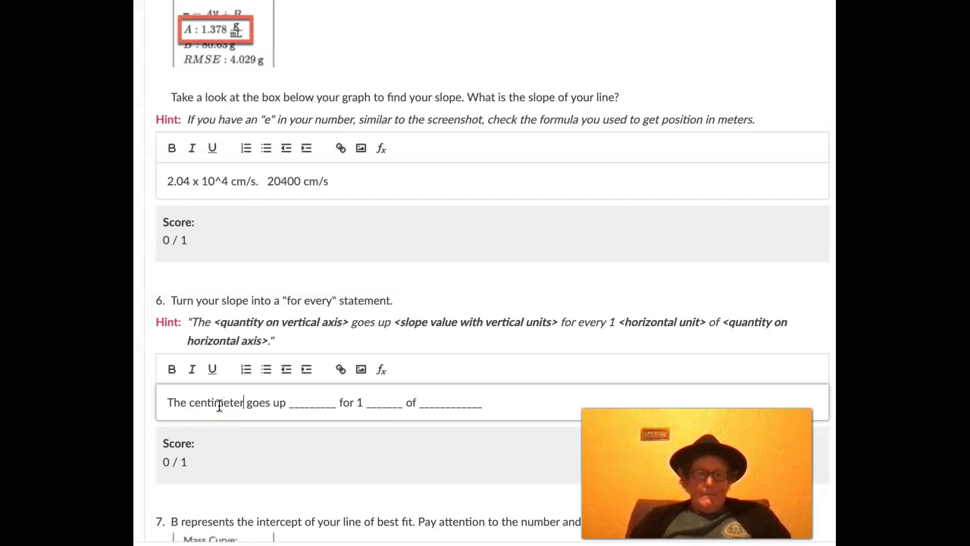
click(275, 405)
key(BackSpace)
key(BackSpace)
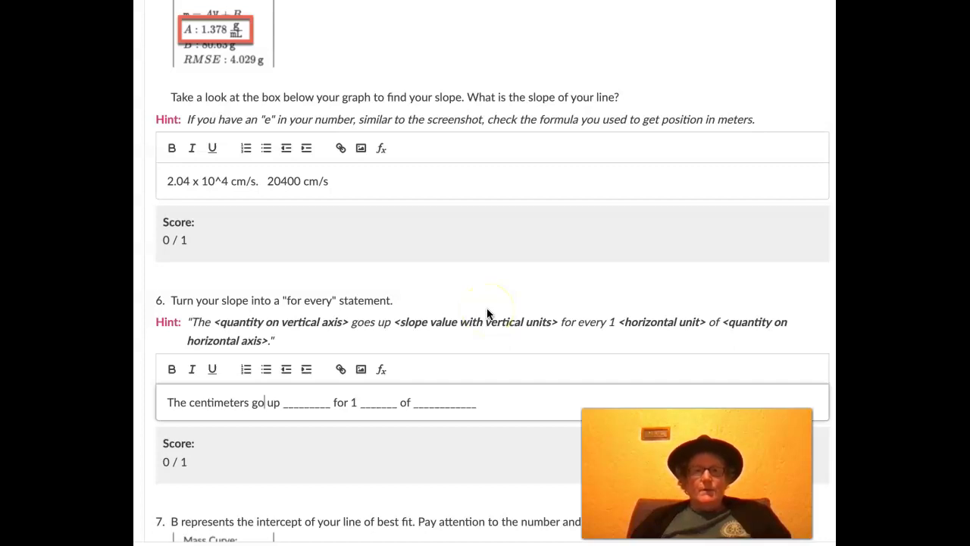
Step: Replace the blank after "go up" in answer 6 with the slope value 20400 and its centimeter unit
scroll(488, 312, up, 7)
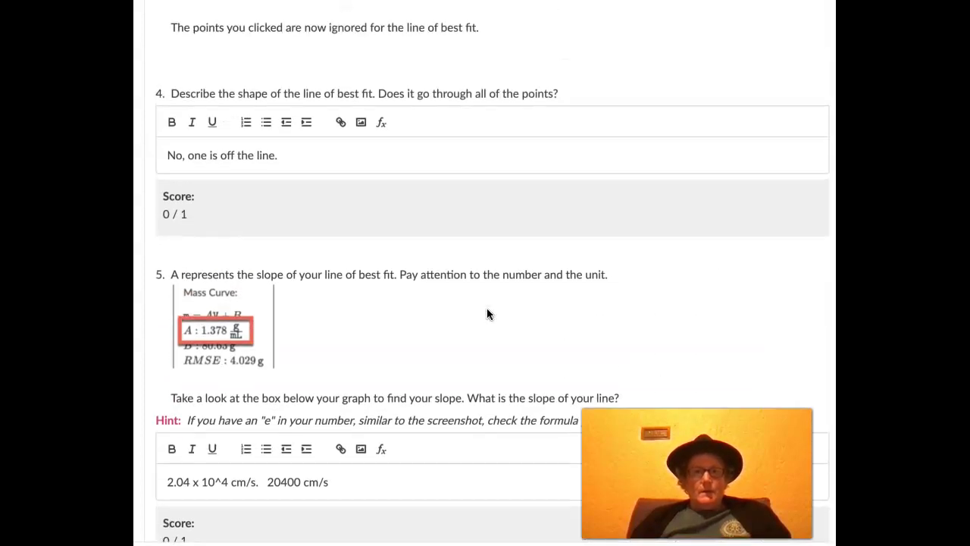
scroll(487, 308, down, 6)
scroll(486, 314, down, 2)
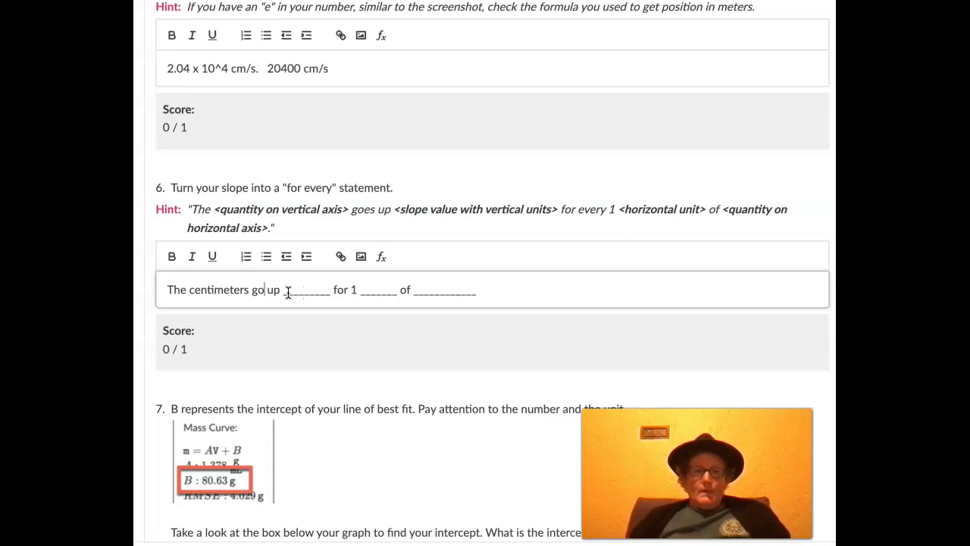
drag(288, 292, 321, 290)
key(BackSpace)
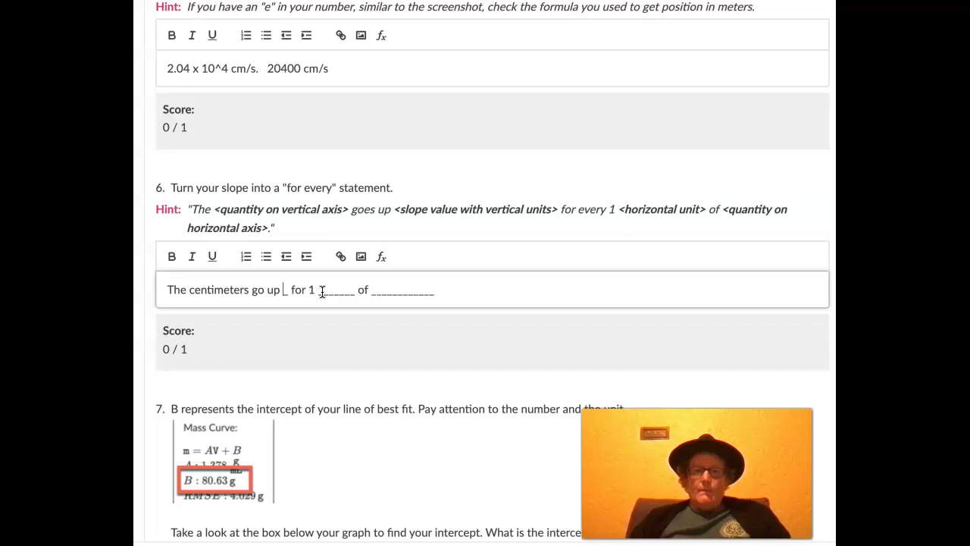
key(BackSpace)
text(centm)
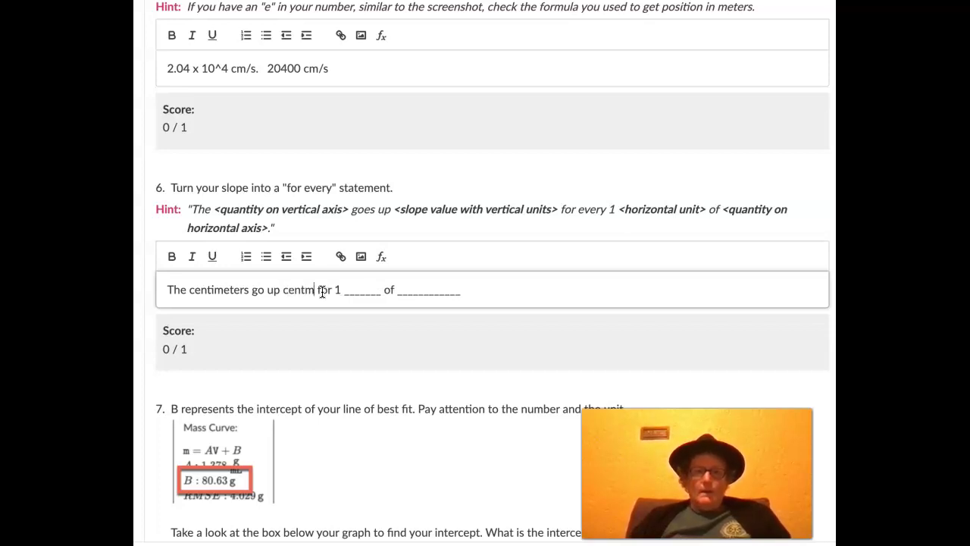
key(BackSpace)
text(meters)
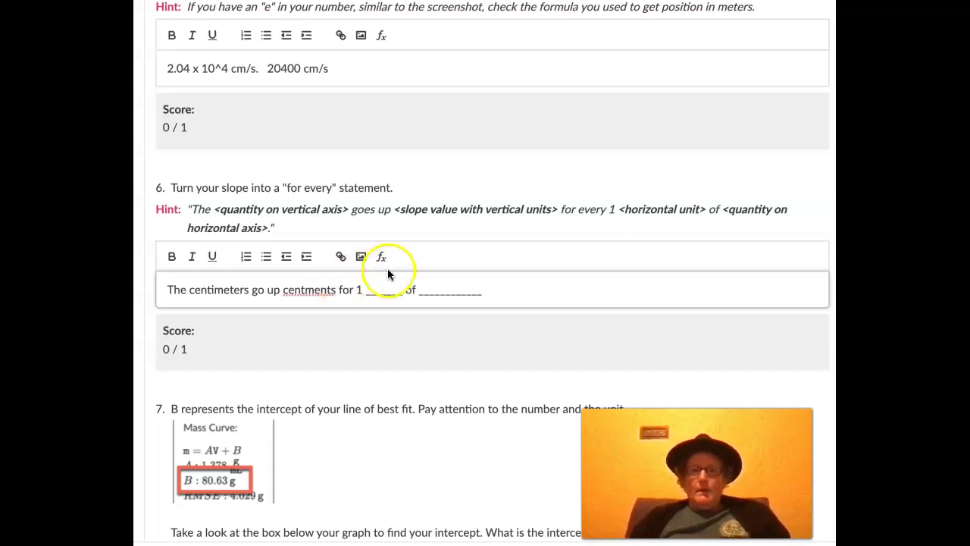
drag(191, 290, 203, 289)
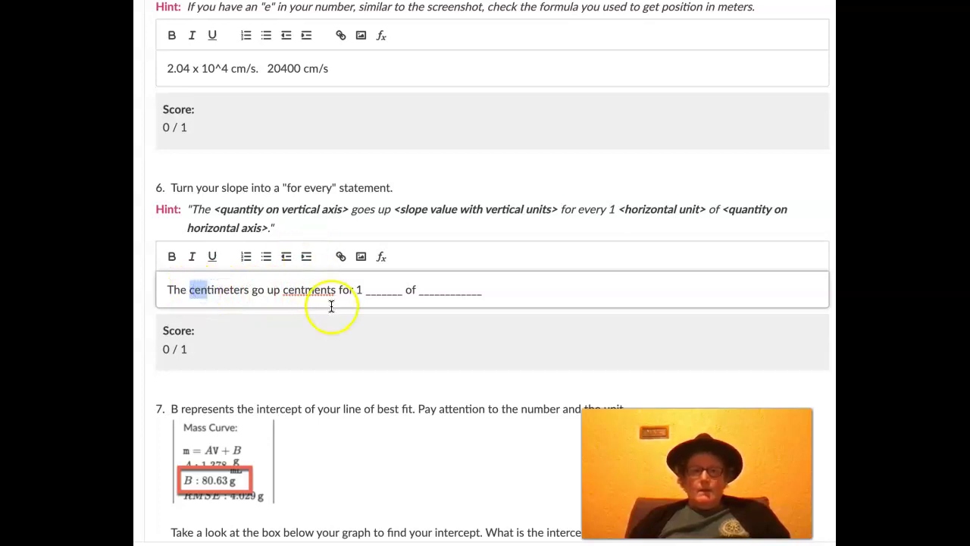
click(283, 290)
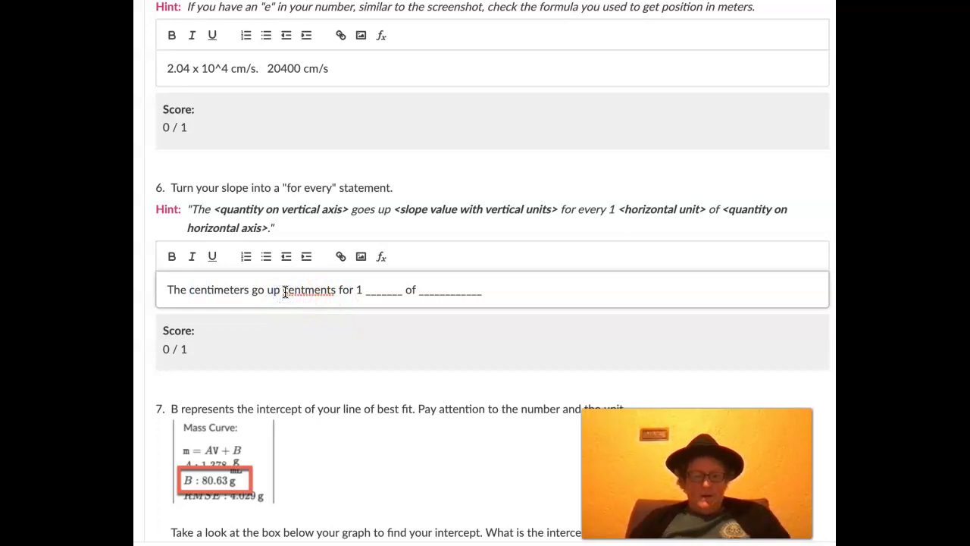
text(20400)
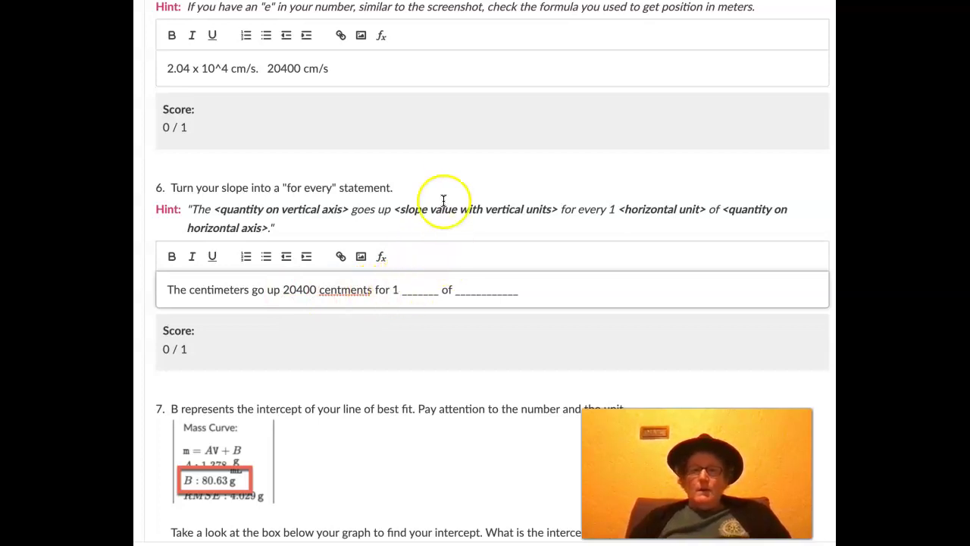
Step: Check the graph's horizontal axis label and correct the unit word after 20400 in answer 6 to "centmeters"
scroll(449, 178, up, 5)
scroll(449, 179, up, 15)
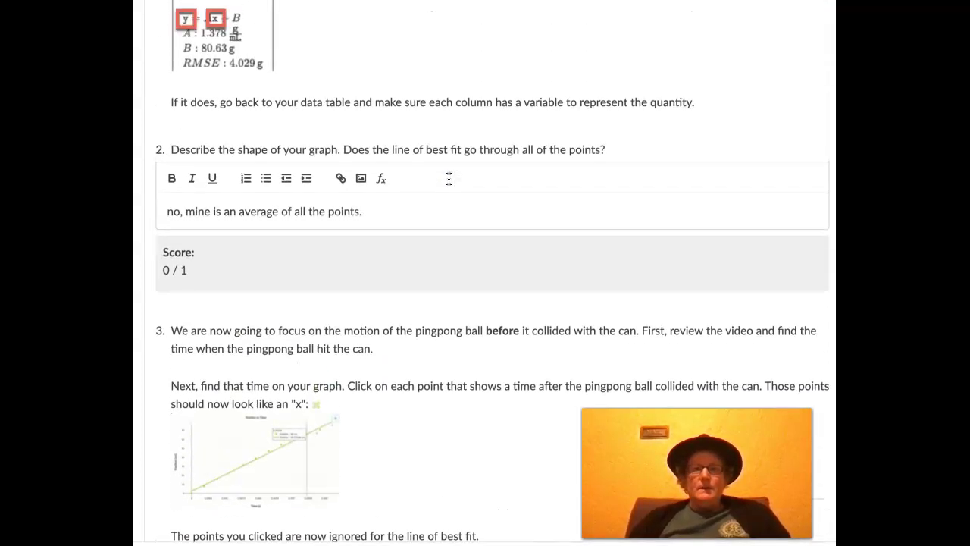
scroll(449, 178, up, 4)
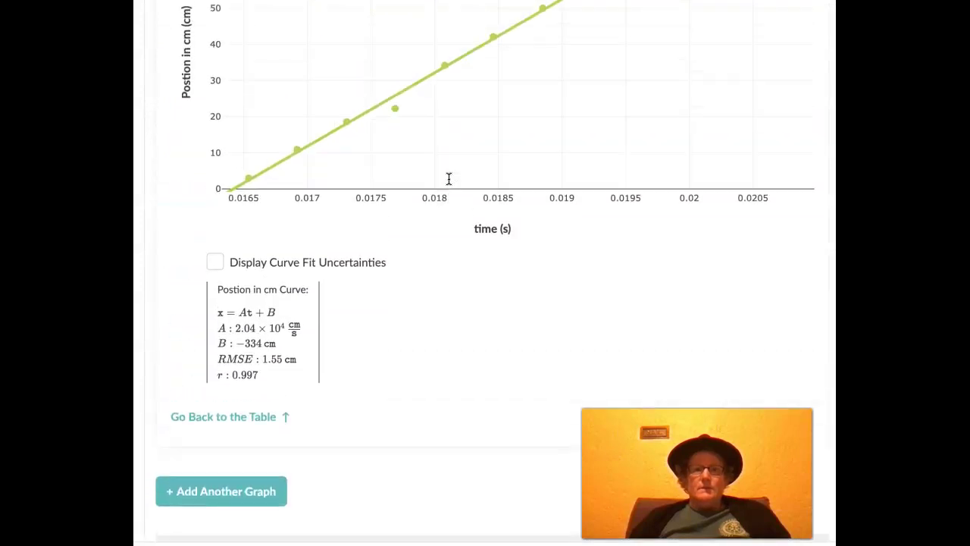
click(470, 265)
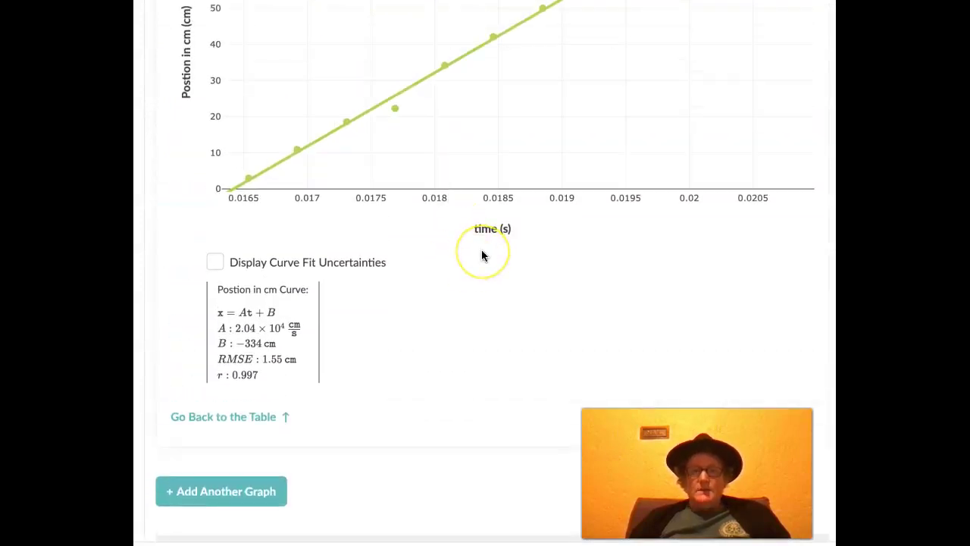
scroll(481, 255, down, 15)
scroll(482, 255, down, 10)
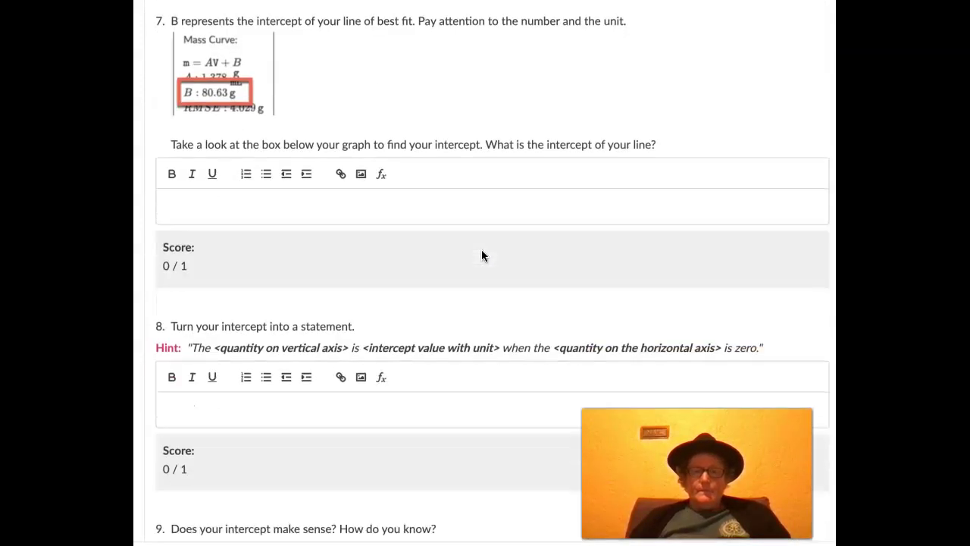
scroll(483, 256, up, 3)
scroll(482, 255, up, 6)
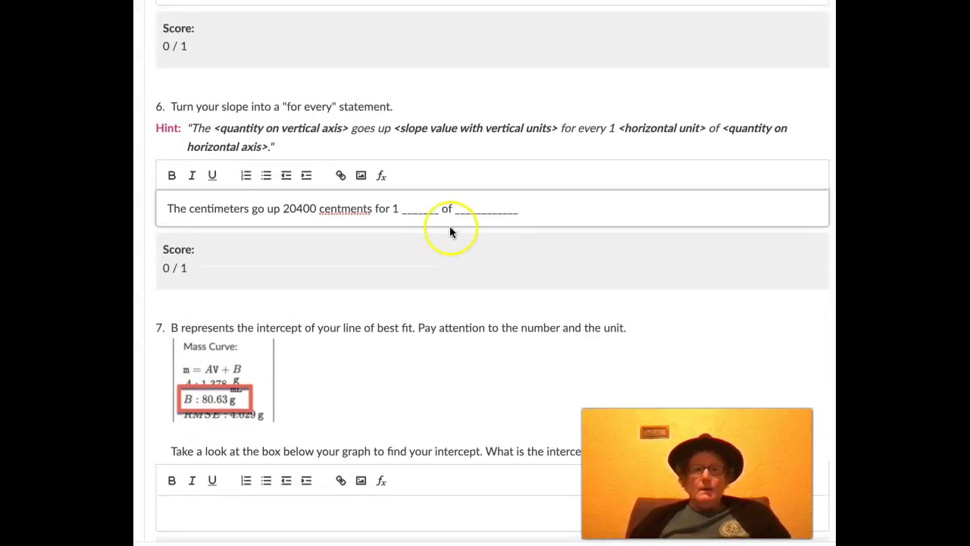
click(371, 209)
key(BackSpace)
key(BackSpace)
key(BackSpace)
text(ters)
Step: Fill the last two blanks of answer 6 with "second" and "time.", and insert "position in" before "centimeters"
click(405, 209)
drag(404, 210, 440, 210)
text(second)
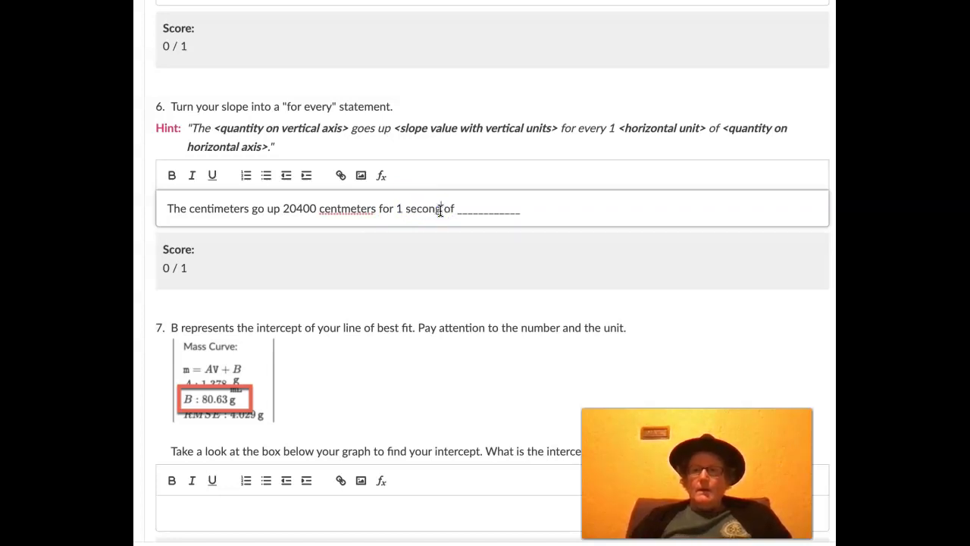
click(445, 212)
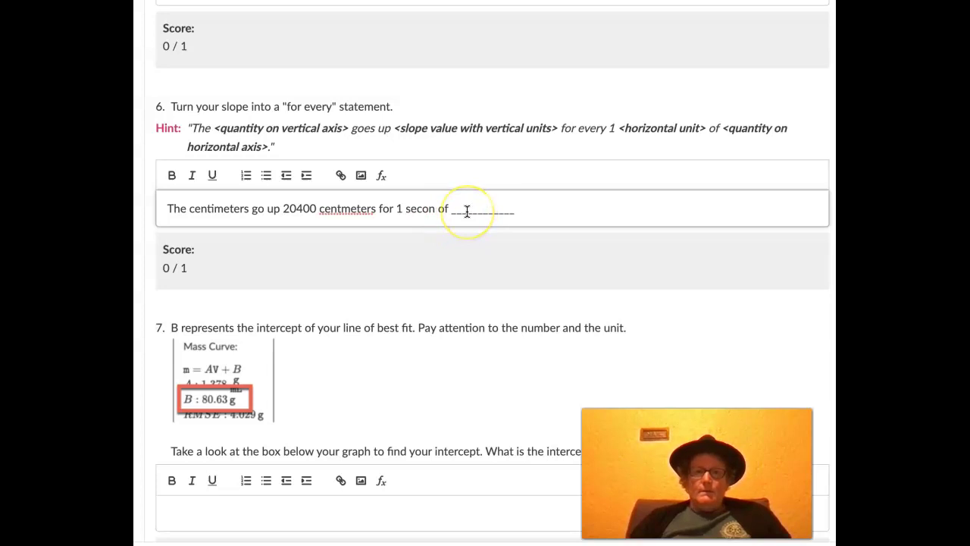
drag(460, 210, 526, 212)
text(tim)
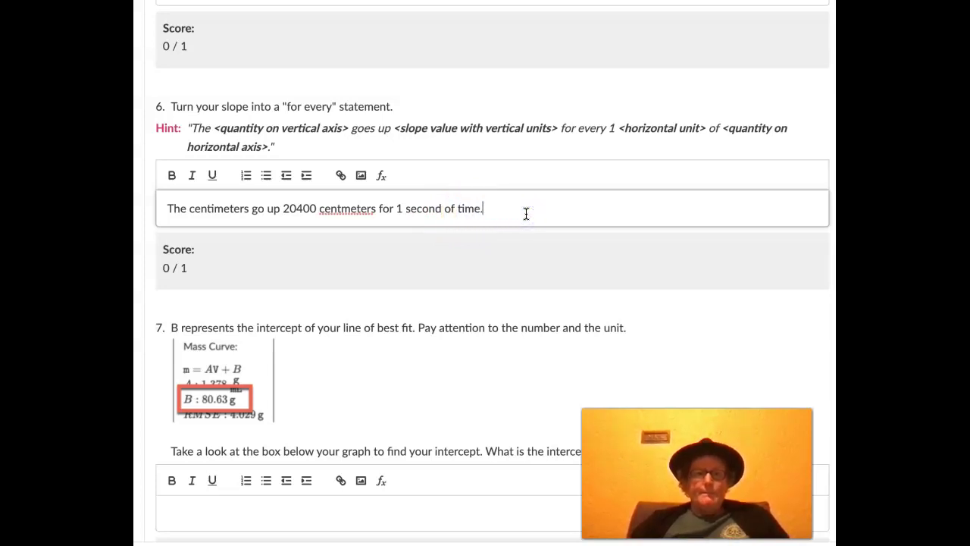
text(e.)
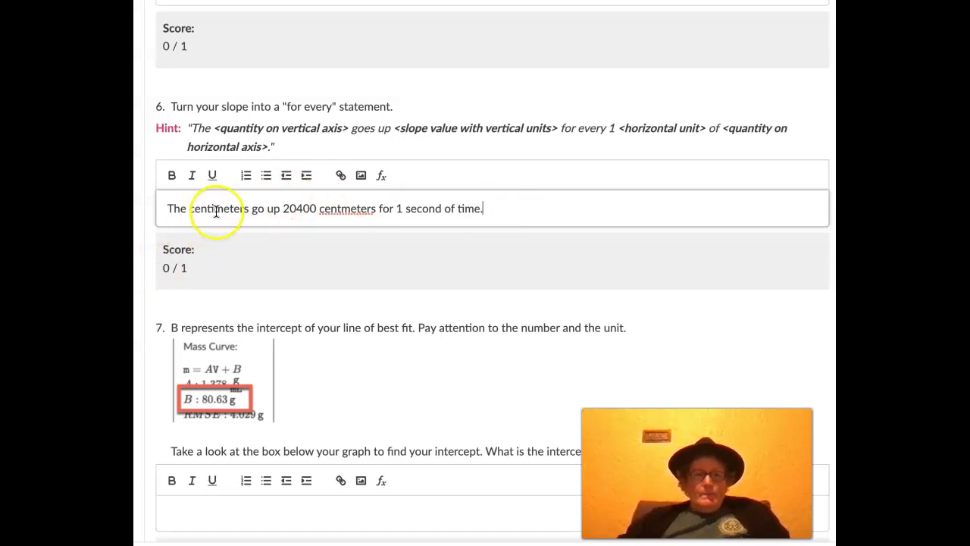
click(189, 213)
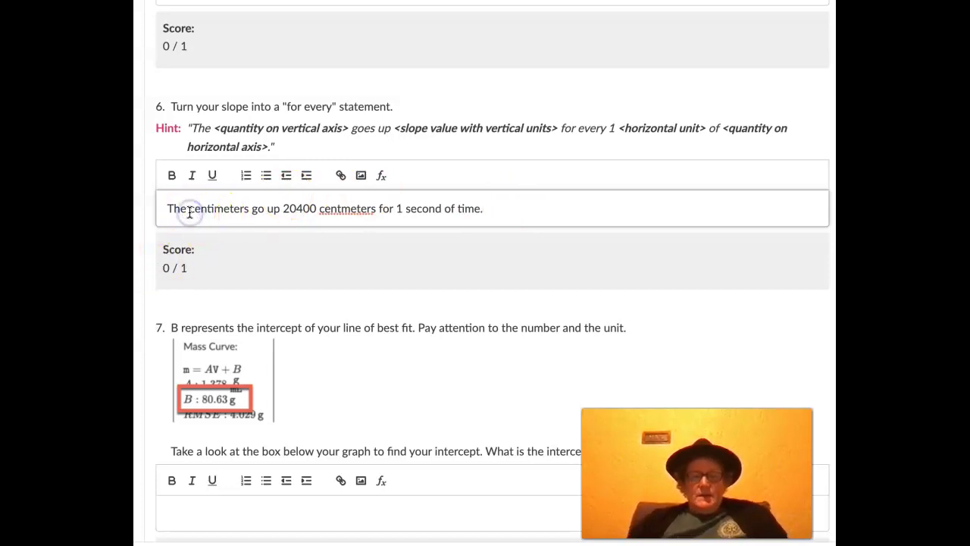
text(position in)
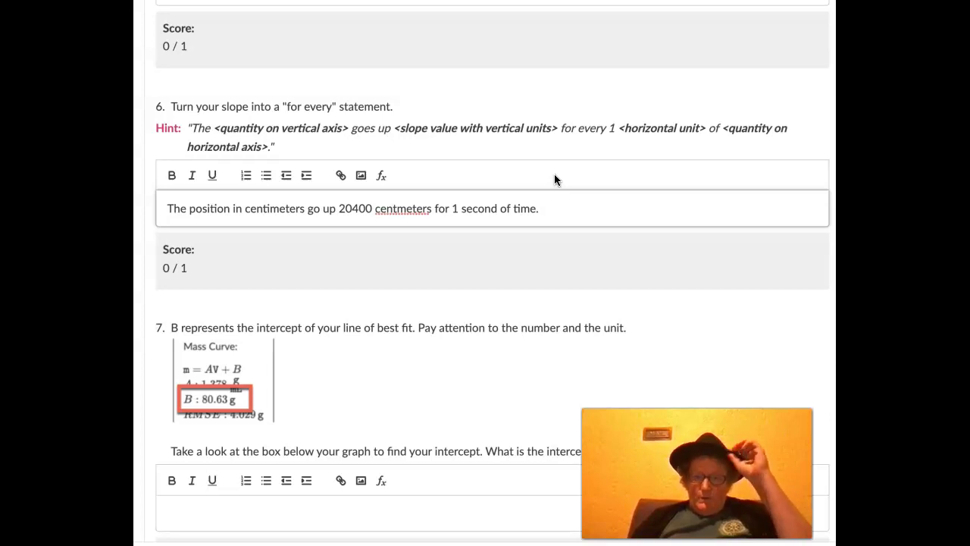
Step: Review the position–time graph and the data table above, and read the intercept question 7
scroll(554, 179, up, 15)
scroll(554, 180, up, 15)
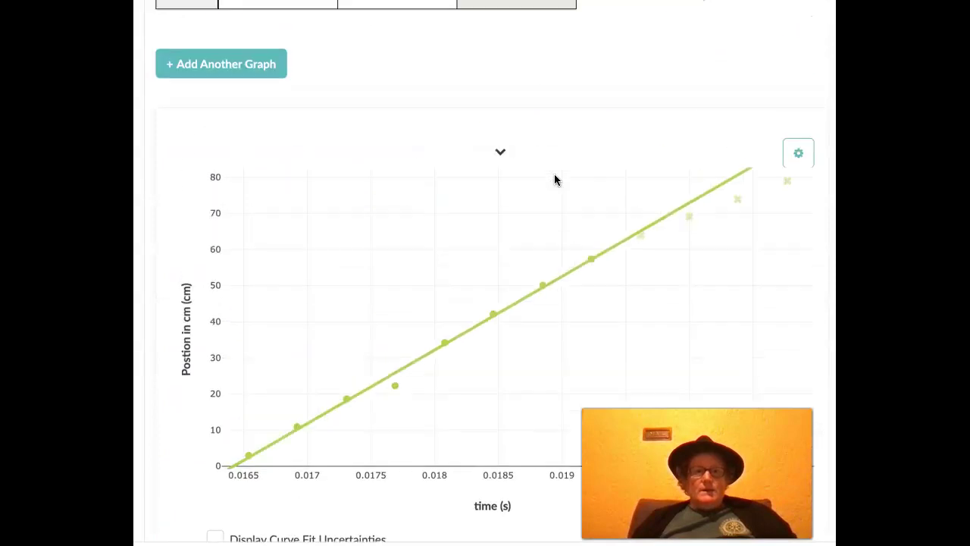
scroll(554, 180, up, 3)
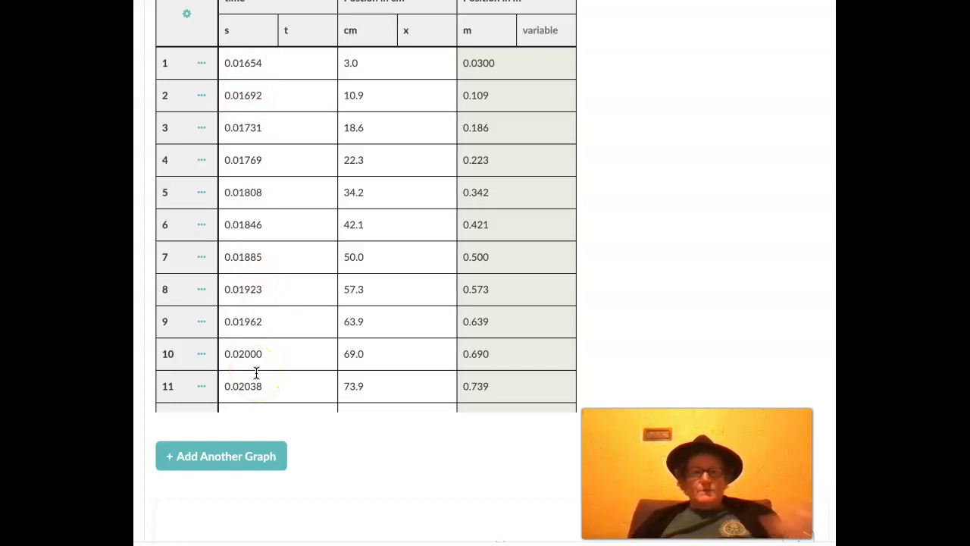
scroll(256, 373, down, 15)
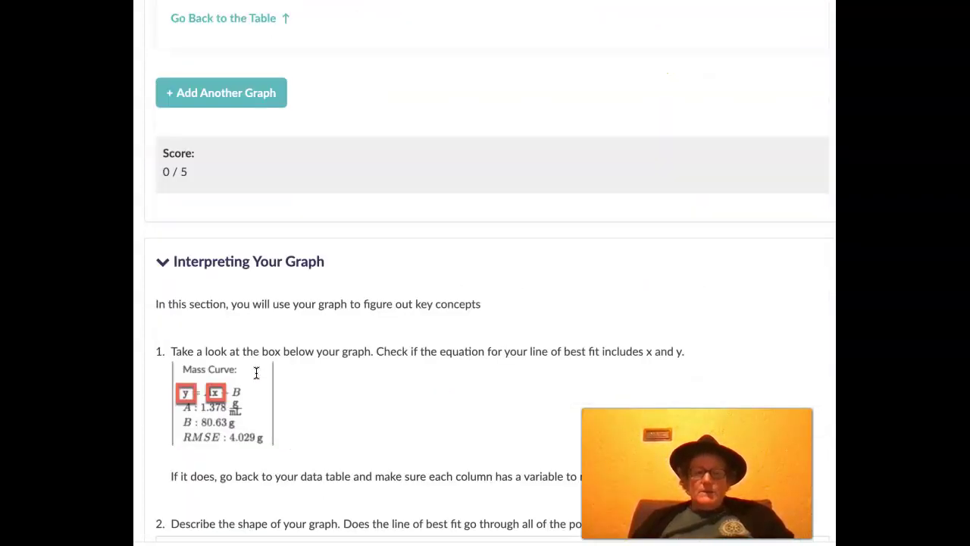
scroll(256, 372, down, 20)
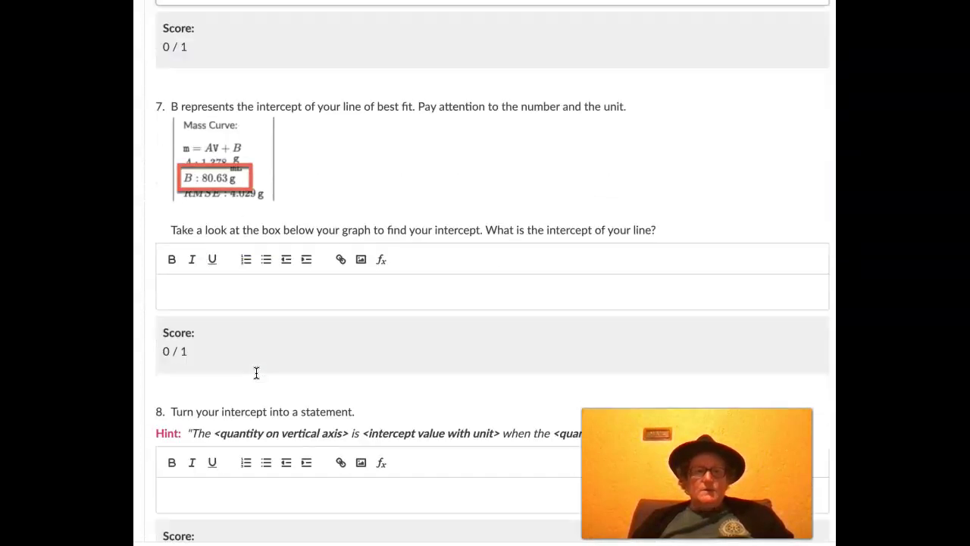
scroll(256, 372, down, 3)
scroll(257, 372, up, 4)
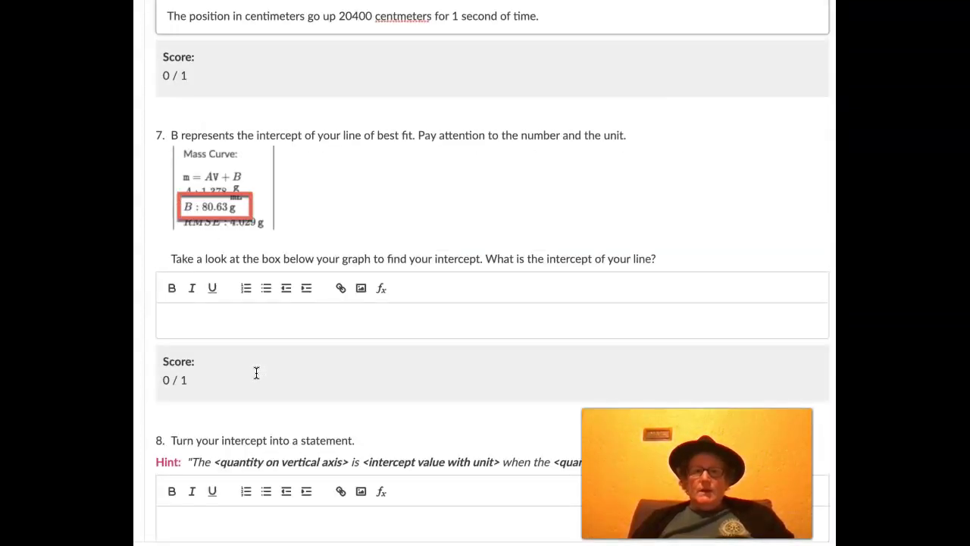
scroll(256, 372, up, 1)
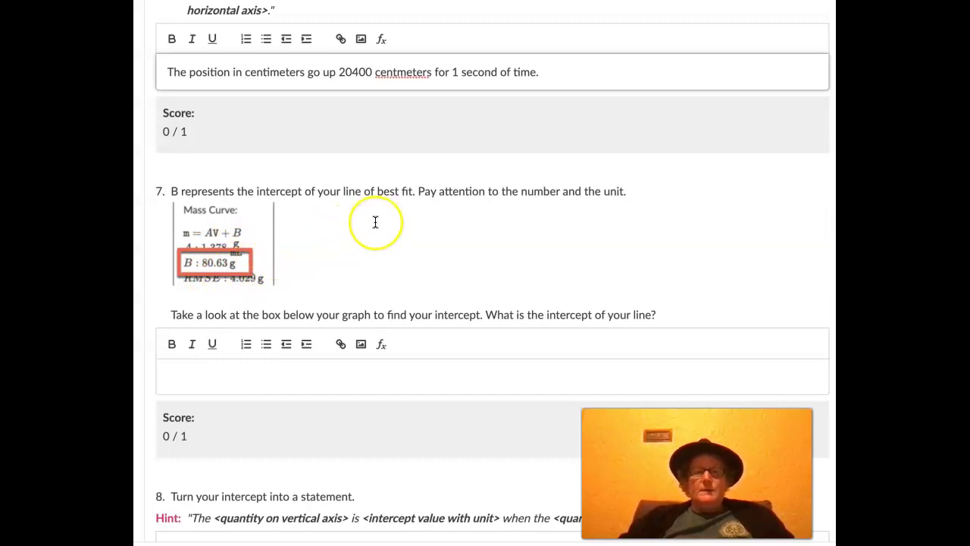
Step: Copy the intercept B from the curve fit box below the graph and enter it as answer 7, "-334cm"
scroll(375, 222, up, 10)
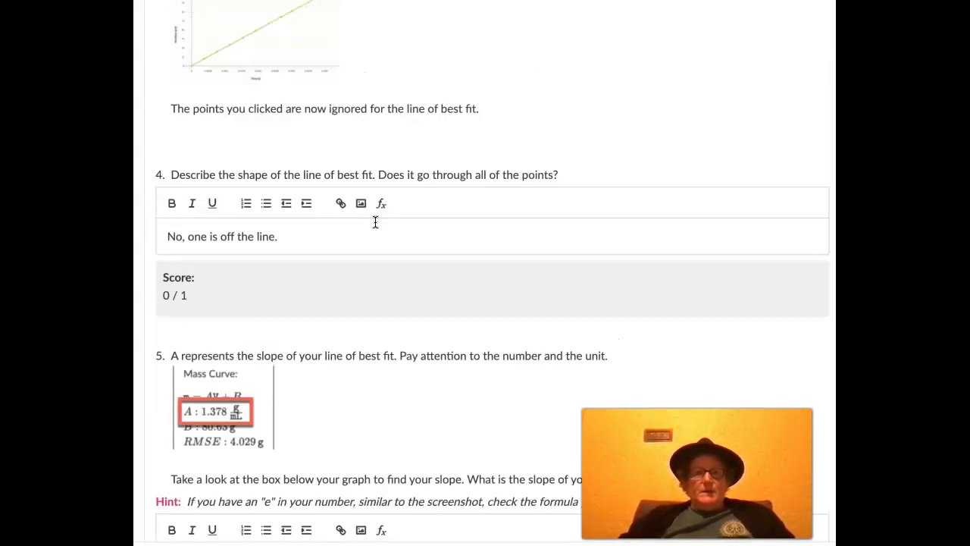
scroll(375, 222, up, 15)
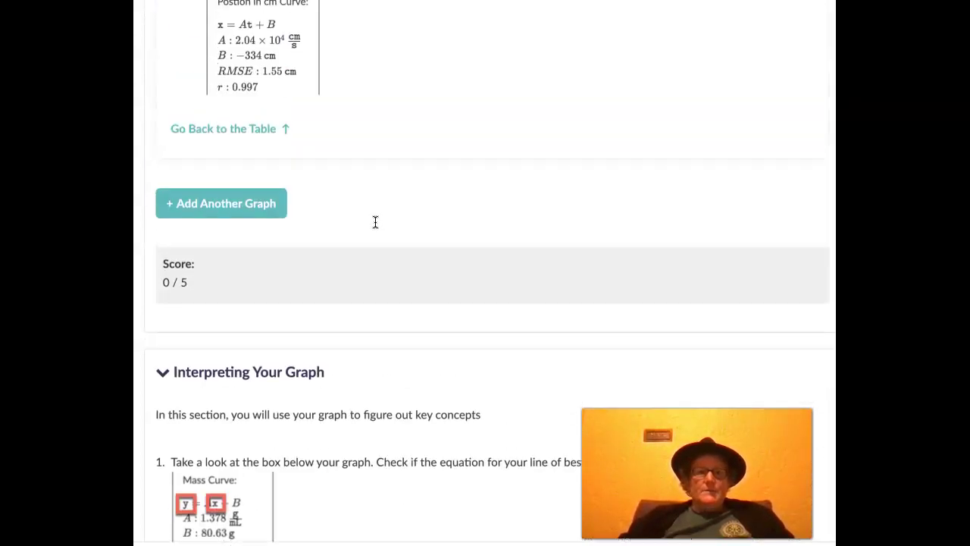
scroll(375, 222, up, 3)
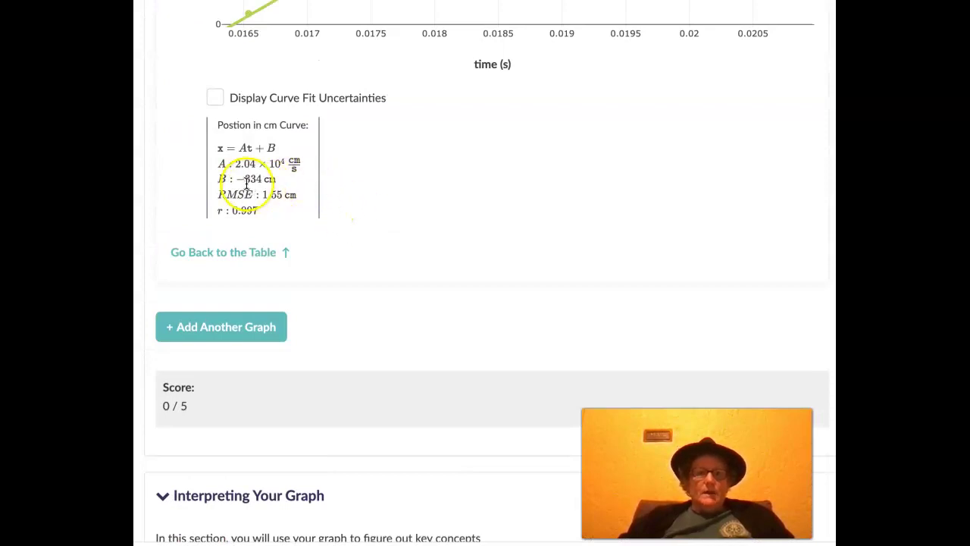
drag(237, 179, 277, 182)
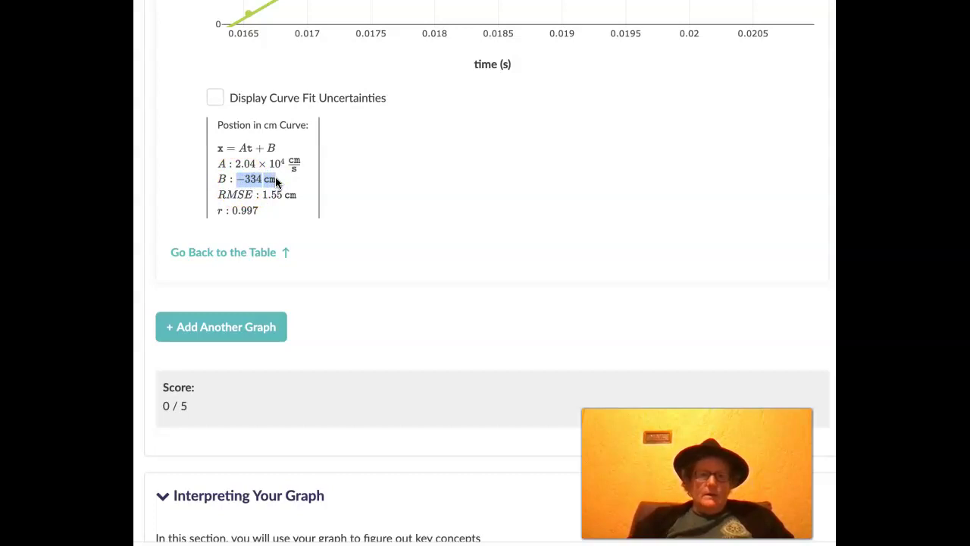
scroll(335, 238, down, 12)
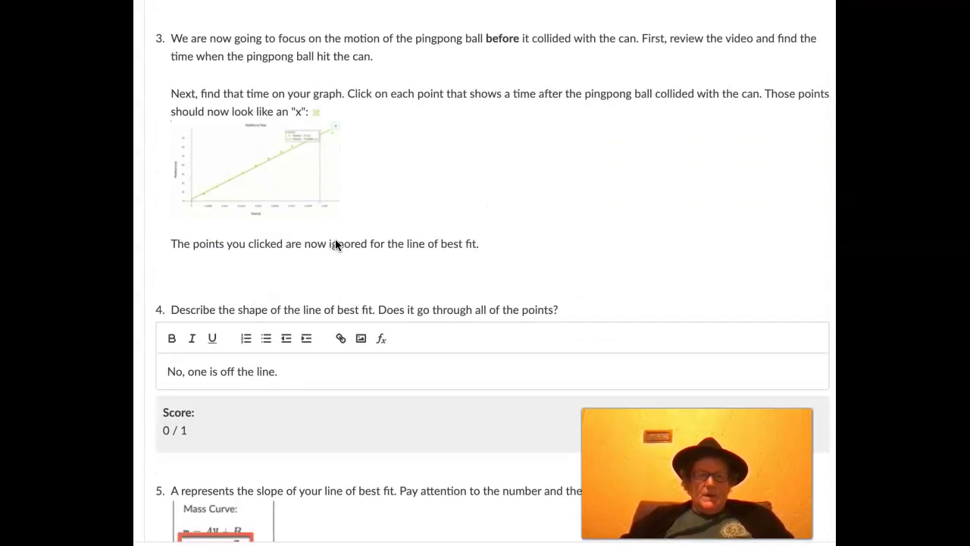
scroll(335, 239, down, 15)
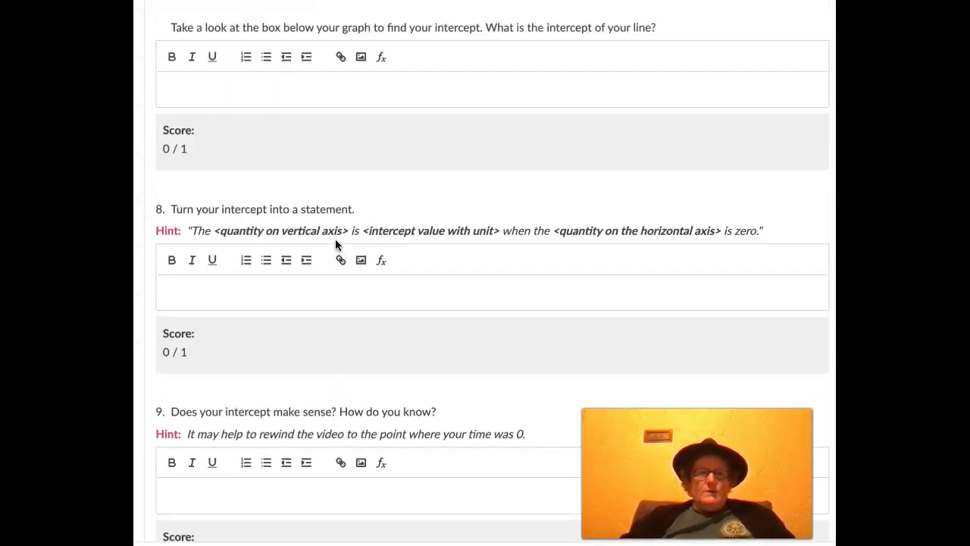
scroll(335, 239, up, 3)
click(265, 241)
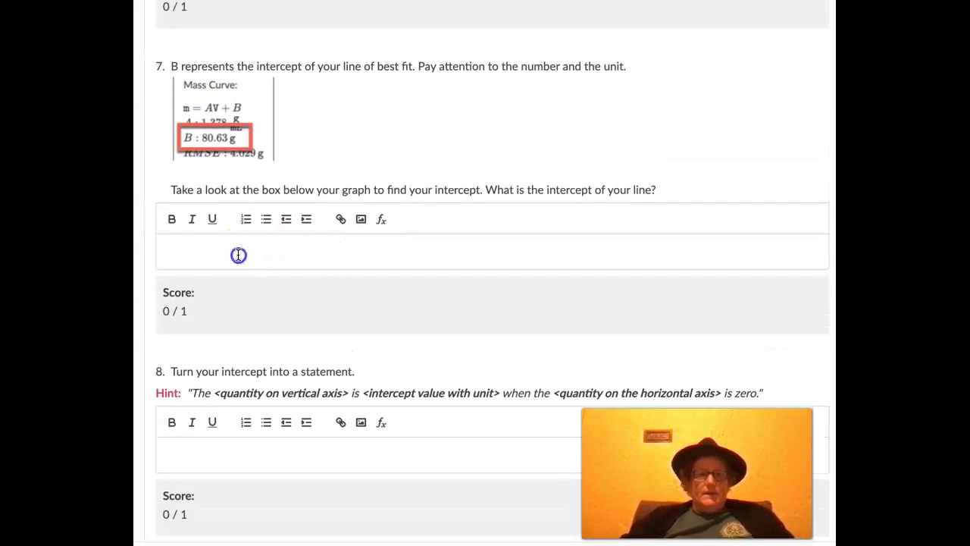
text(-334cm)
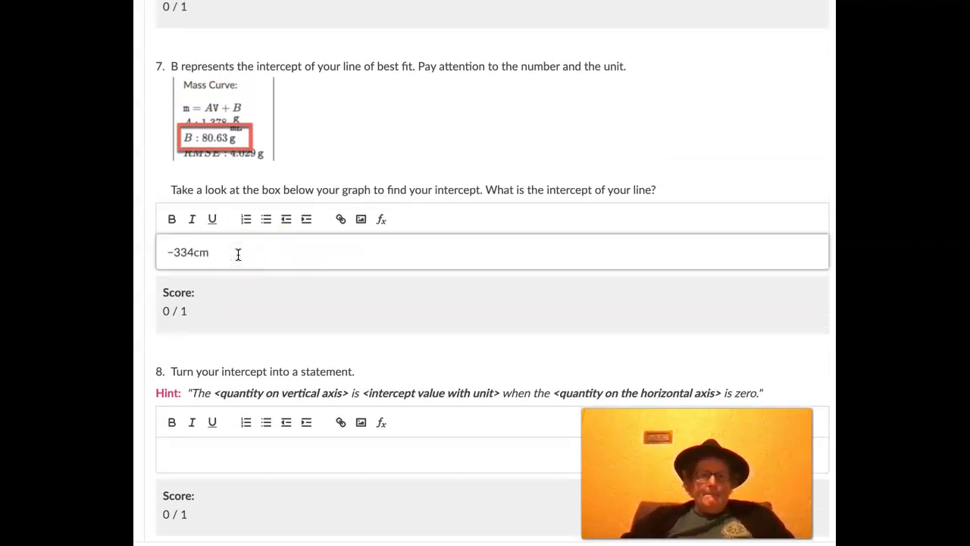
Step: Write the sentence frame "The ____ is ____ when the ____ is zero." in answer 8, with underscores as blanks
scroll(326, 357, down, 2)
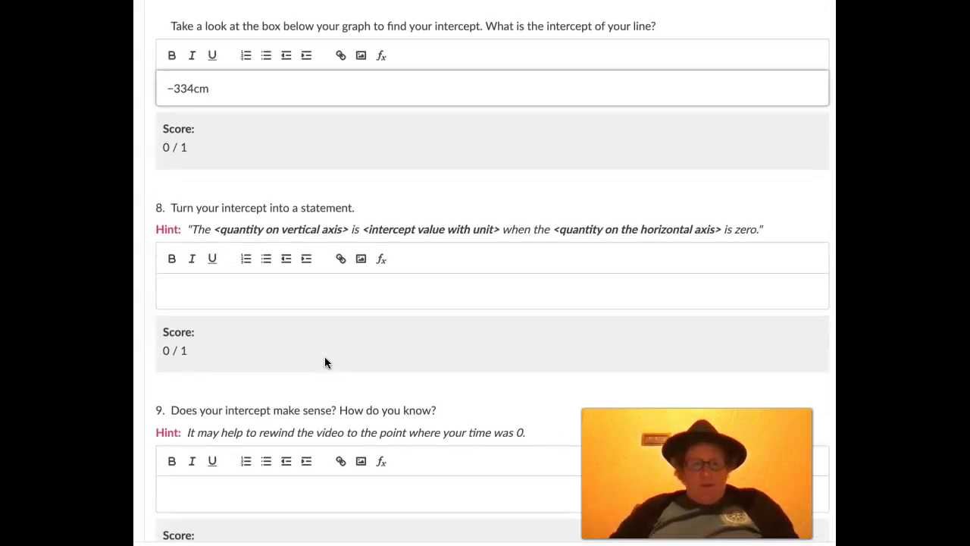
click(225, 283)
text(The )
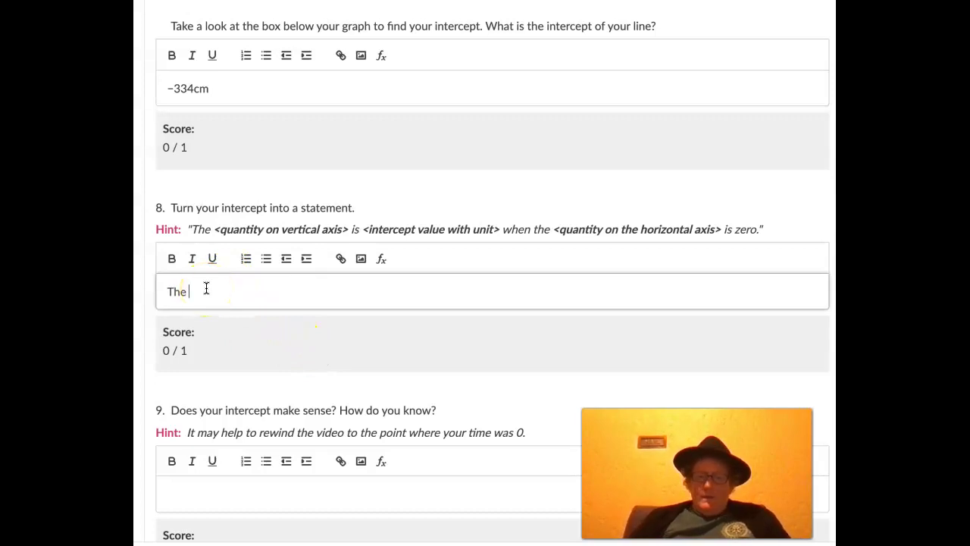
text(________ i)
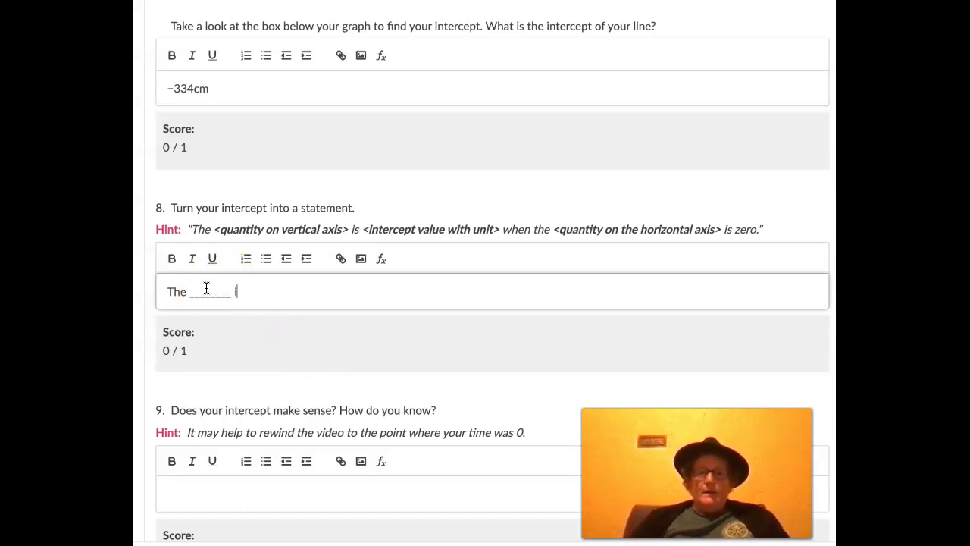
text(s __________)
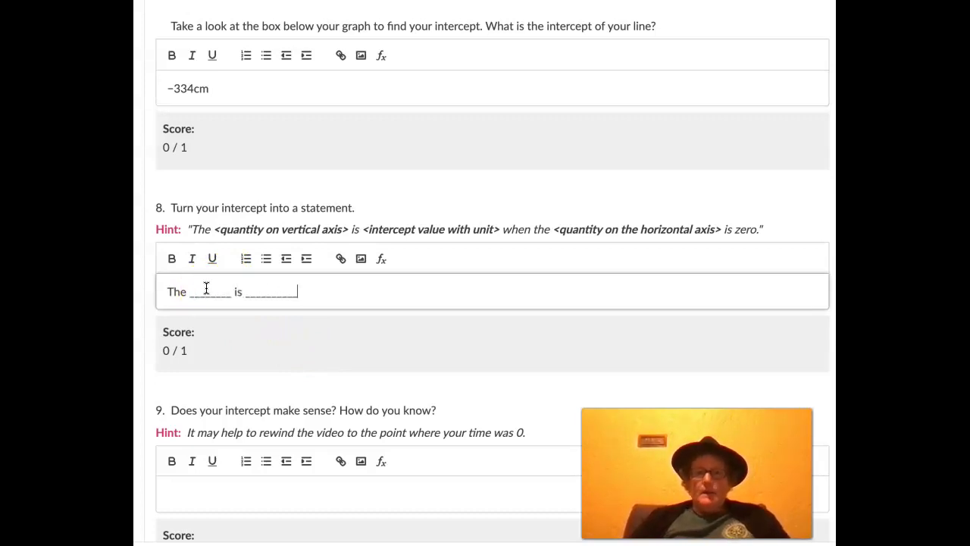
text(when the )
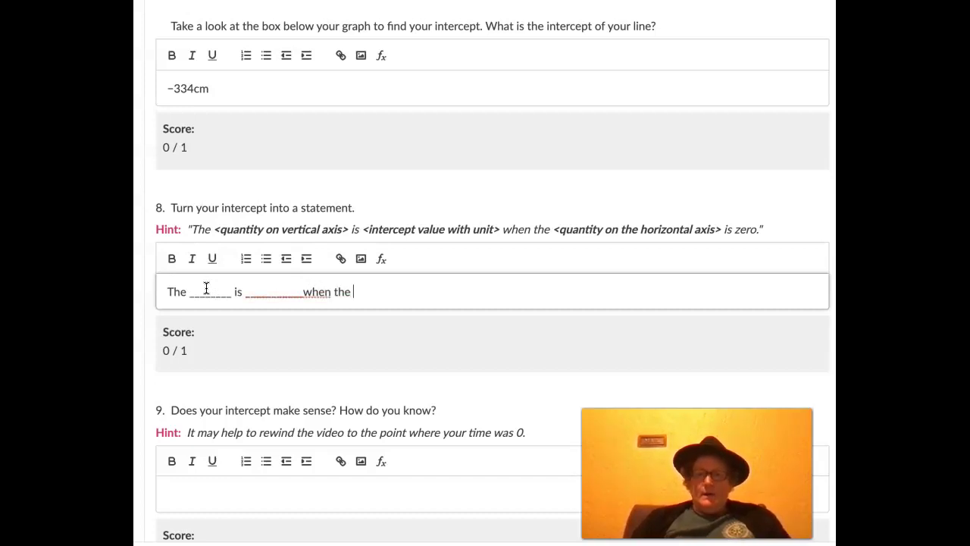
text(_______is )
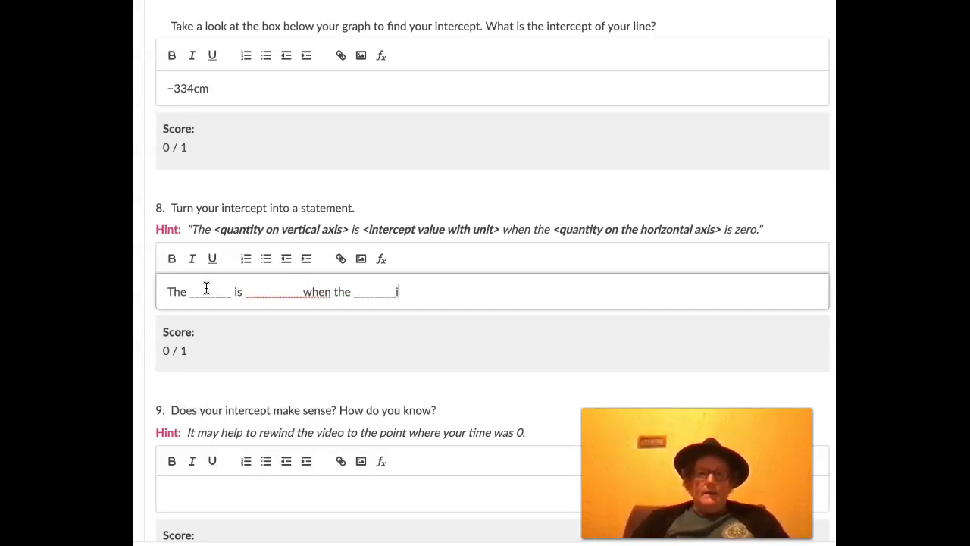
text(zero.)
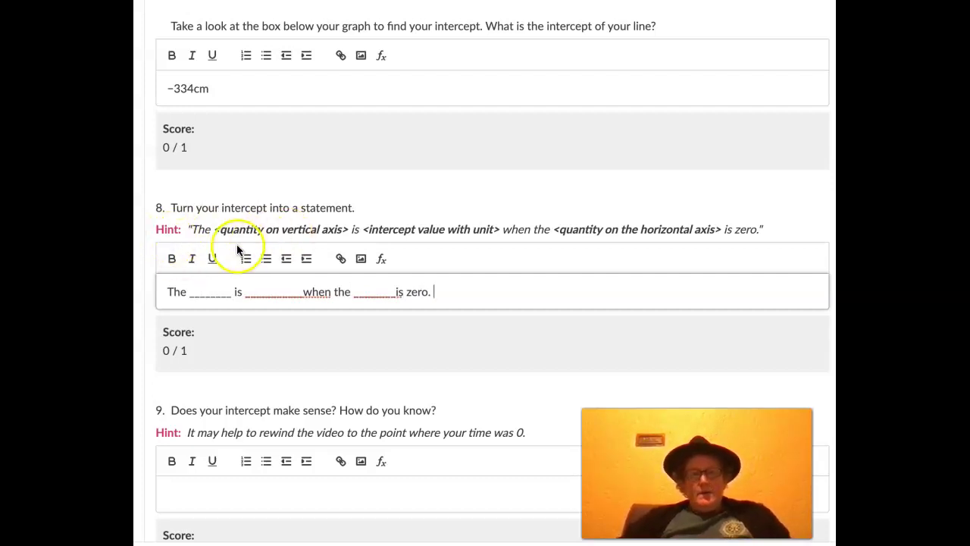
Step: Replace the first two blanks of answer 8 with "position" and "-334 cm"
click(190, 295)
drag(190, 296, 231, 294)
text(position)
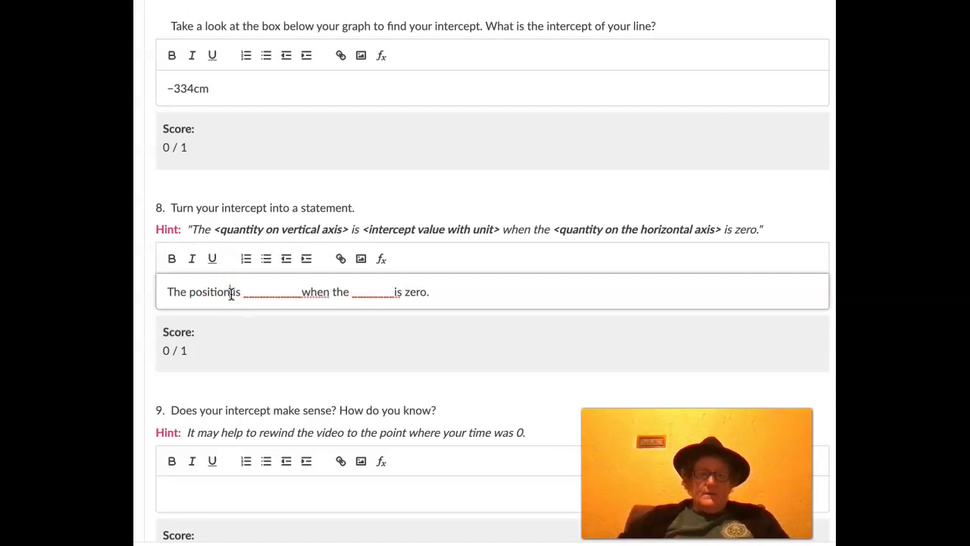
click(226, 288)
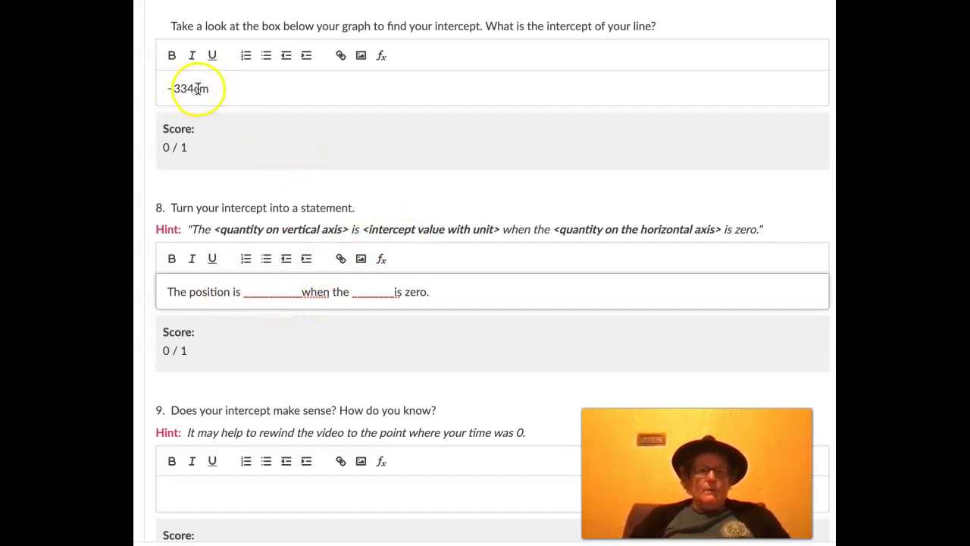
click(245, 295)
drag(245, 294, 299, 295)
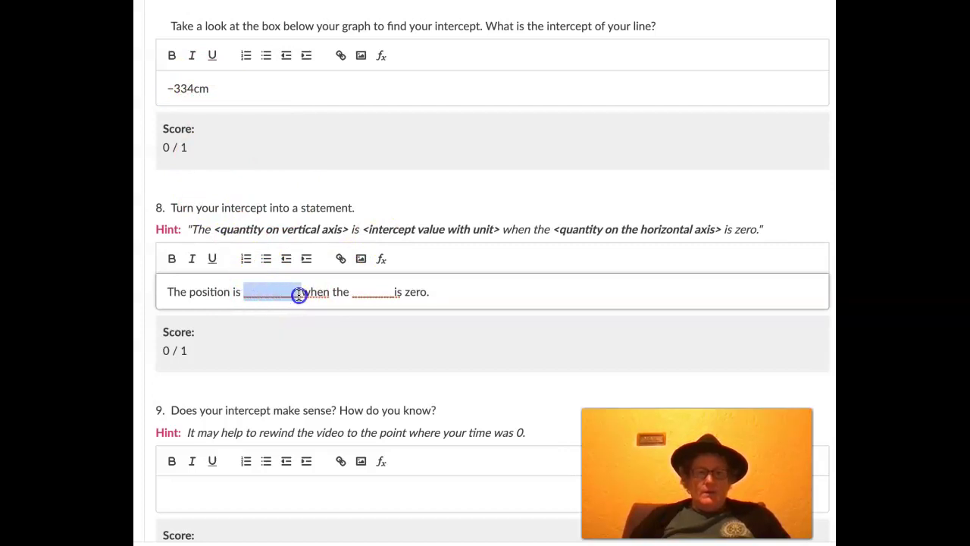
key(BackSpace)
text(-334 cm)
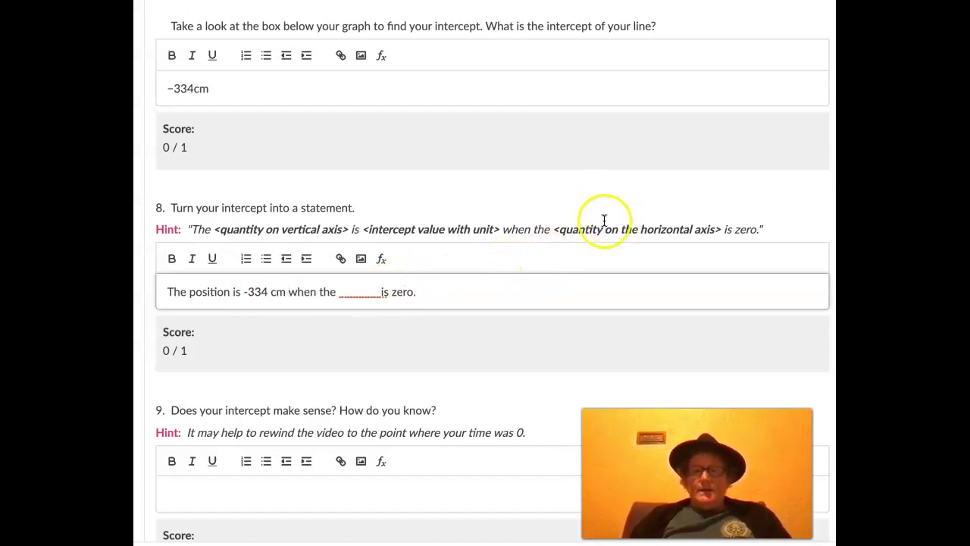
Step: Replace the remaining blank of answer 8 with "time in seconds"
drag(341, 296, 380, 295)
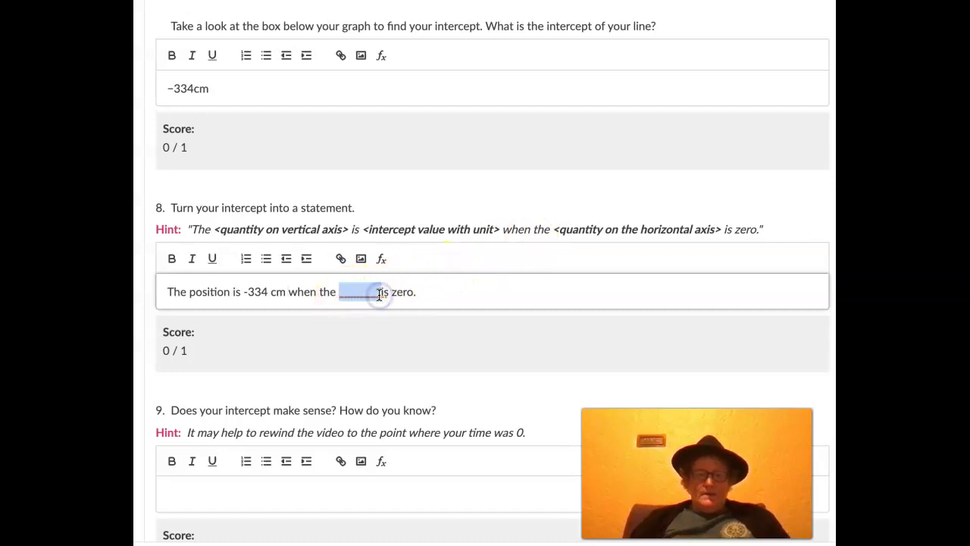
text(secon)
key(BackSpace)
key(BackSpace)
key(BackSpace)
key(BackSpace)
key(BackSpace)
text(time in seconds)
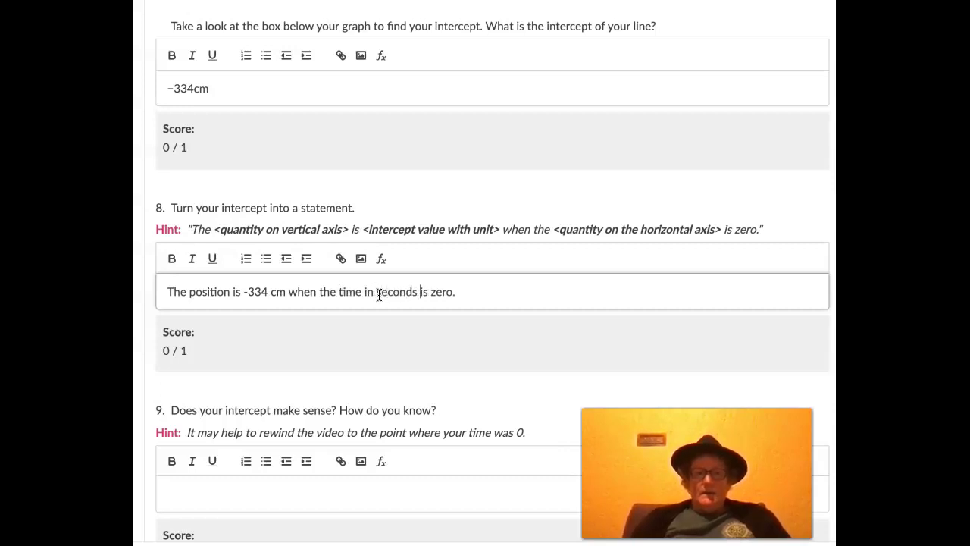
click(452, 311)
Step: Answer question 9 with "Ping pong was in the cannon when the timer was started. We could not measure the whole distance."
scroll(493, 331, down, 1)
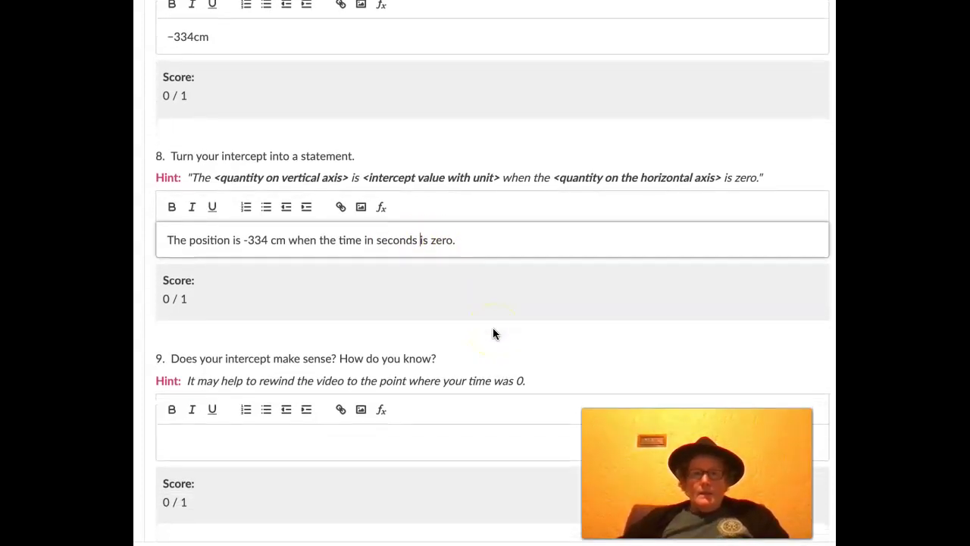
scroll(493, 333, down, 1)
scroll(492, 333, down, 1)
scroll(493, 334, down, 1)
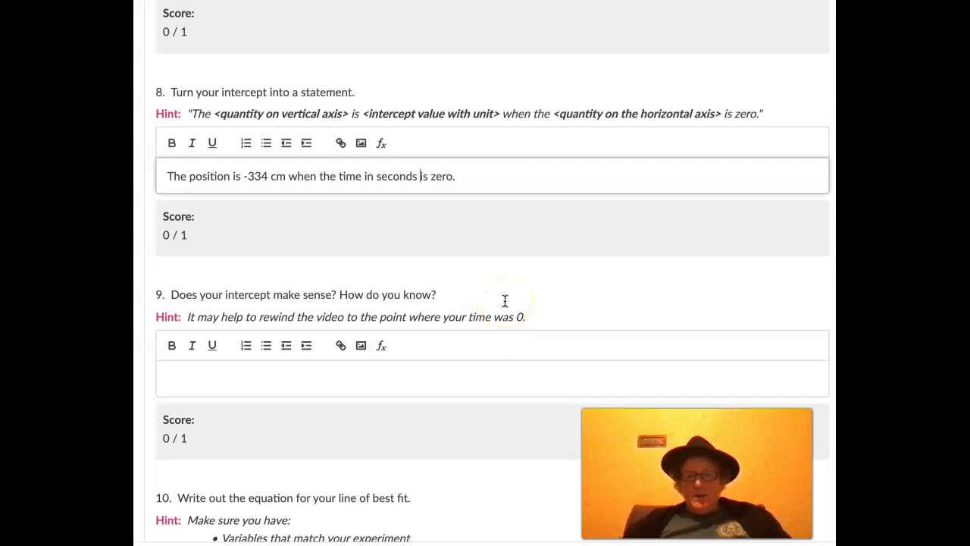
scroll(504, 301, down, 1)
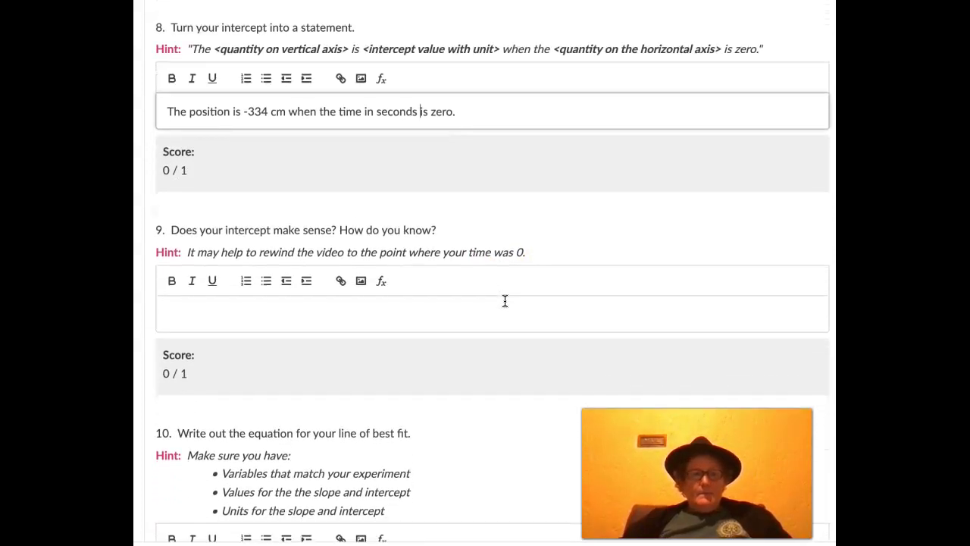
scroll(505, 301, down, 1)
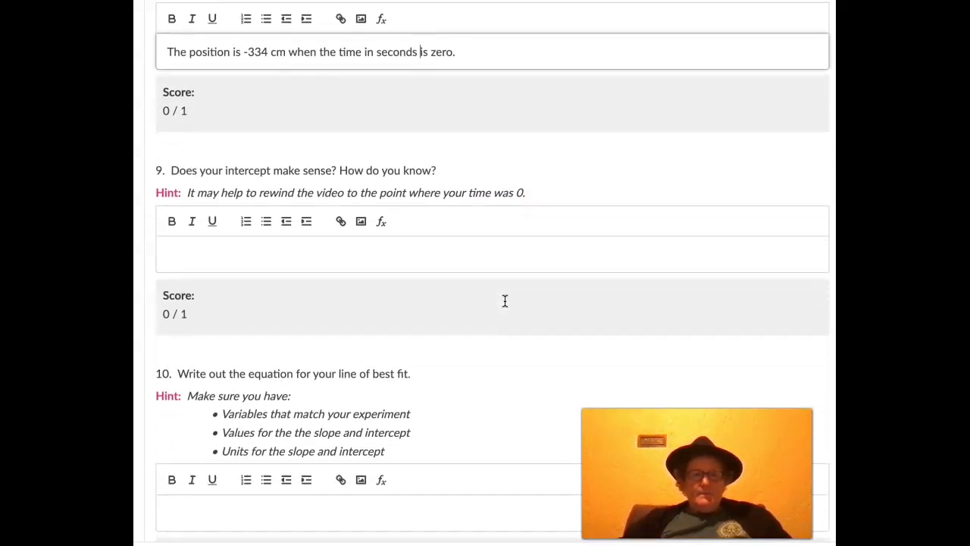
click(374, 263)
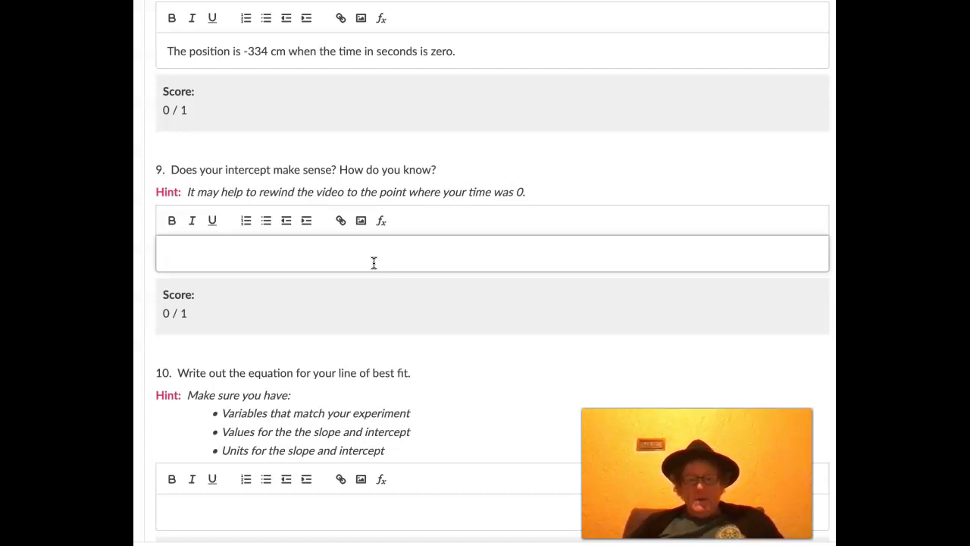
text(Pi)
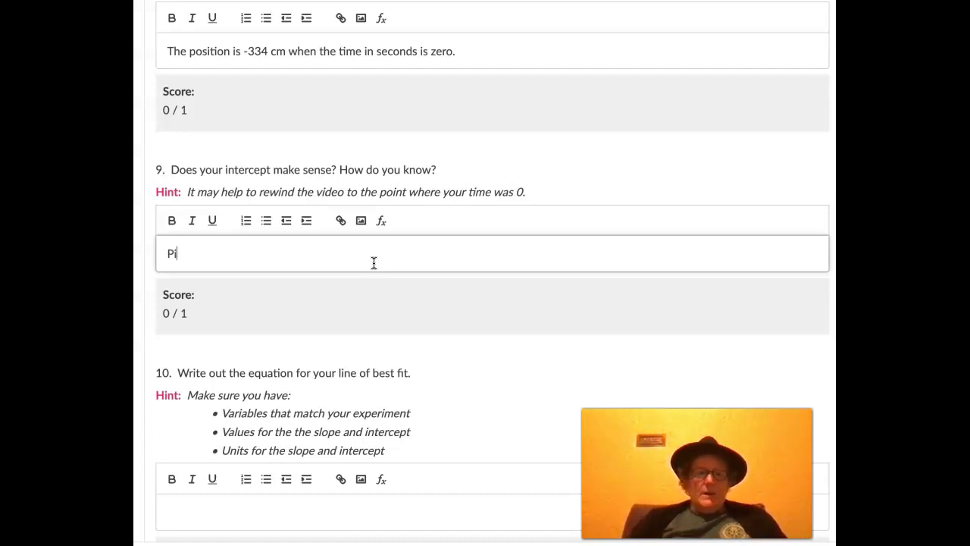
text(ng pong )
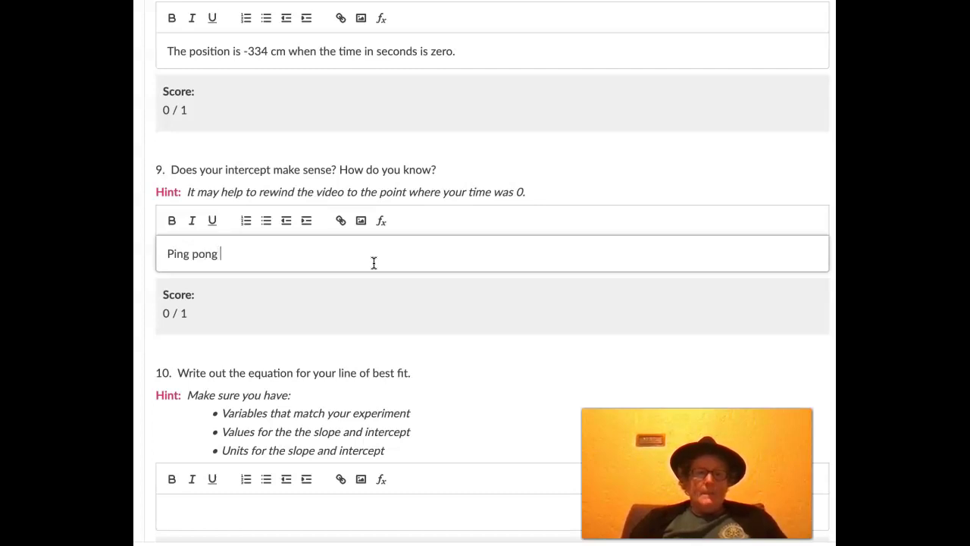
text(was in the canno)
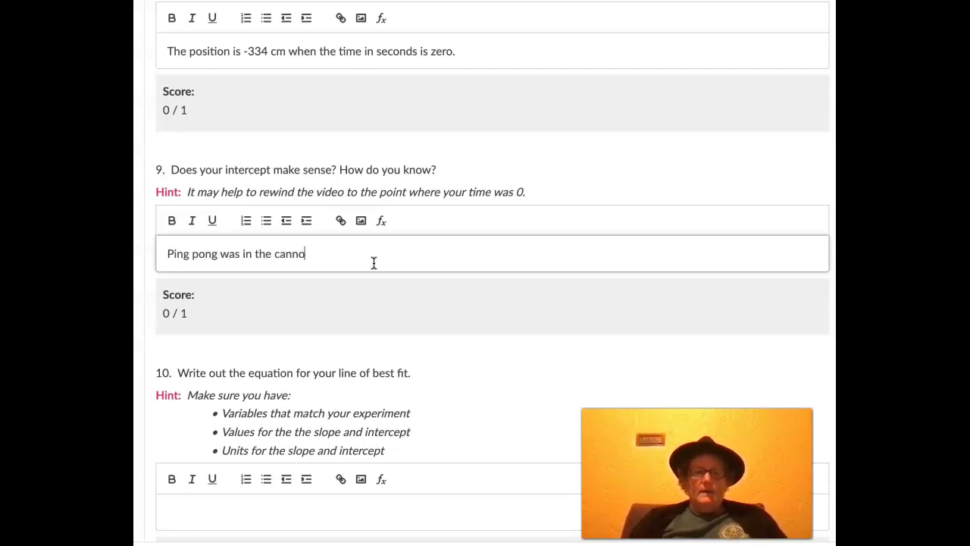
text(n when the timer was starter)
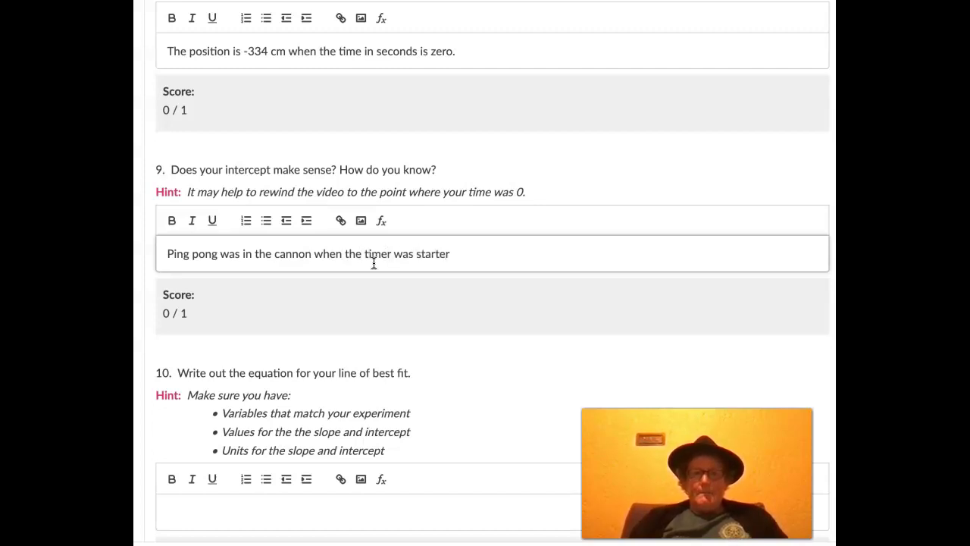
key(BackSpace)
text(d. We could not s)
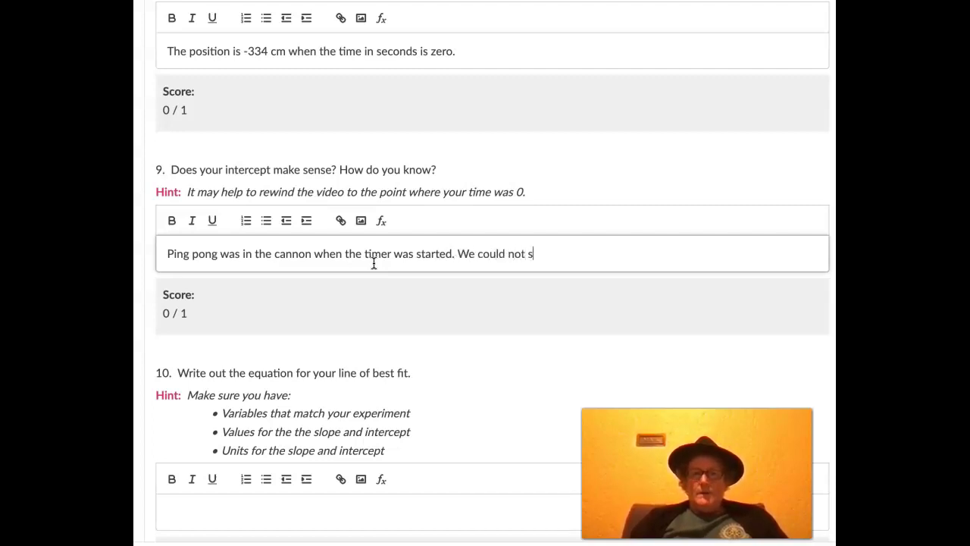
key(BackSpace)
text(measure the whole distance.)
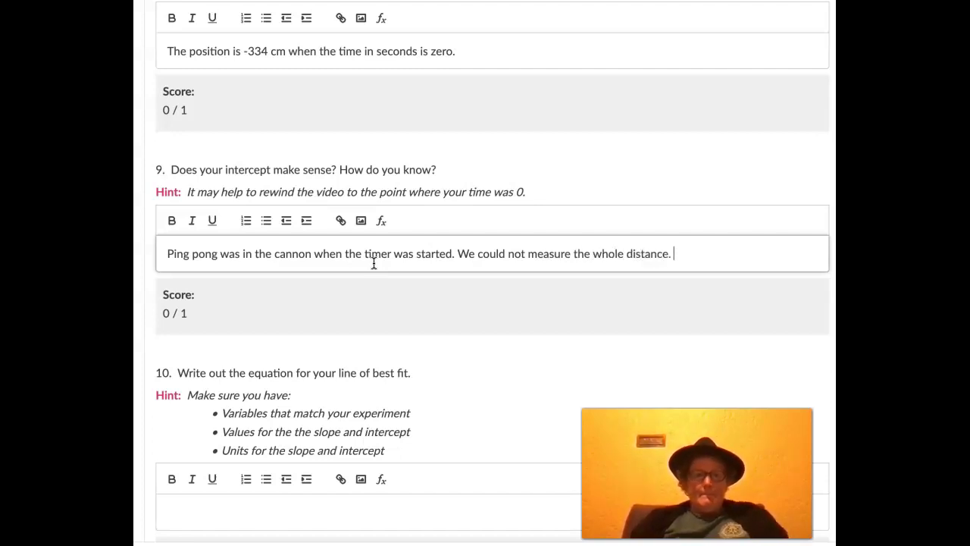
Step: Write the general line equation "y = mx + b." in answer 10
scroll(465, 396, down, 1)
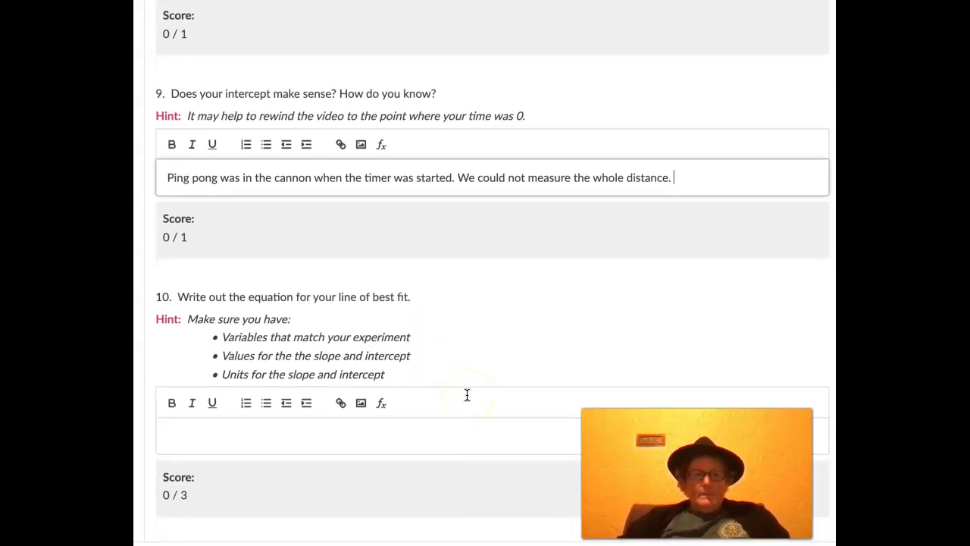
scroll(466, 395, down, 3)
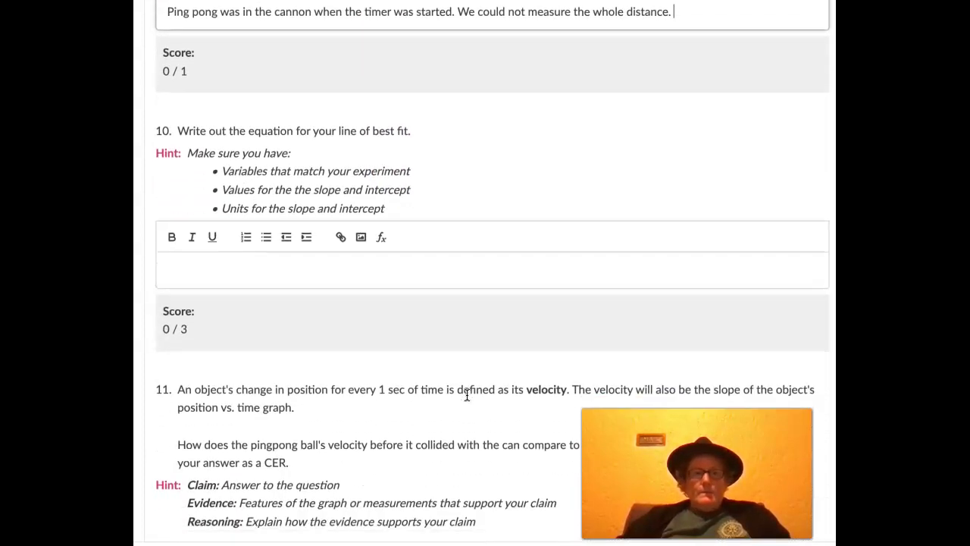
scroll(467, 395, down, 1)
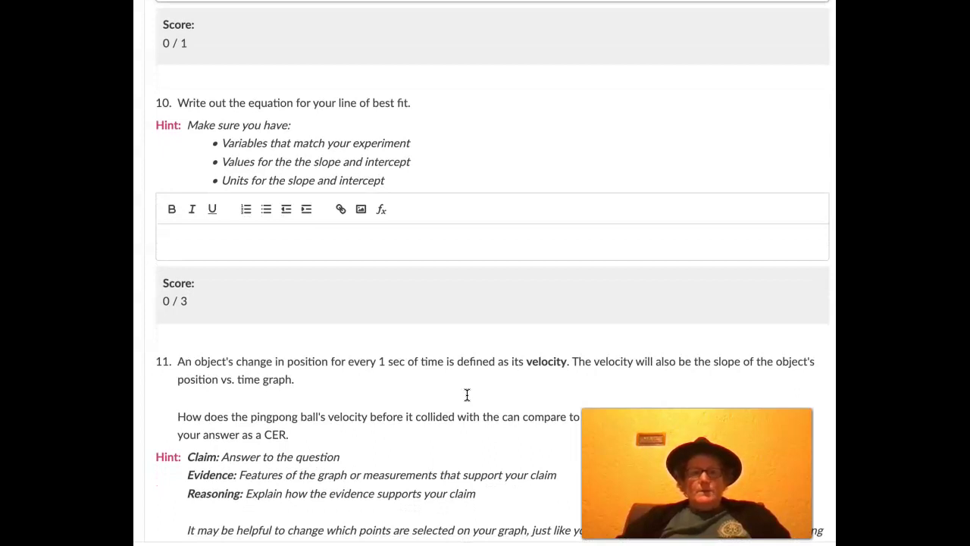
scroll(467, 395, up, 2)
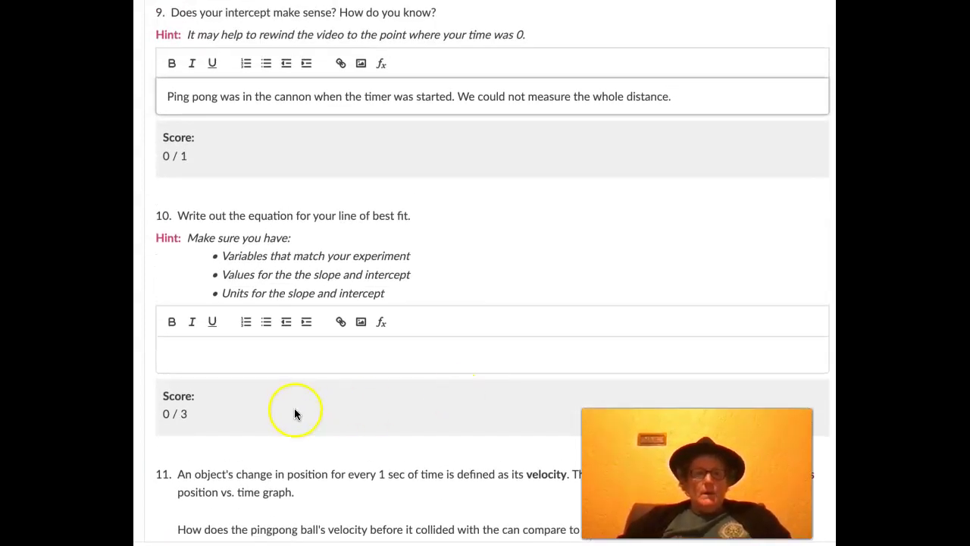
click(237, 356)
text(7)
key(BackSpace)
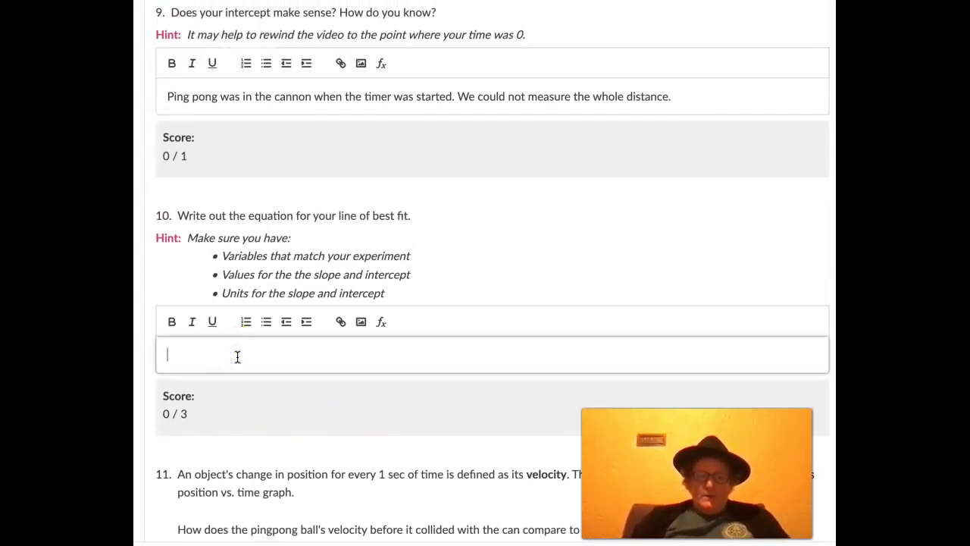
text(y = mx)
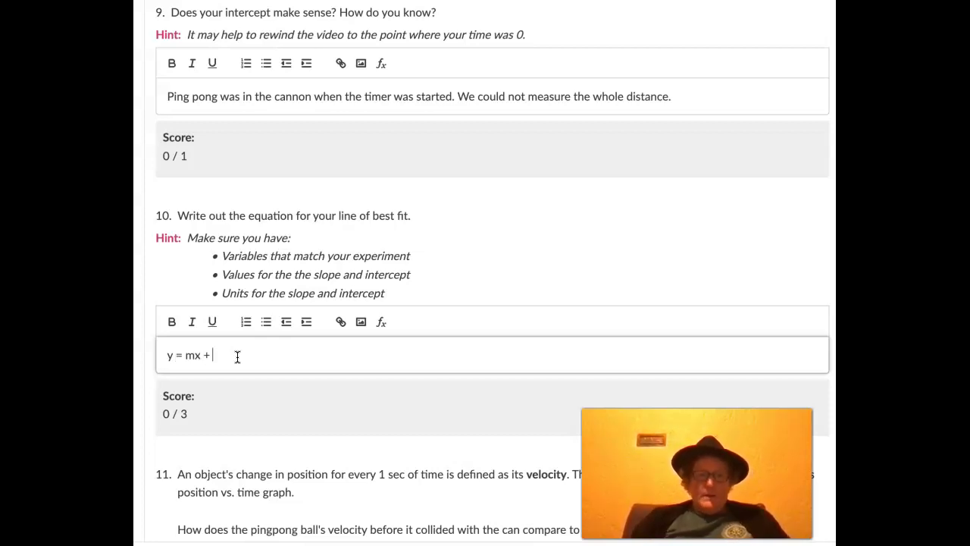
text( + B)
key(BackSpace)
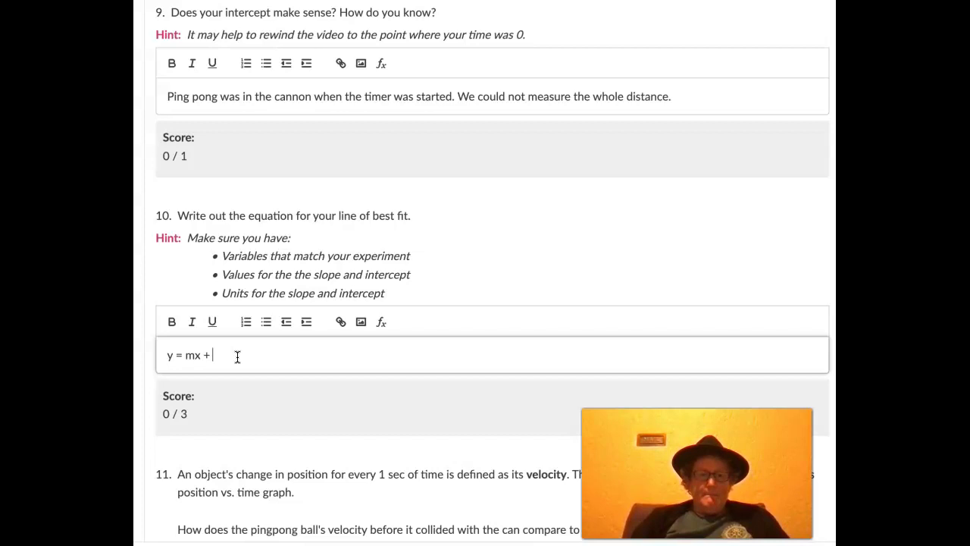
text(b.)
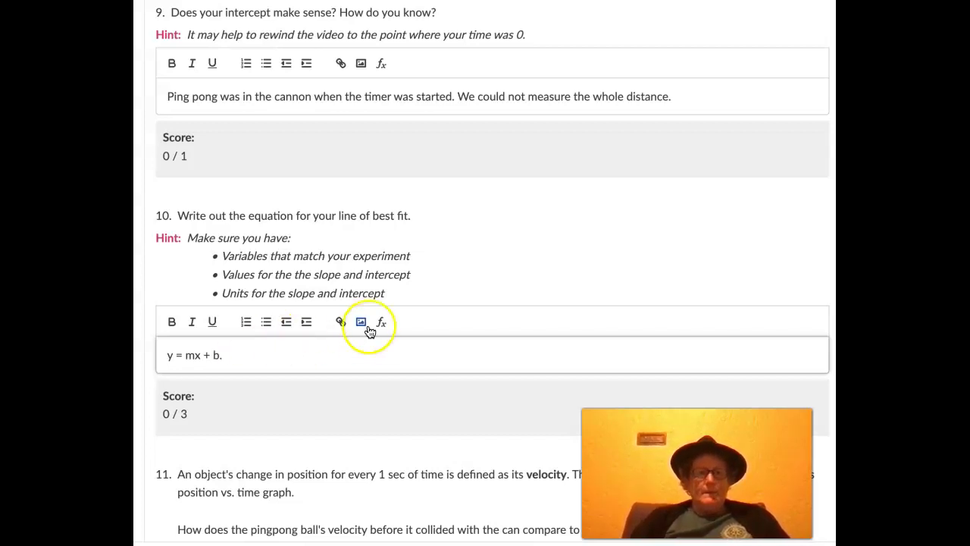
Step: Add the line of best fit equation "y = 20400x + (-334)" after the general equation in answer 10
scroll(502, 269, up, 2)
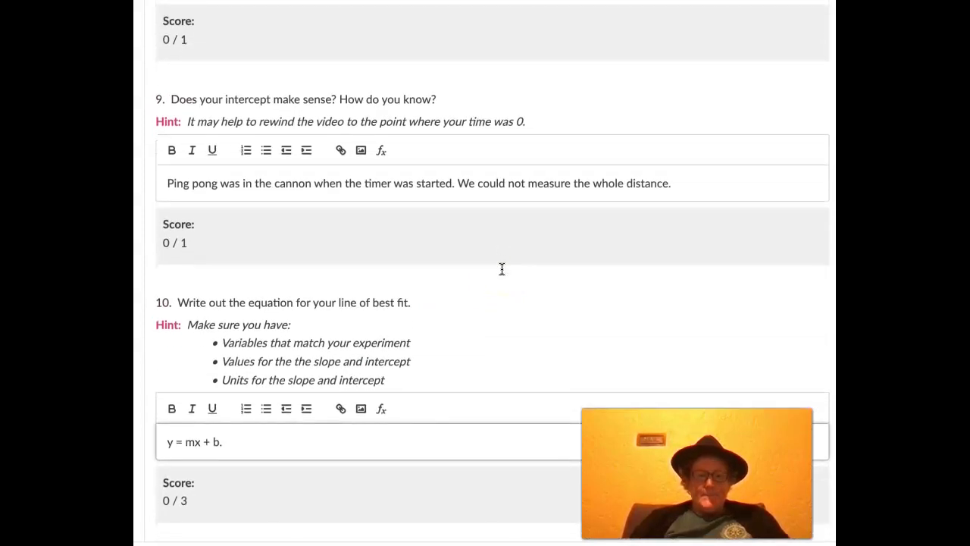
text(7)
key(BackSpace)
text(y = )
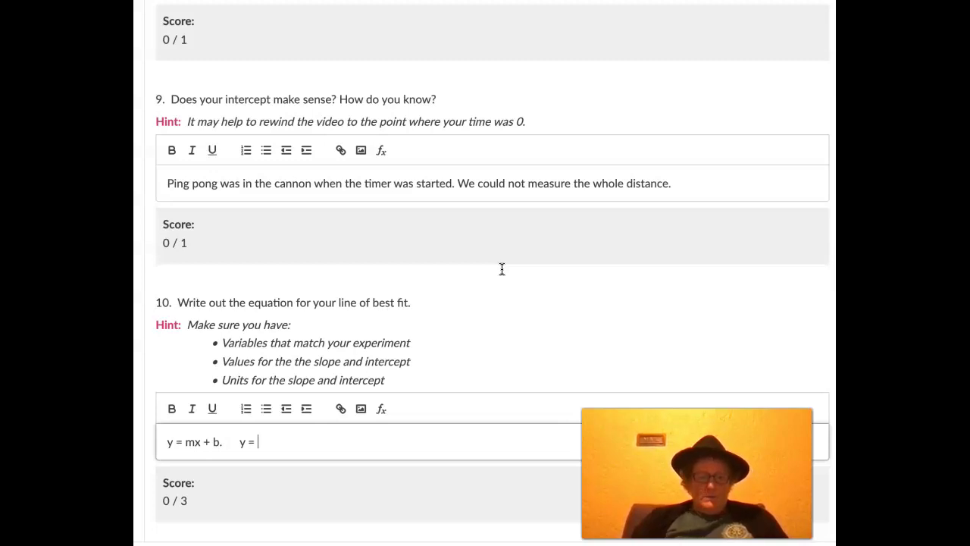
text(20400)
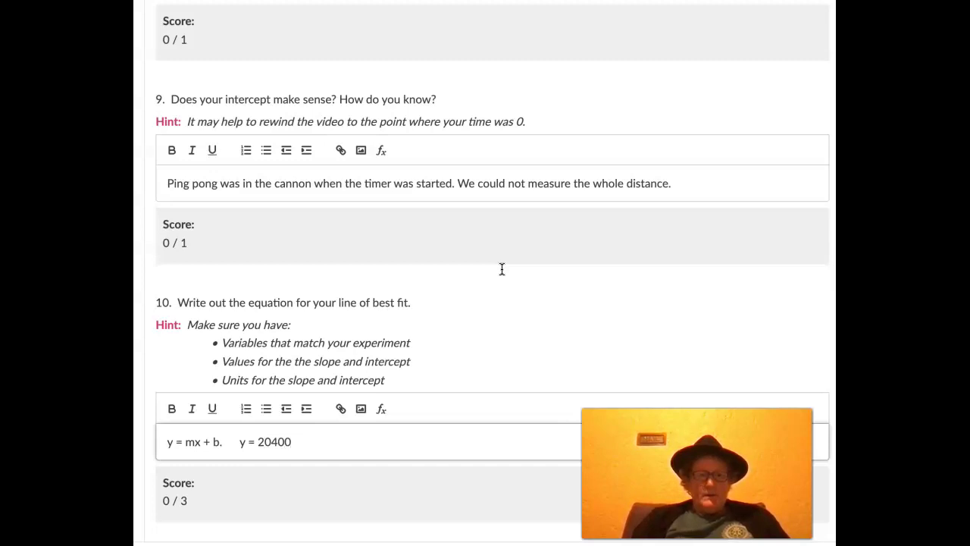
text(x )
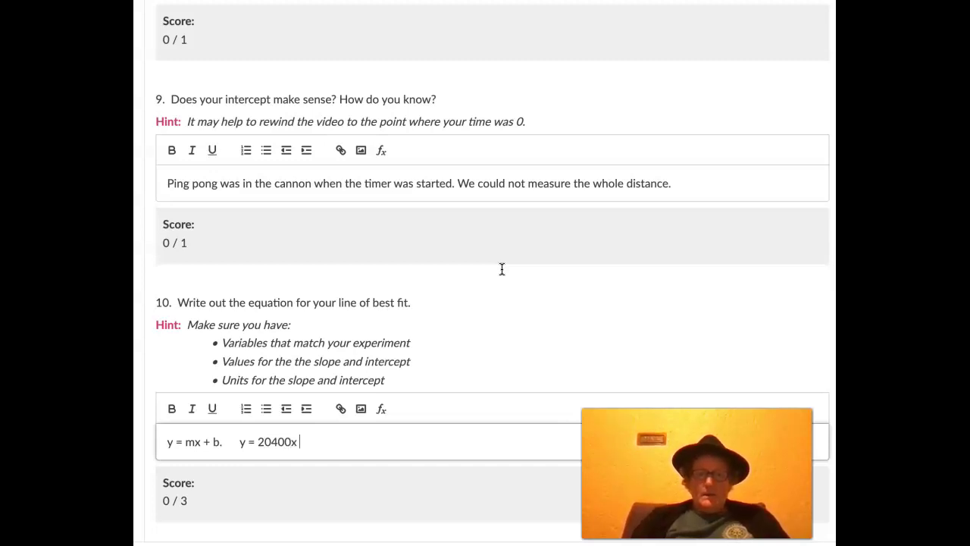
text(+ )
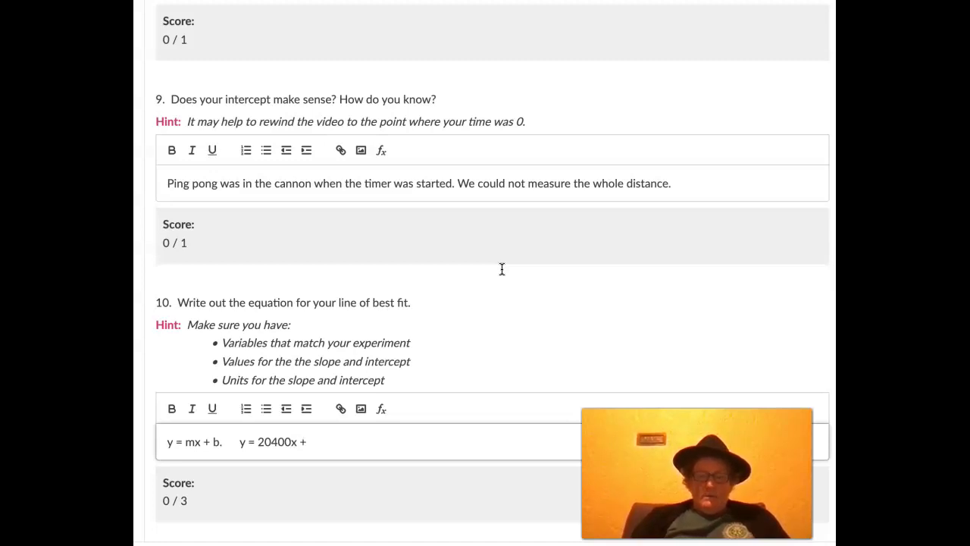
text((--)
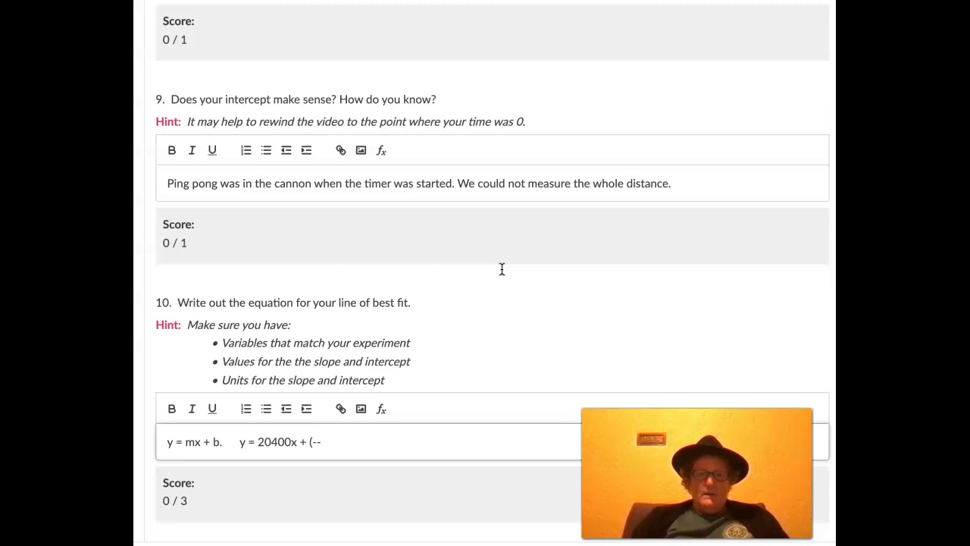
key(BackSpace)
text(334))
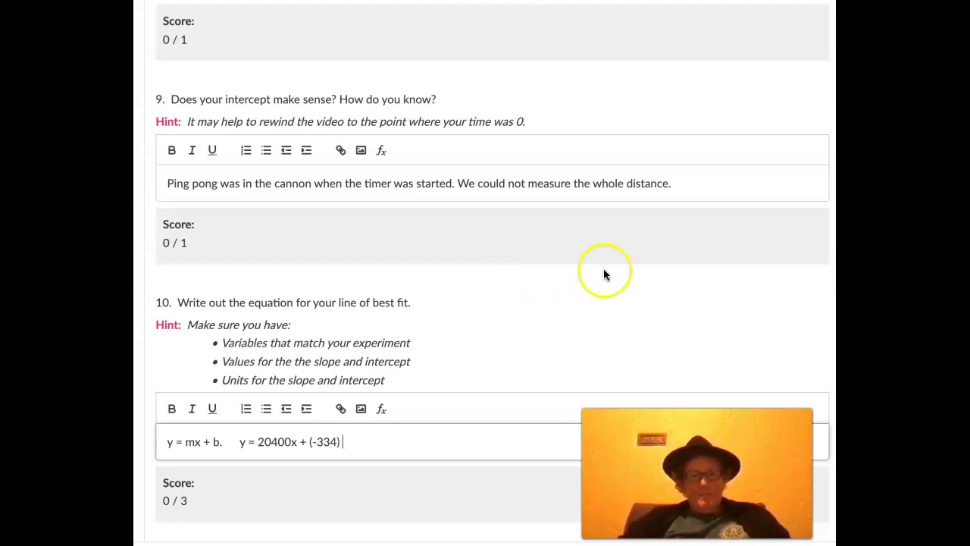
Step: Read question 11 and compare the points before and after the collision on the position vs. time graph
scroll(451, 426, down, 3)
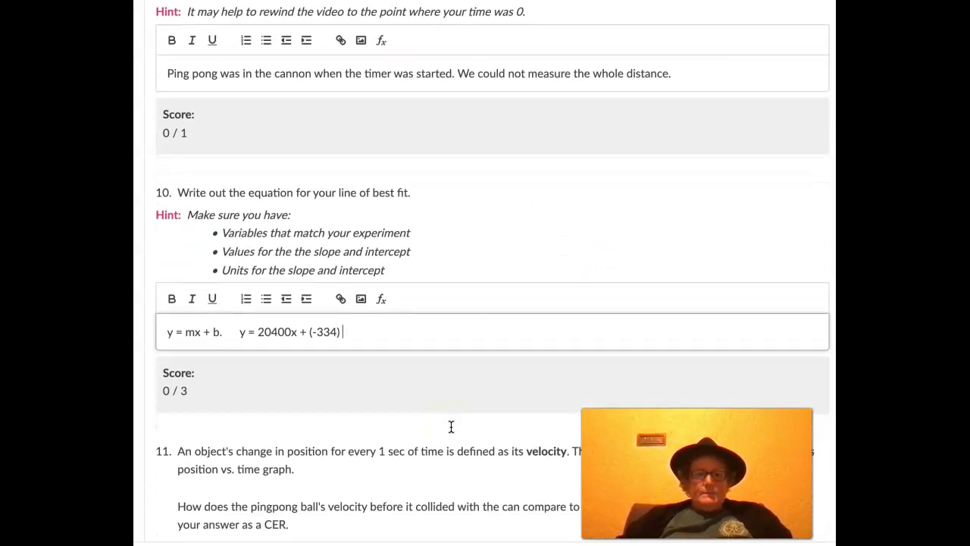
scroll(450, 427, down, 3)
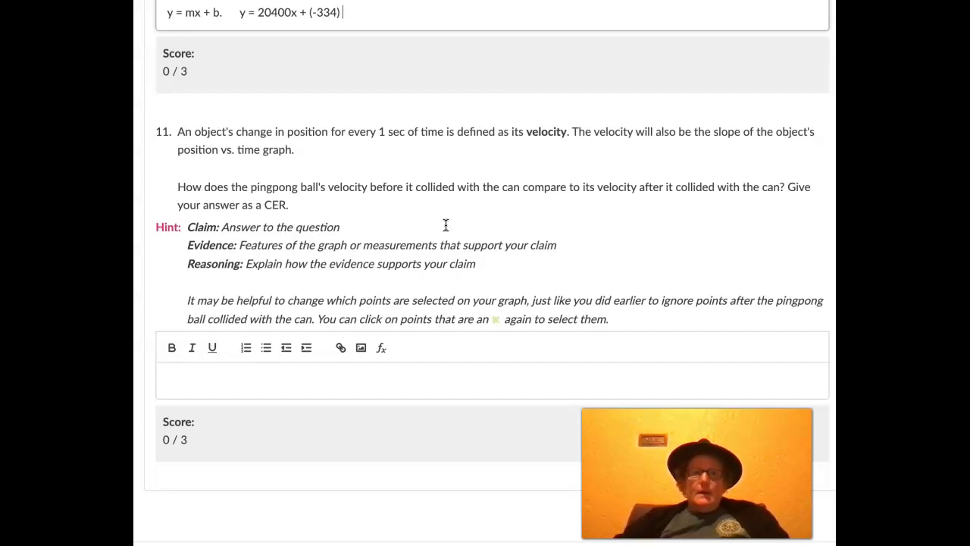
scroll(446, 225, up, 2)
scroll(446, 225, up, 20)
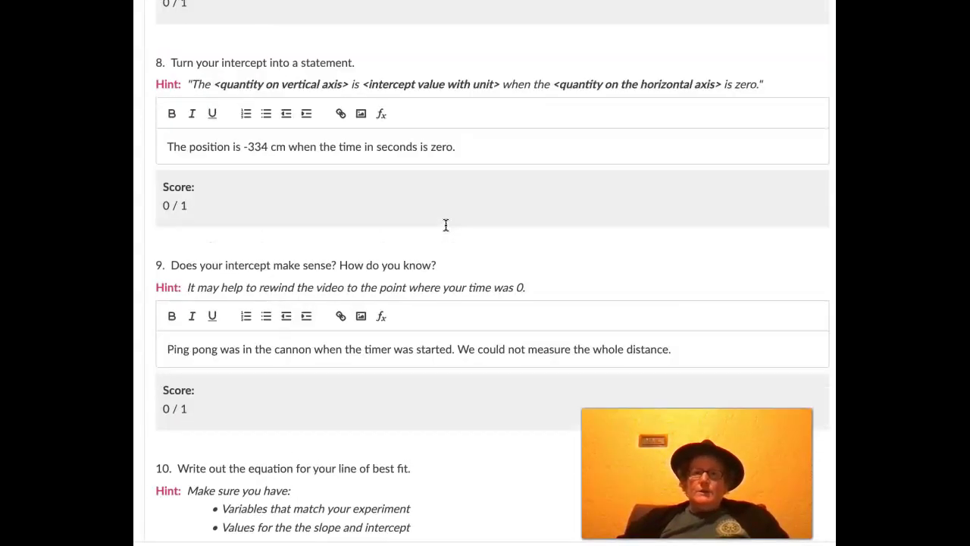
scroll(446, 225, up, 20)
scroll(446, 225, down, 1)
mouse_move(618, 174)
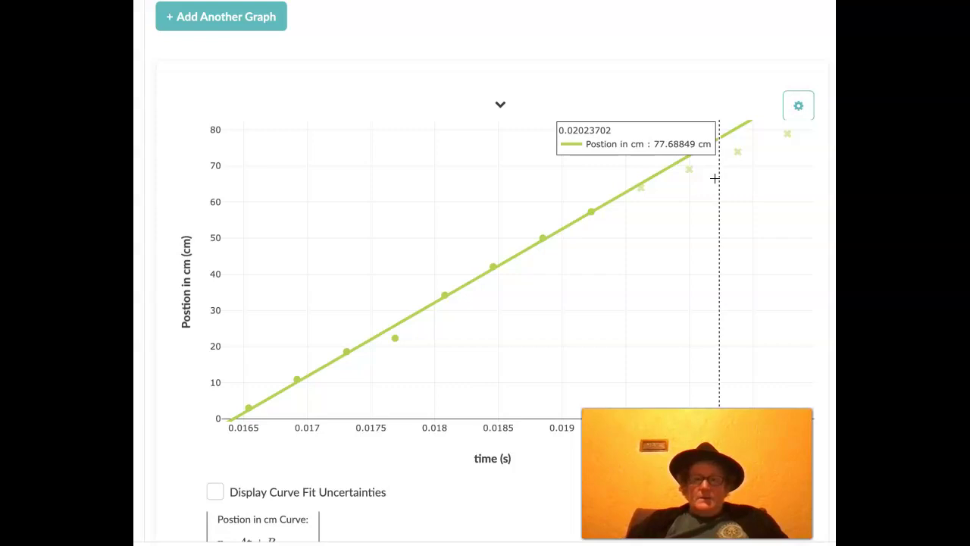
Step: Begin the CER answer to question 11 with the line "Claim: the ping pong slowed down"
scroll(615, 240, down, 10)
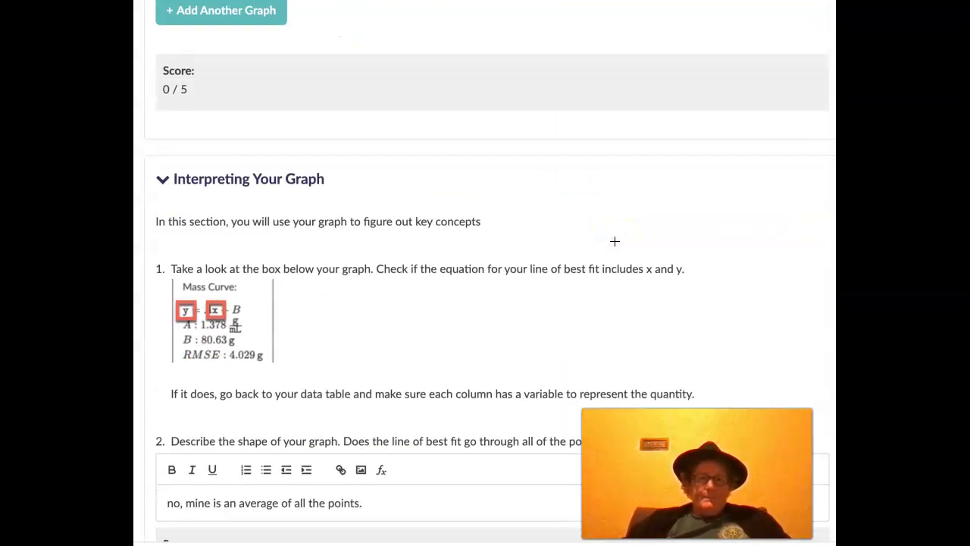
scroll(615, 241, down, 20)
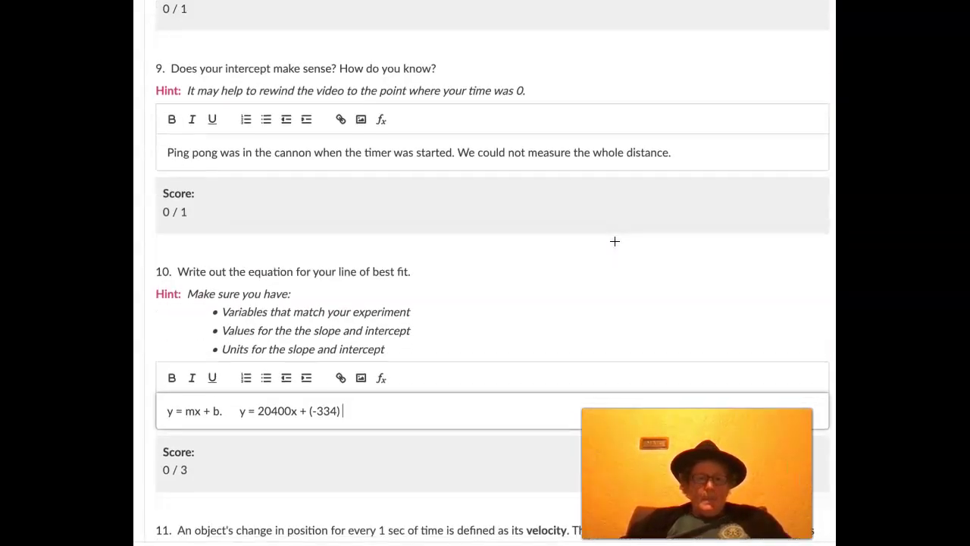
scroll(615, 240, down, 6)
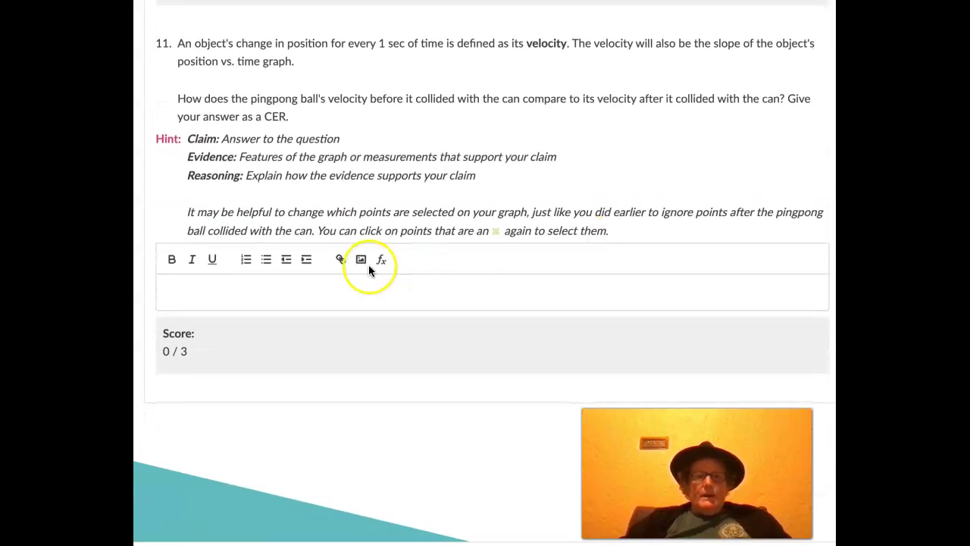
click(249, 288)
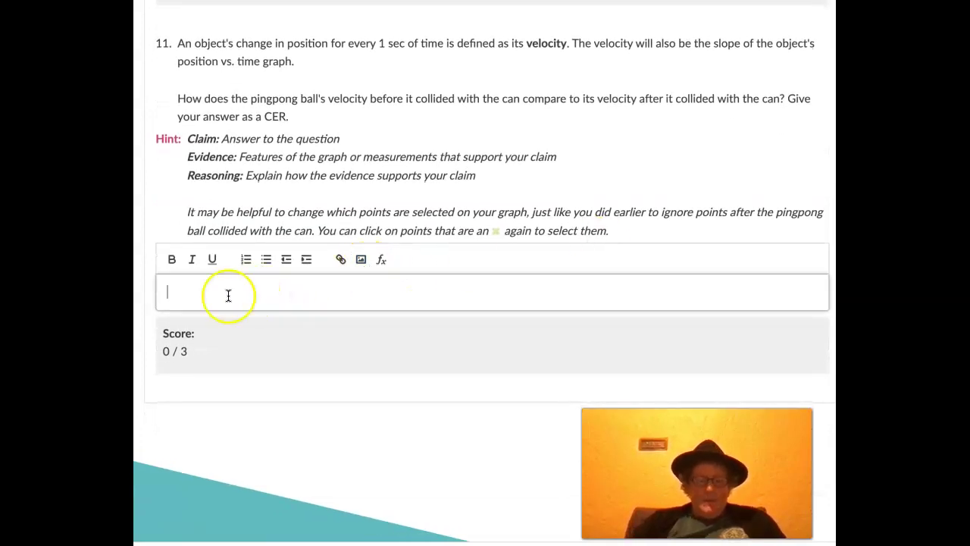
text(Clain)
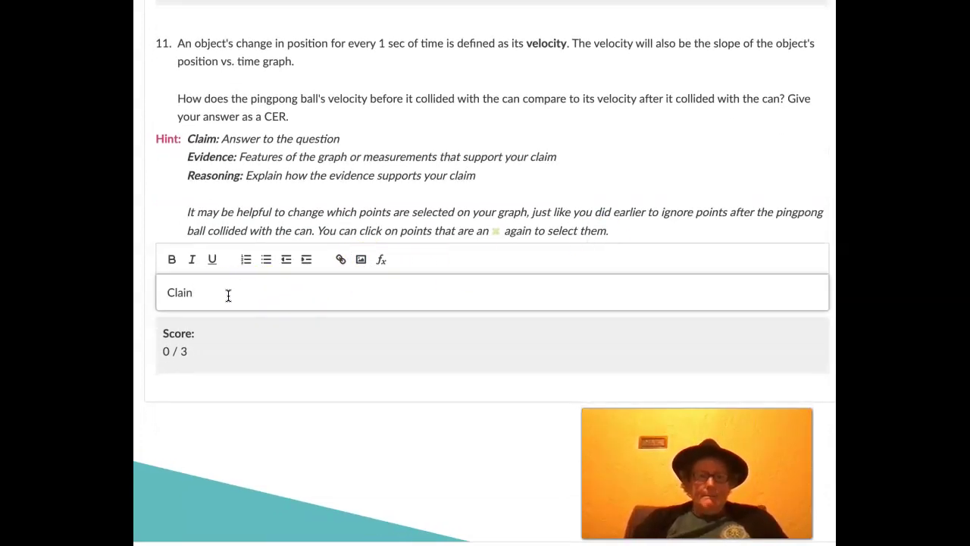
key(BackSpace)
text(m: th)
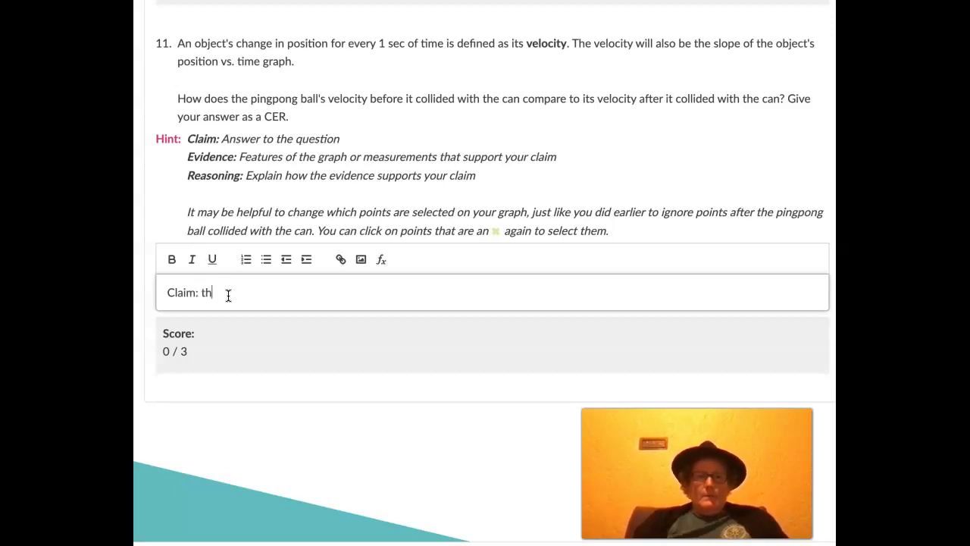
text(e ping pon)
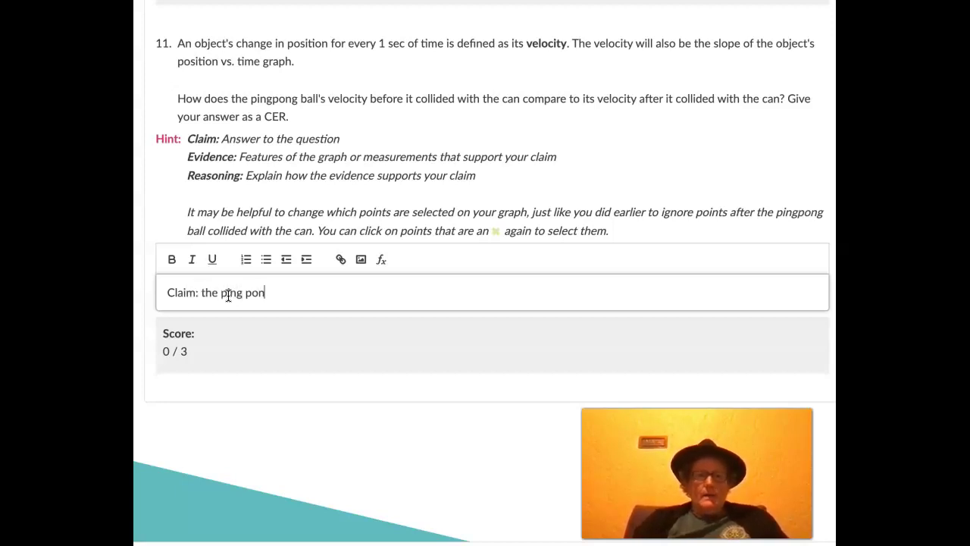
text(g slower)
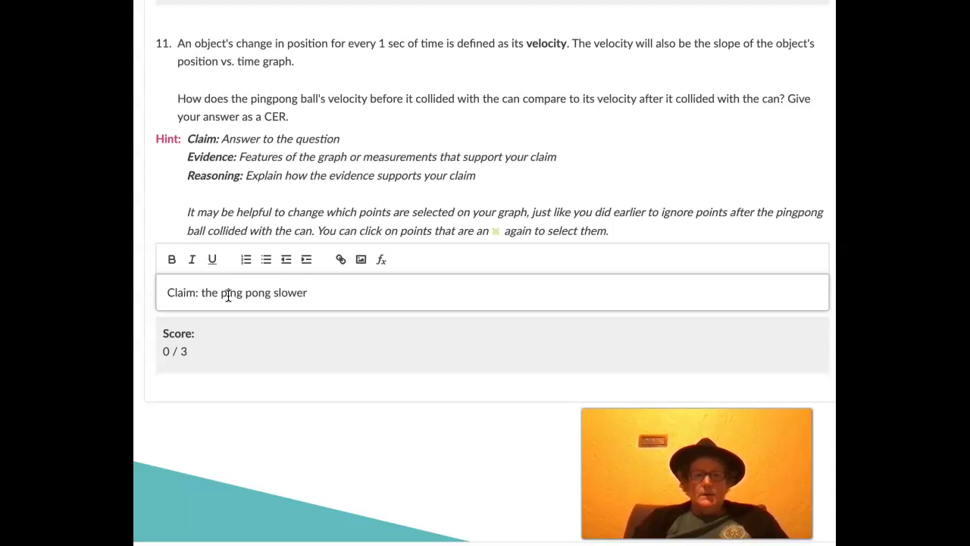
key(BackSpace)
text(d down)
key(Return)
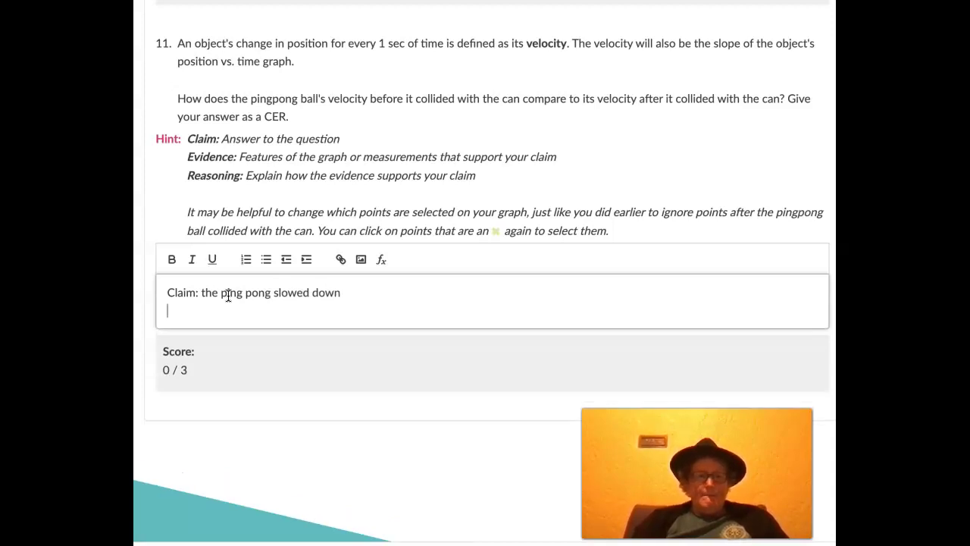
Step: Add the labels "Evidence:" and "Reasoning:" on separate lines below the claim in answer 11
text(Evidence:)
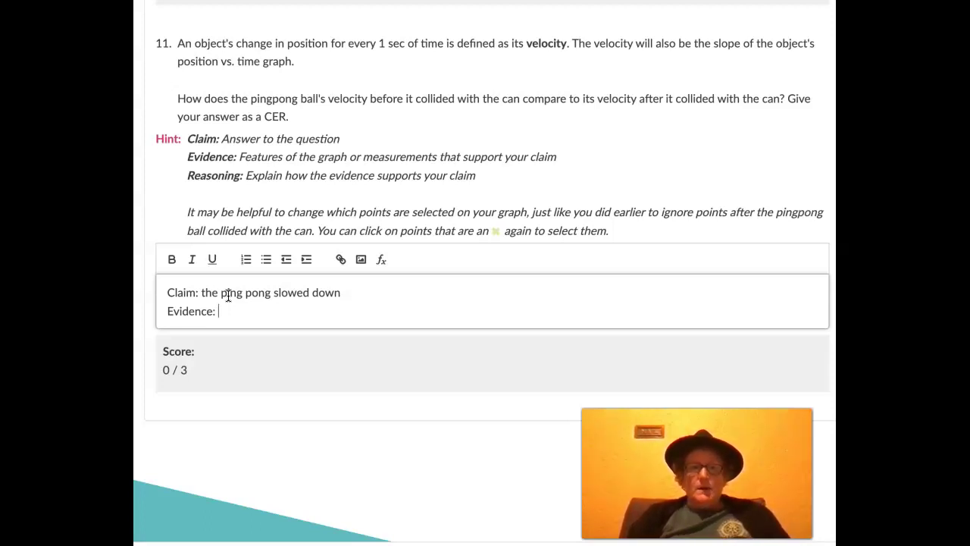
key(Return)
text(Reasoning:)
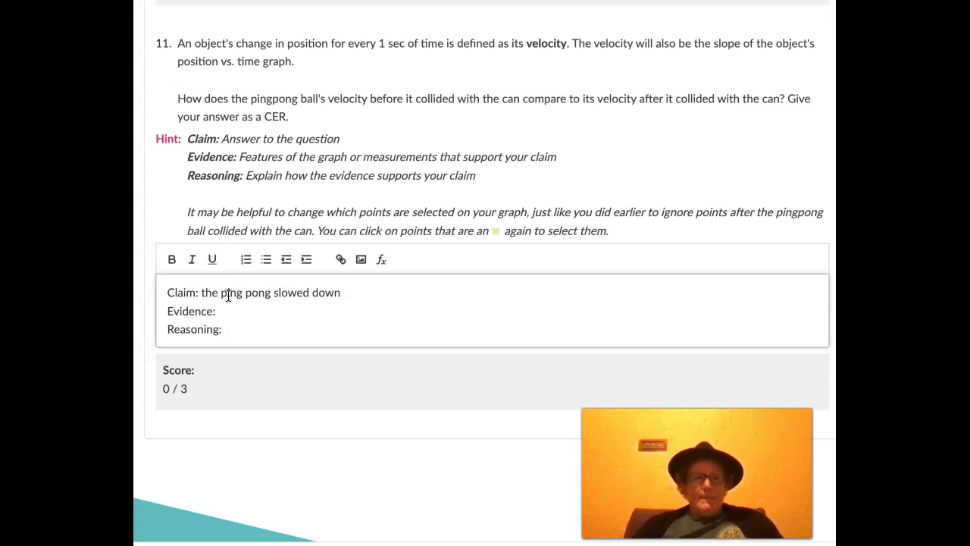
scroll(228, 296, down, 2)
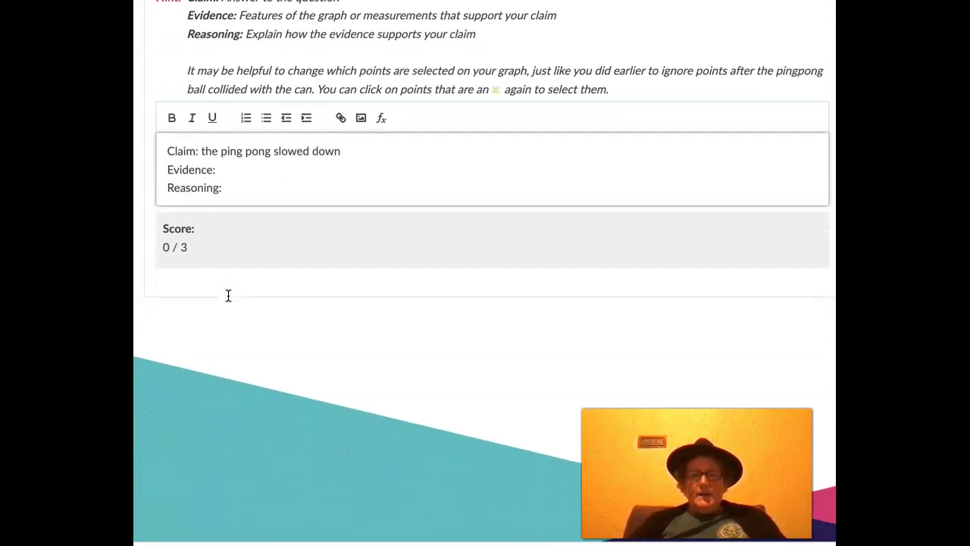
scroll(228, 296, up, 1)
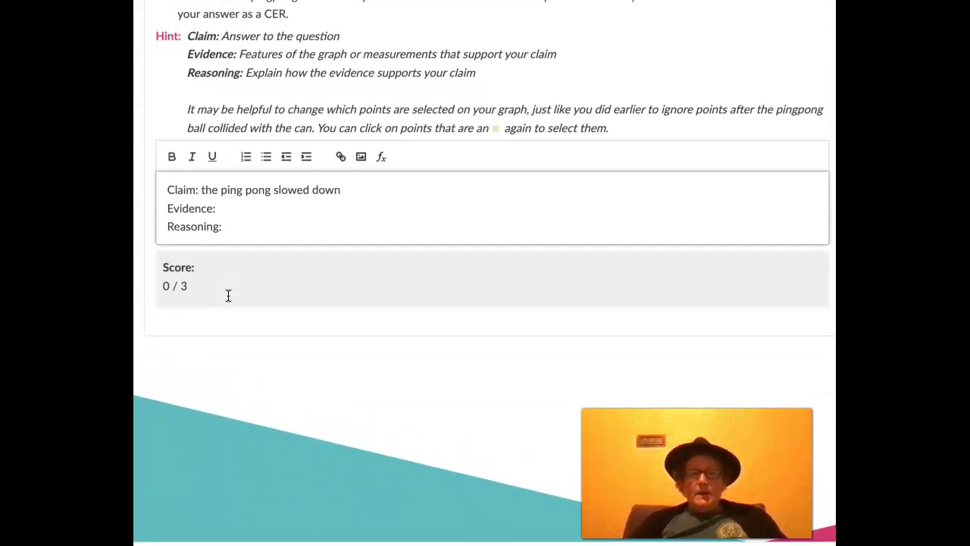
click(211, 199)
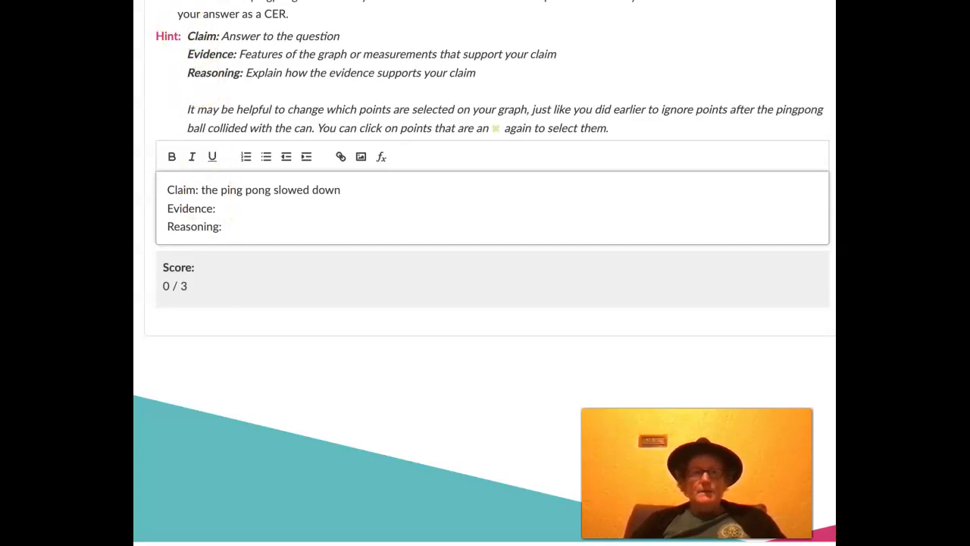